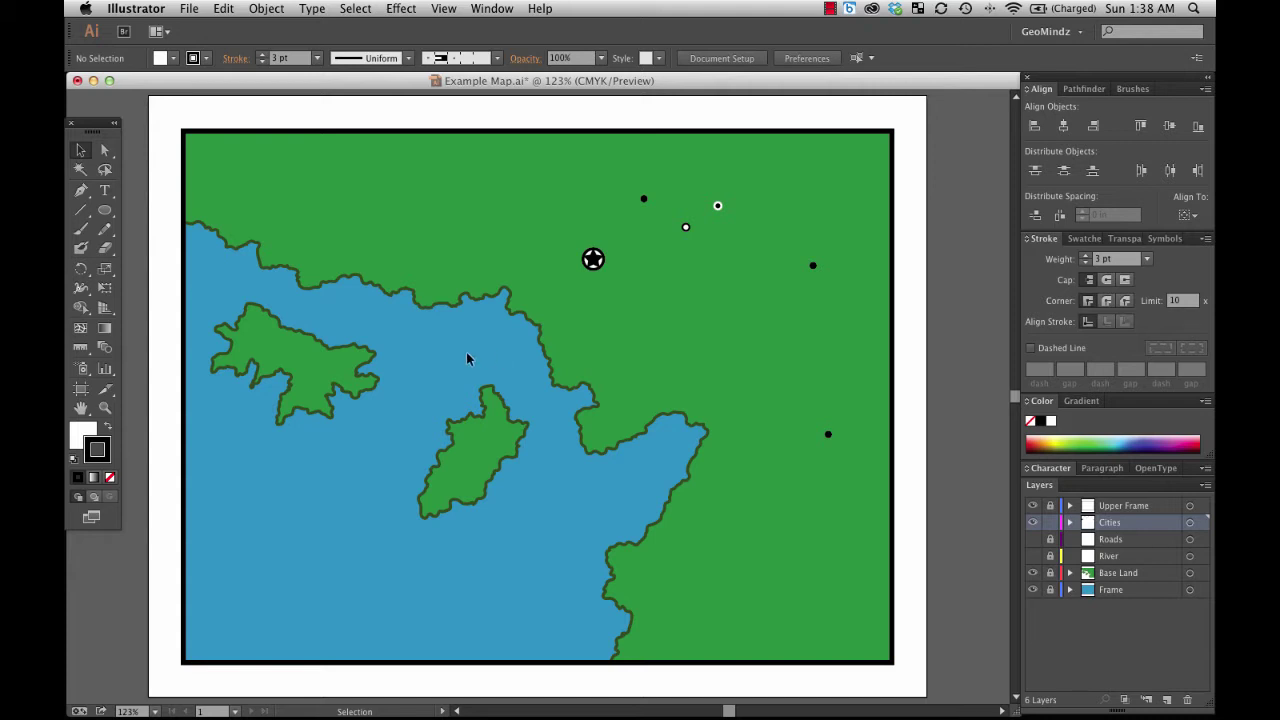
Zoom in to about 321% on the map area around the city markers.
click(106, 410)
drag(552, 155, 824, 409)
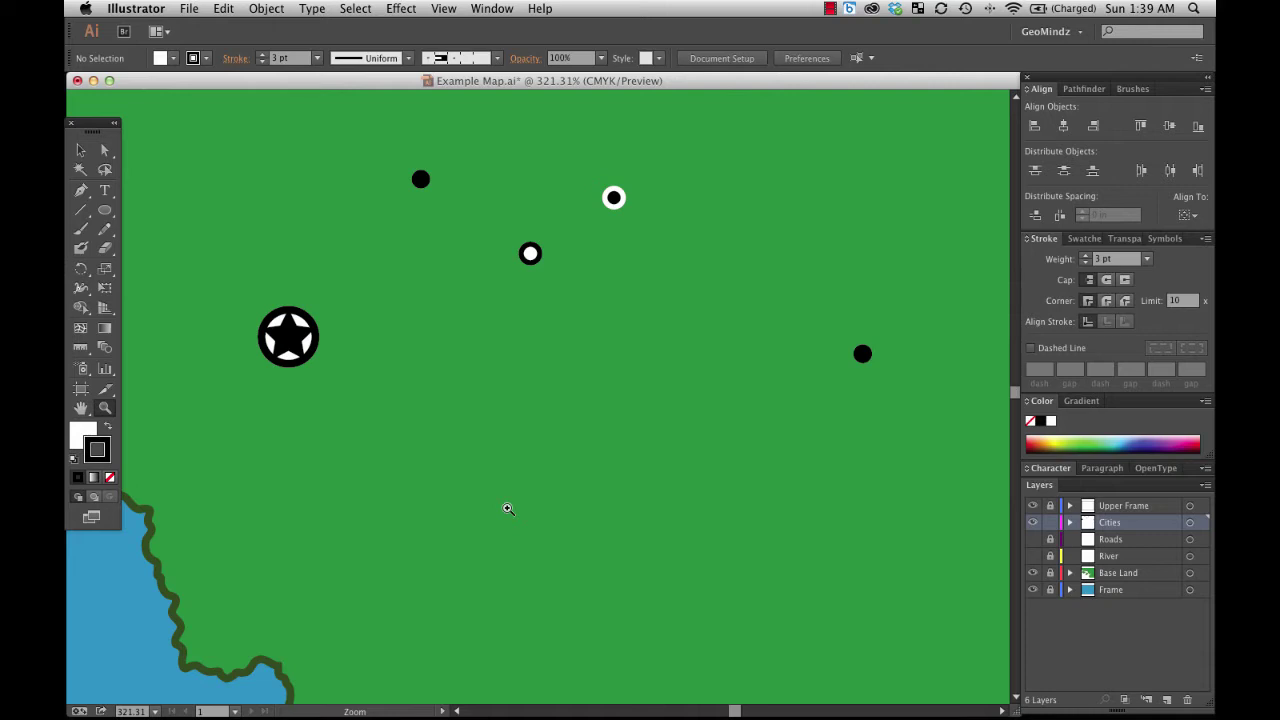
Draw a tall rectangle below the city markers with black fill and no stroke.
click(106, 211)
drag(110, 212, 132, 212)
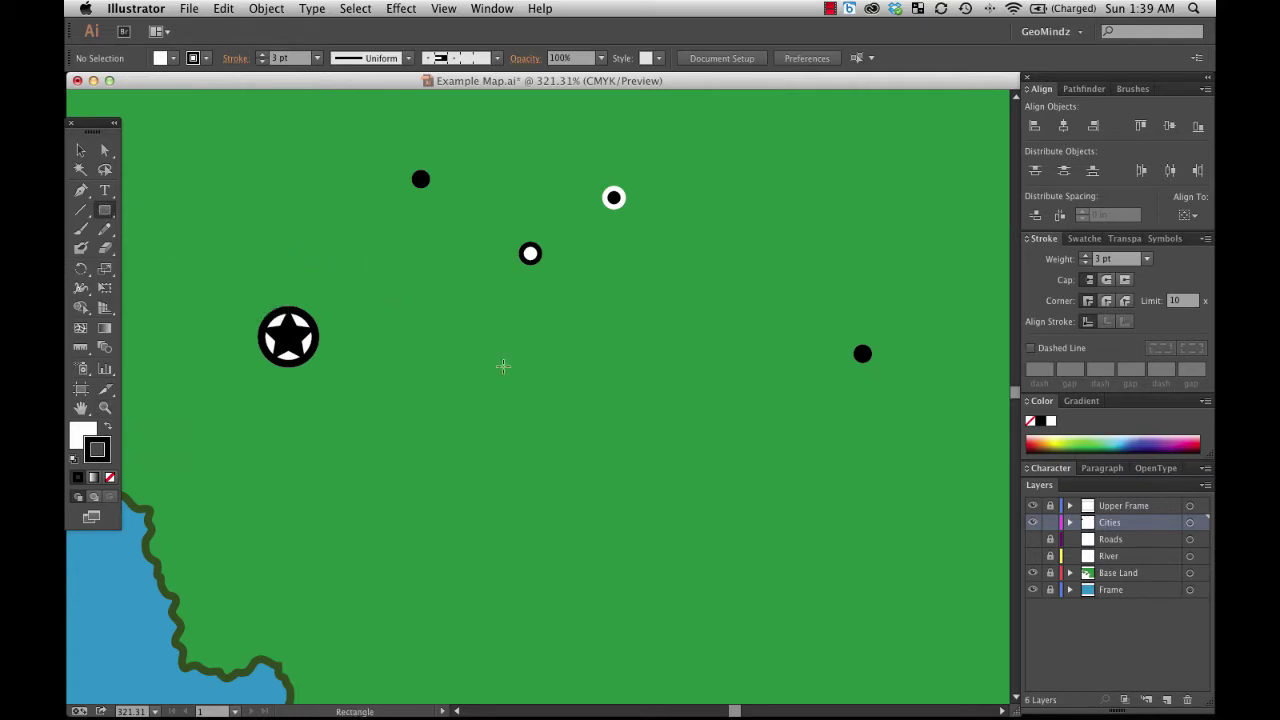
drag(460, 381, 581, 533)
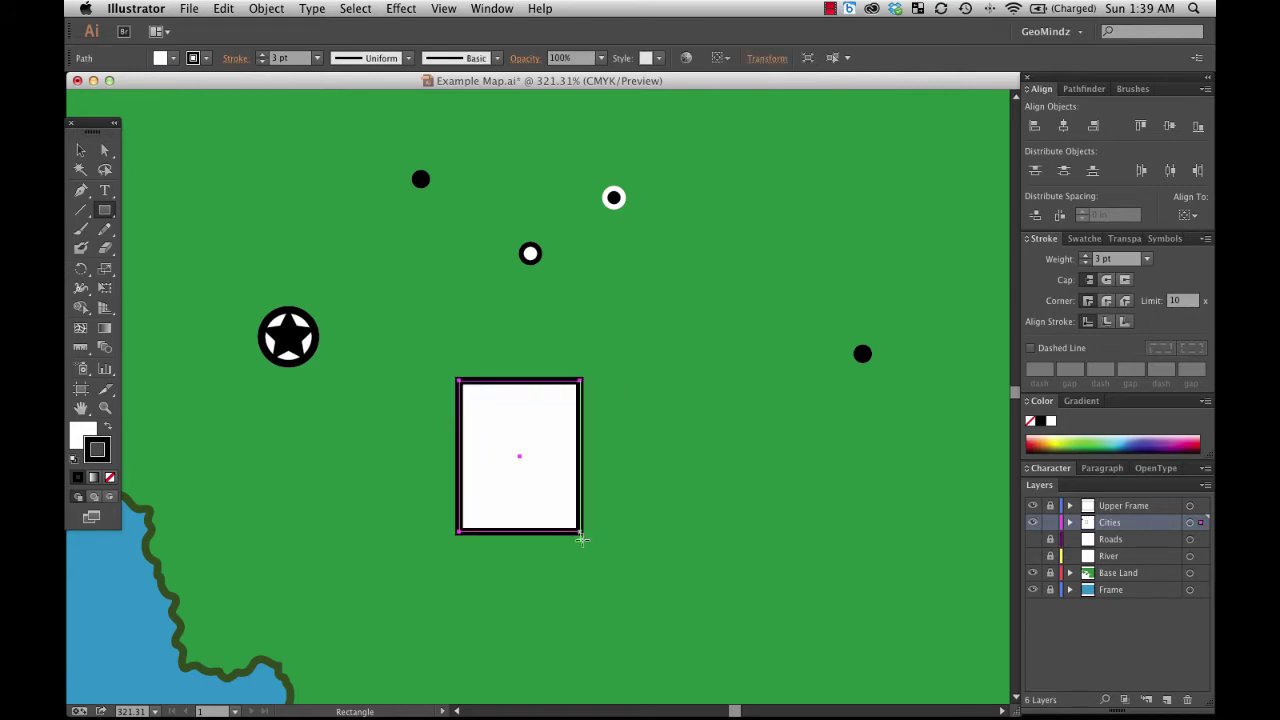
click(109, 427)
click(110, 478)
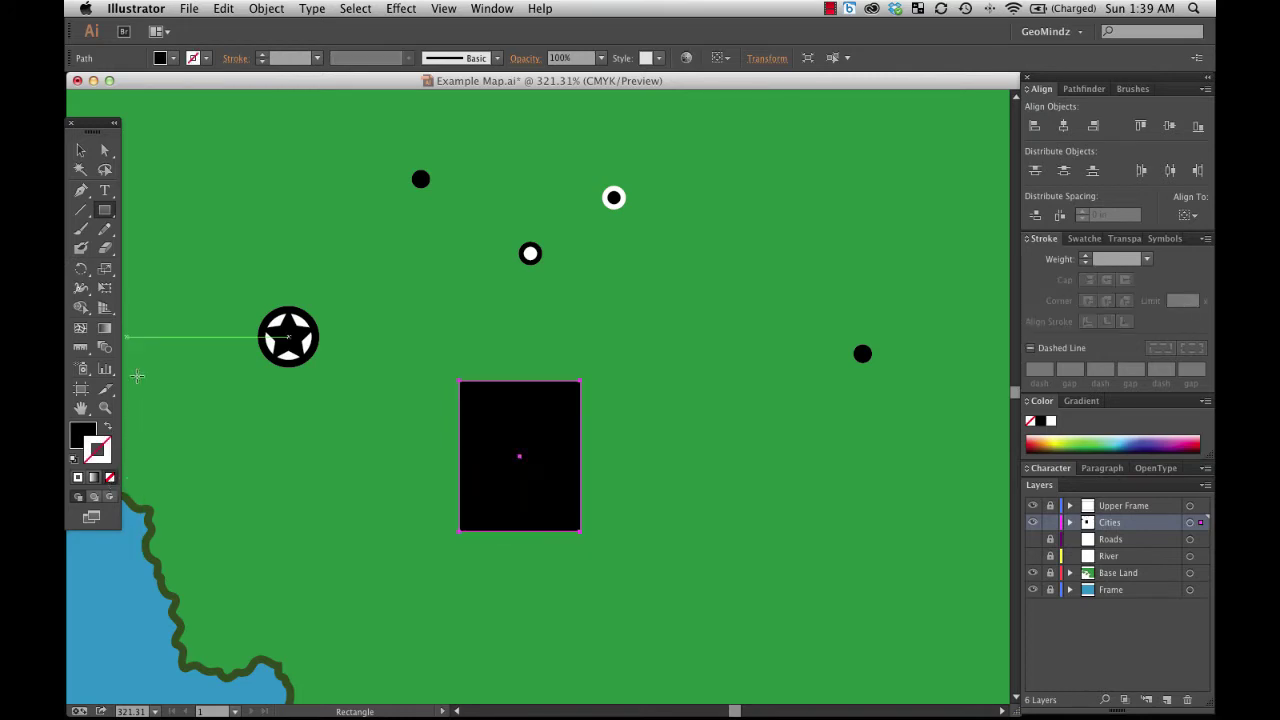
Move the black rectangle slightly up and to the left.
click(81, 150)
click(316, 434)
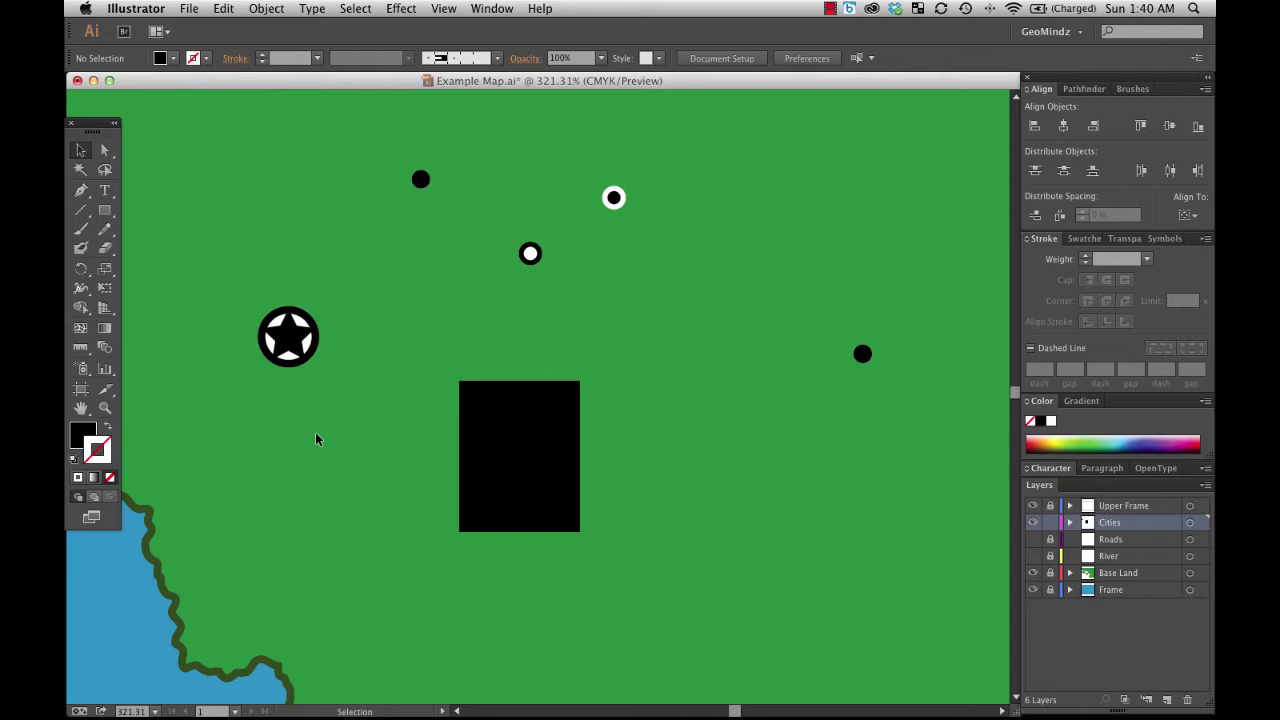
drag(543, 449, 543, 496)
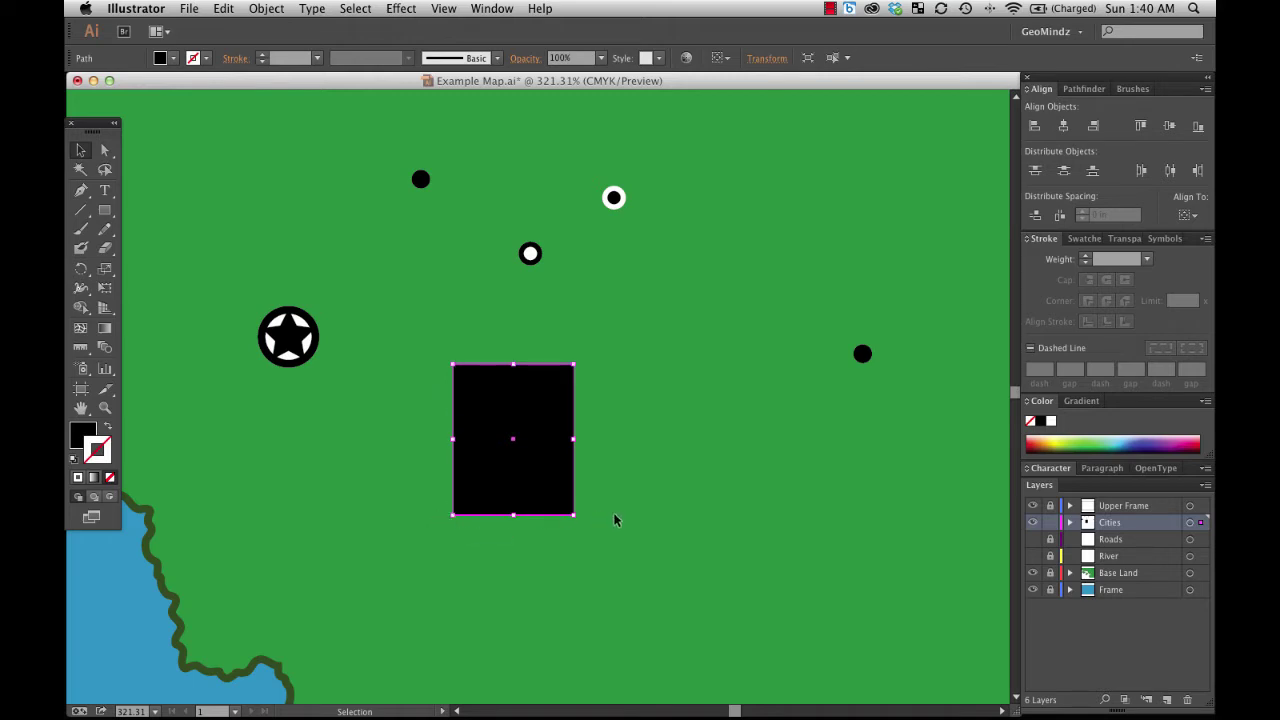
Draw a short diagonal line from the rectangle's left edge down-left, snapped to the smart guide.
click(81, 210)
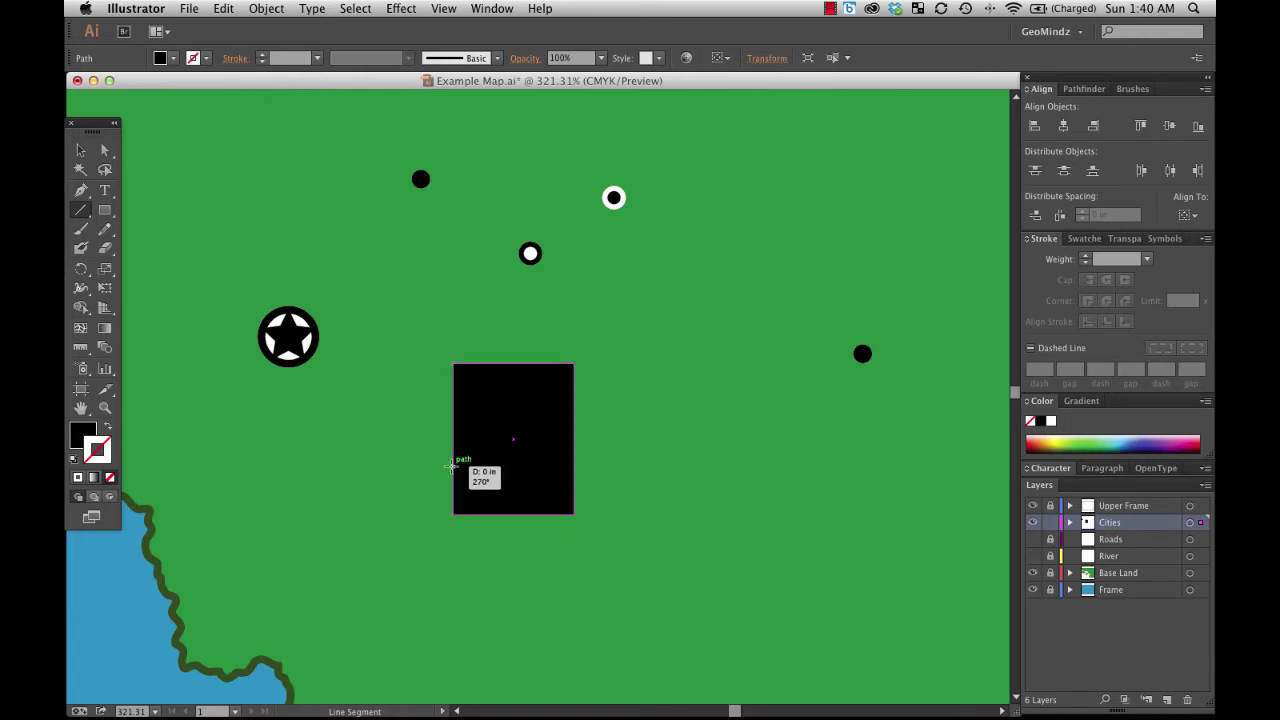
drag(453, 466, 405, 514)
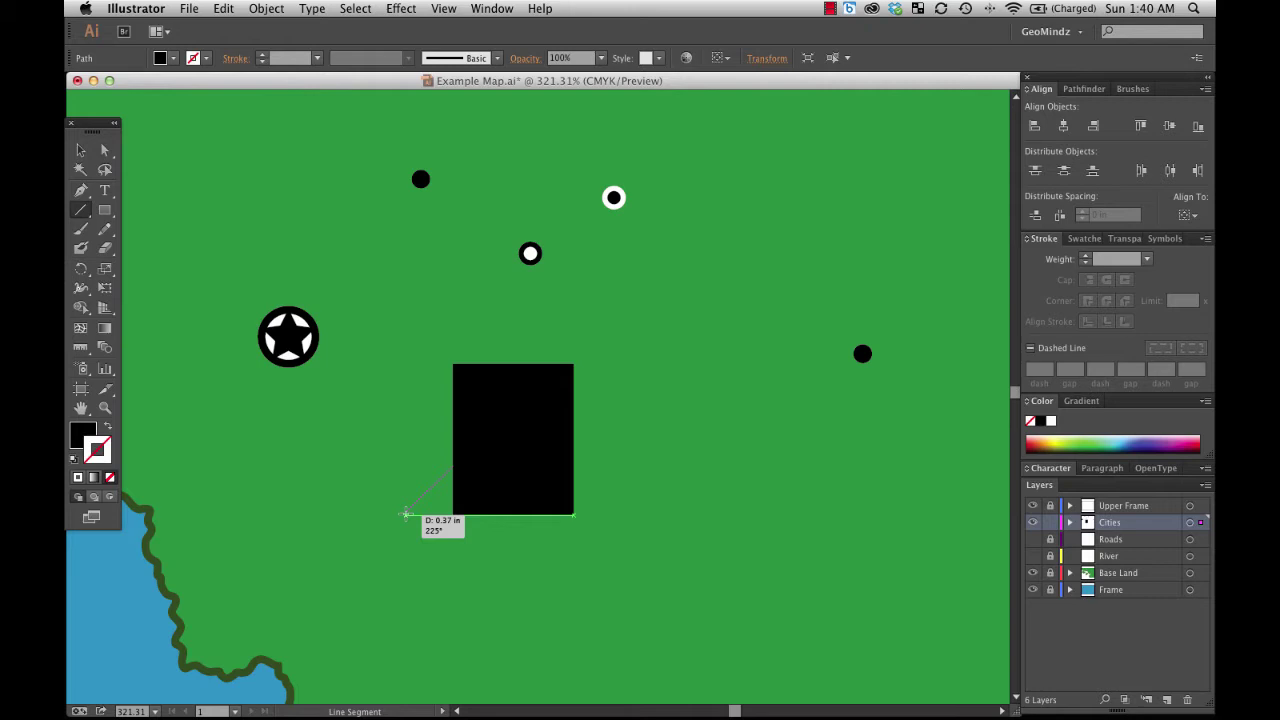
drag(405, 514, 427, 516)
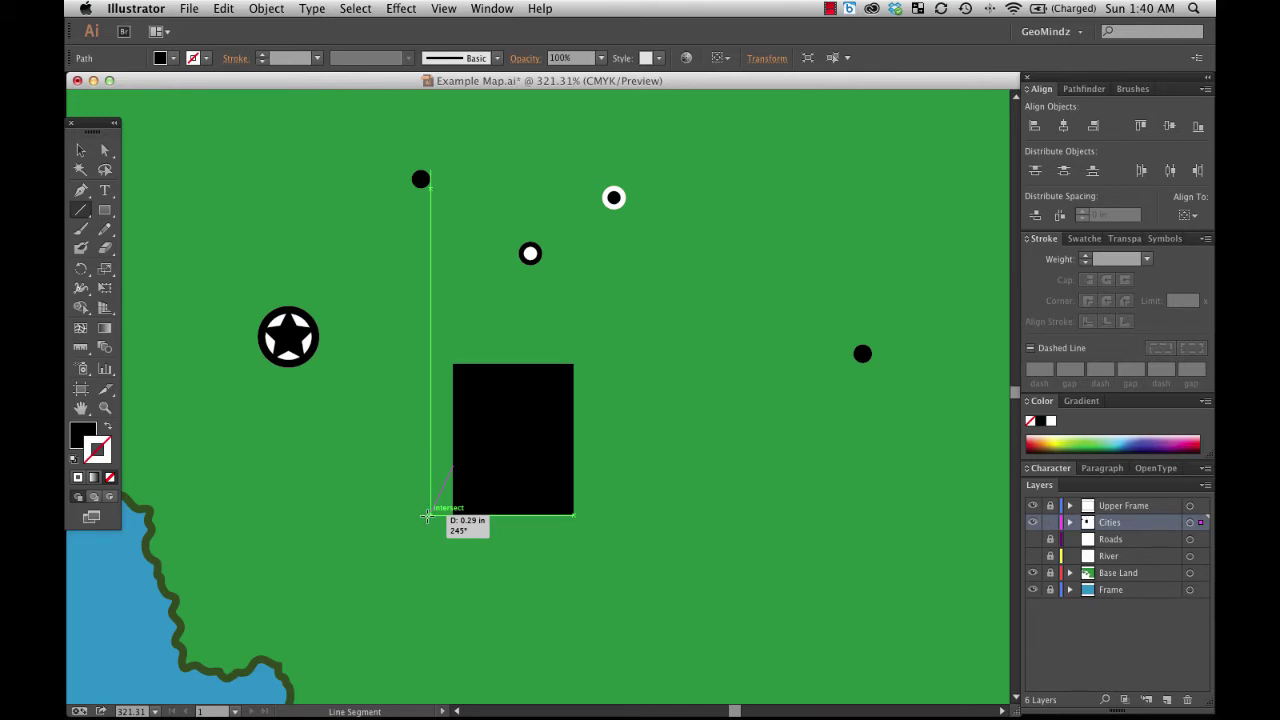
drag(427, 516, 426, 515)
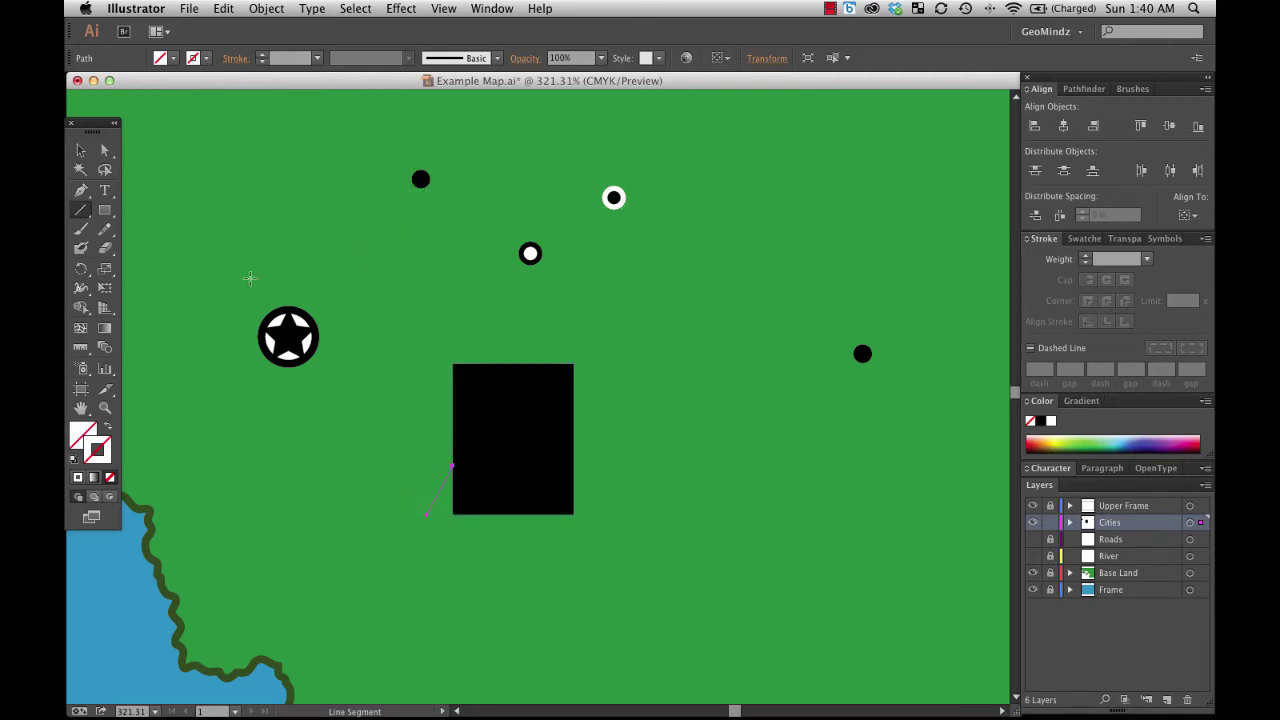
Extend the diagonal line into a closed triangle at the rectangle's bottom-left corner with the Pen tool.
click(83, 192)
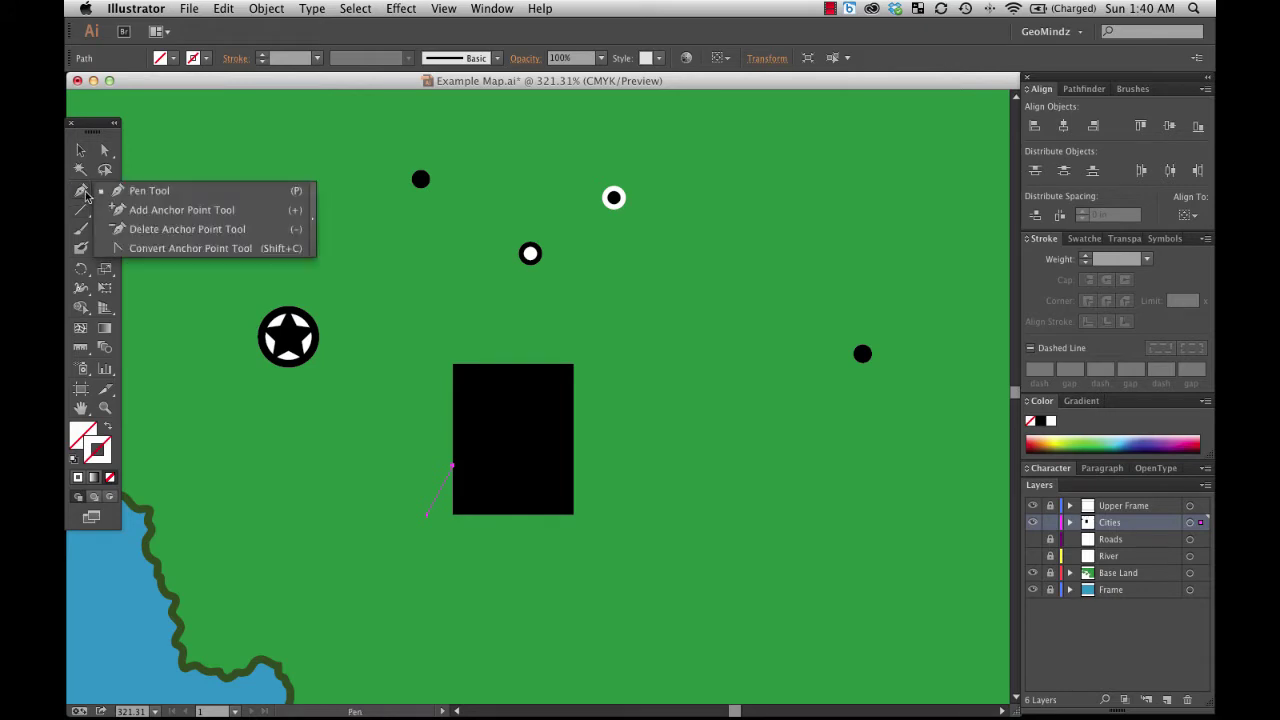
click(160, 193)
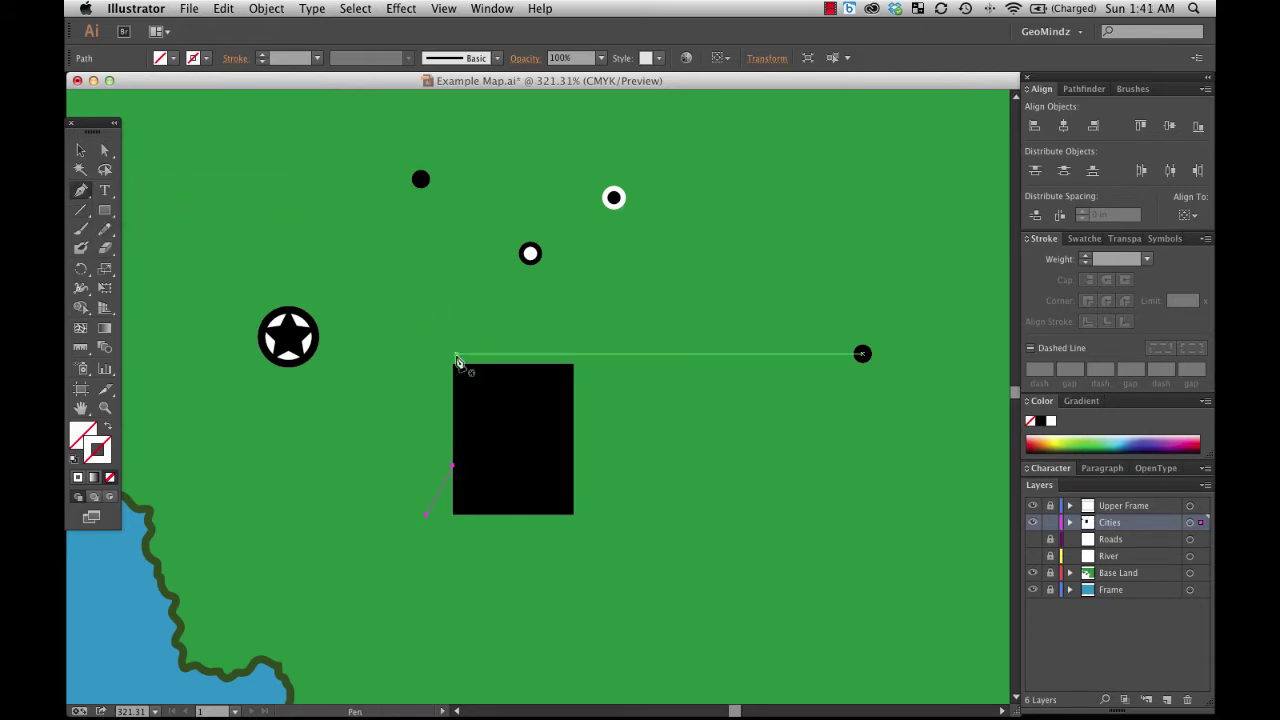
click(427, 514)
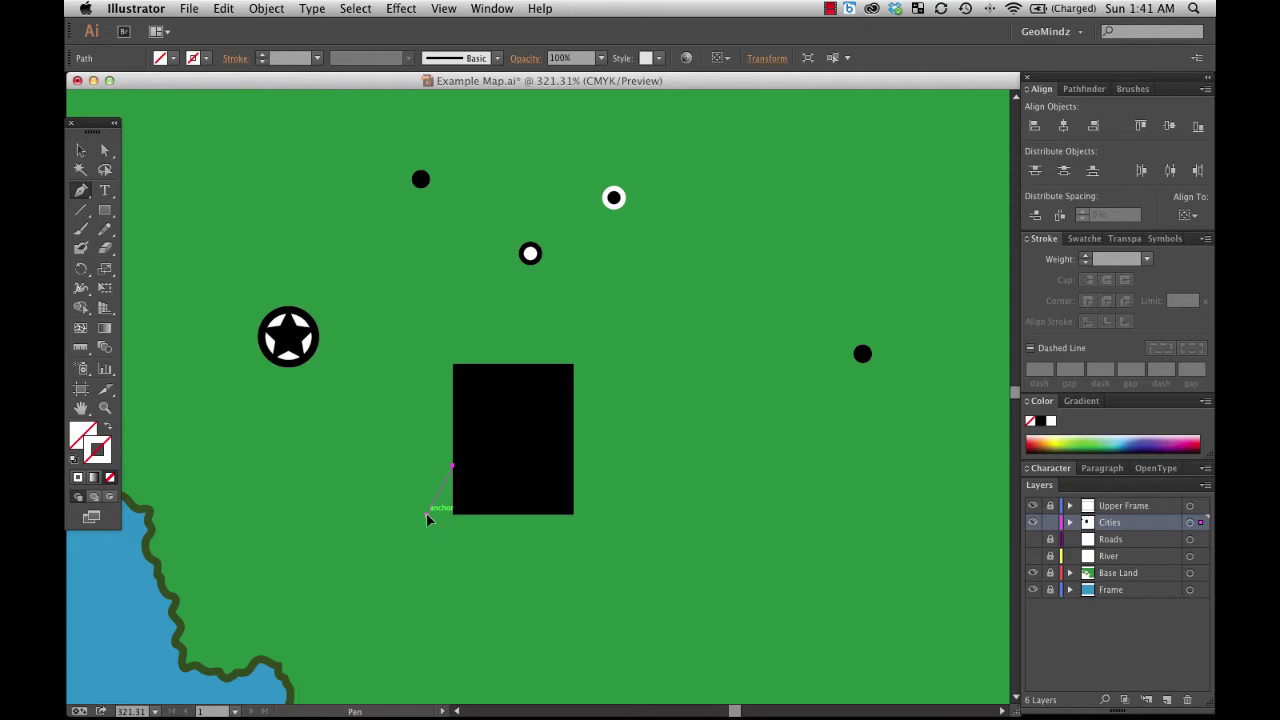
click(429, 516)
click(428, 517)
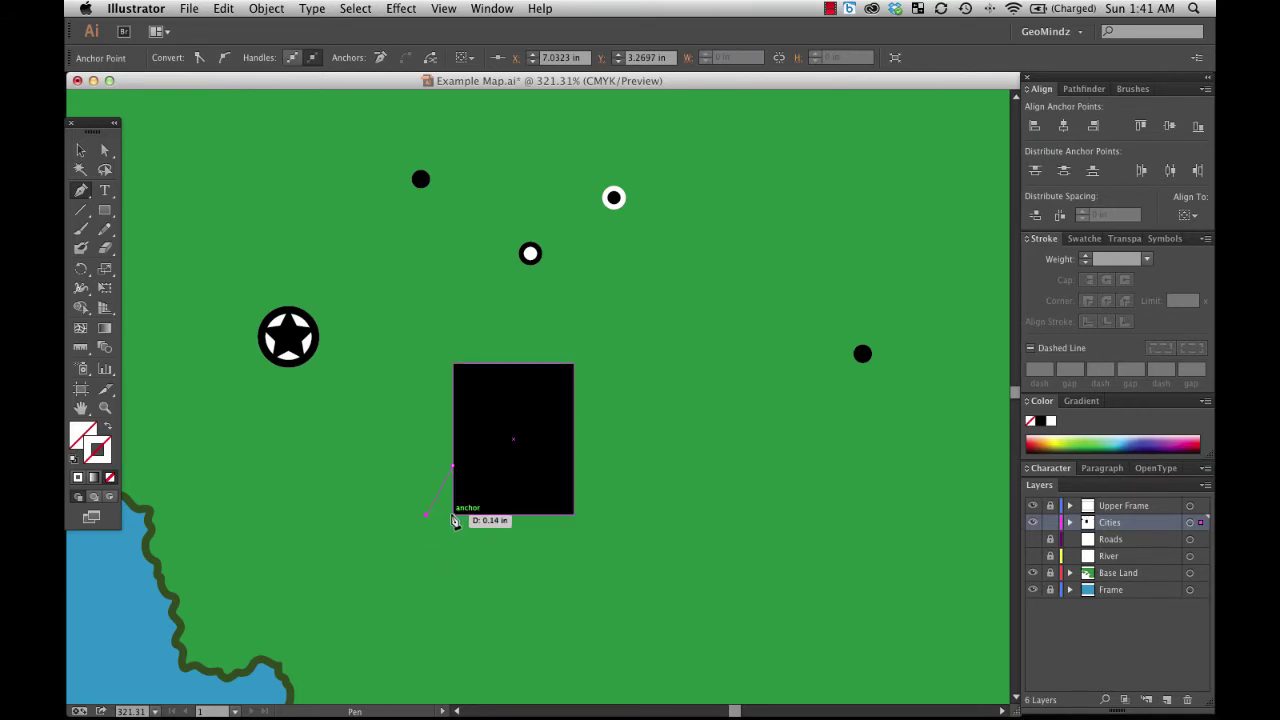
click(453, 515)
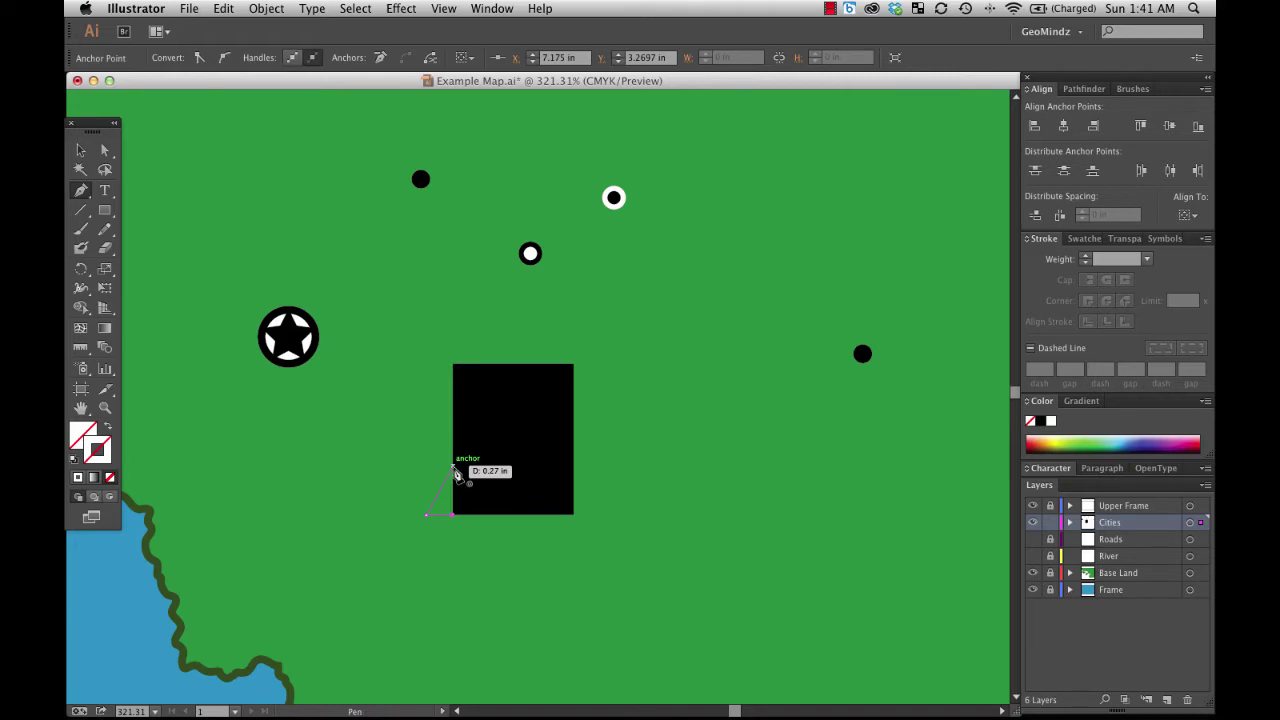
drag(456, 472, 459, 471)
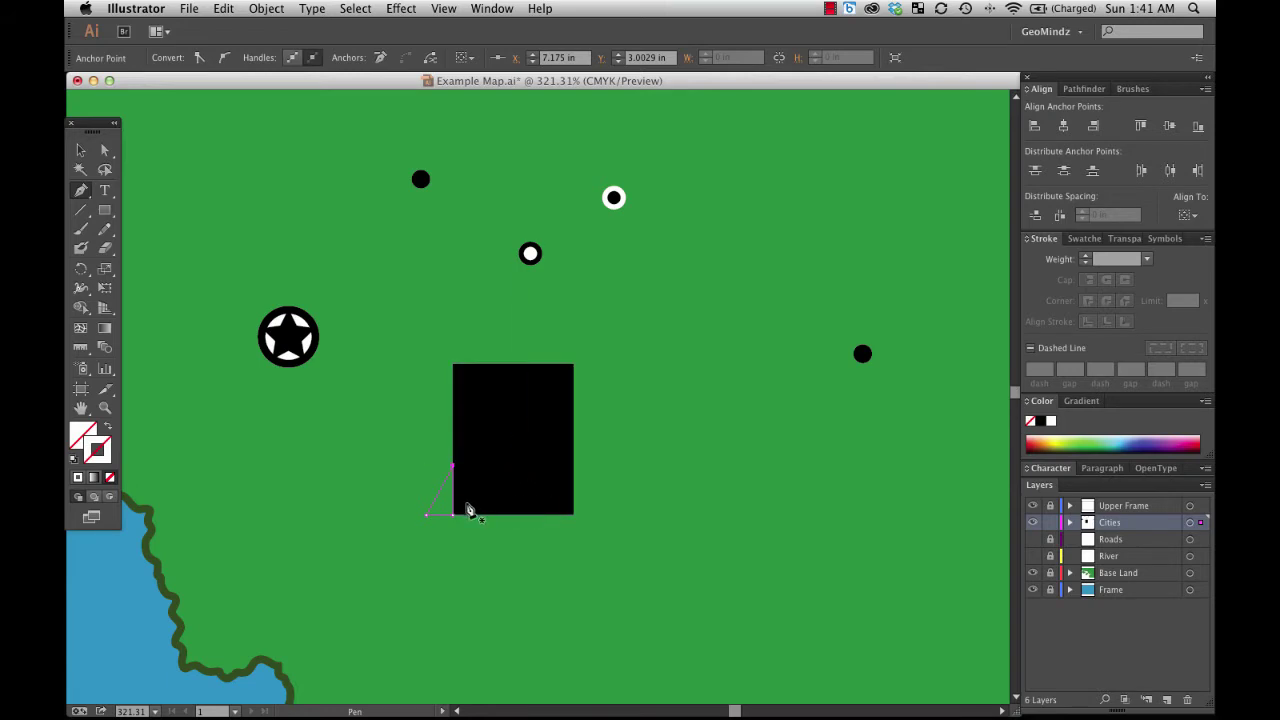
Give the triangle the rectangle's black fill using the Eyedropper.
click(85, 372)
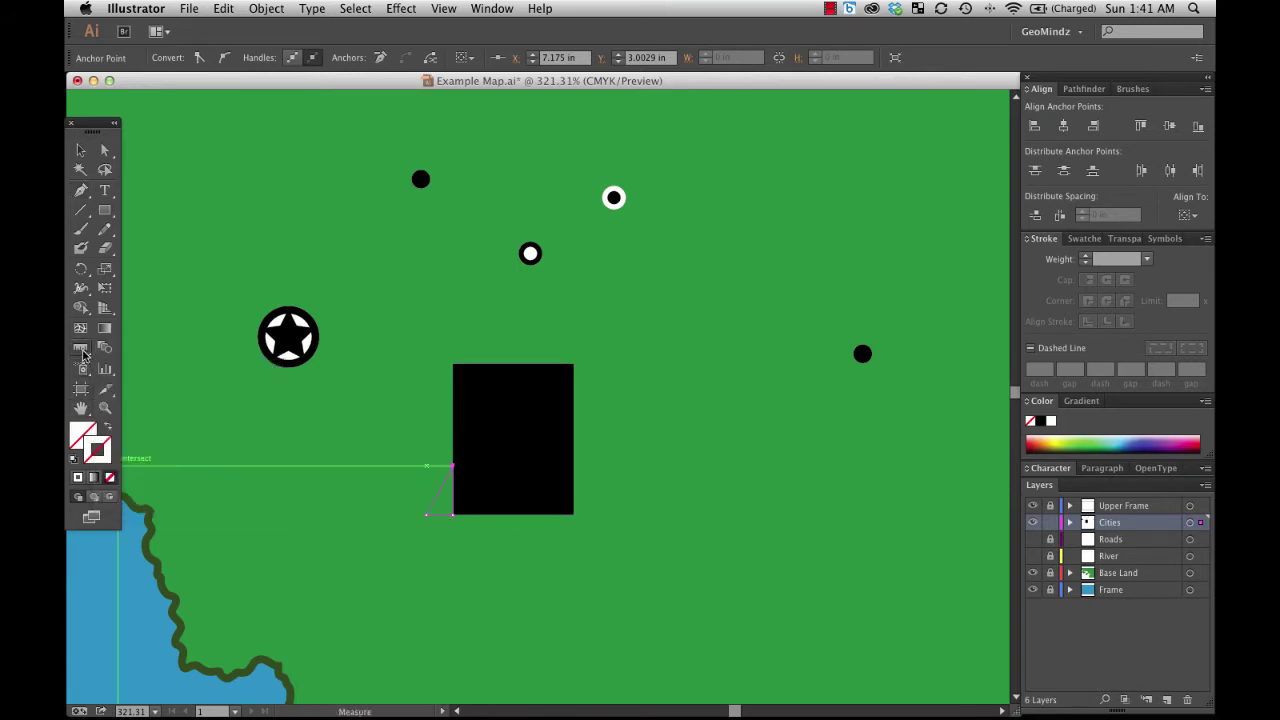
drag(81, 347, 117, 354)
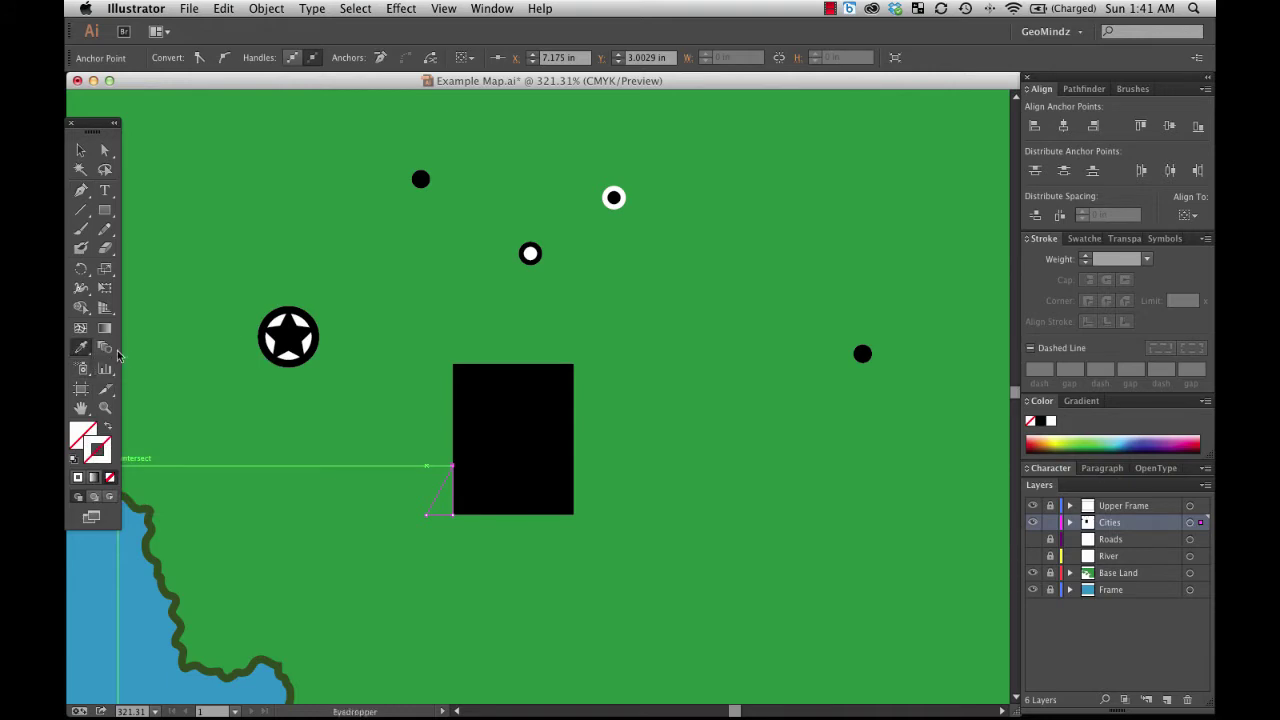
click(520, 438)
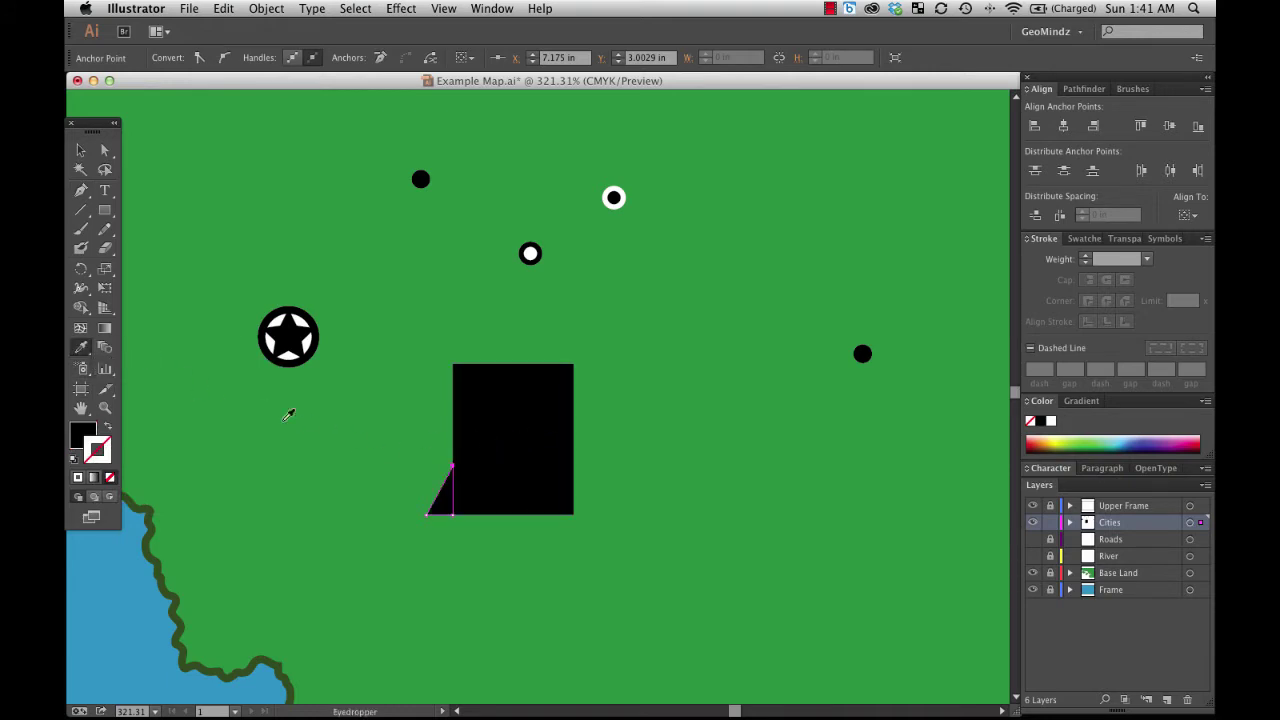
click(82, 150)
click(374, 424)
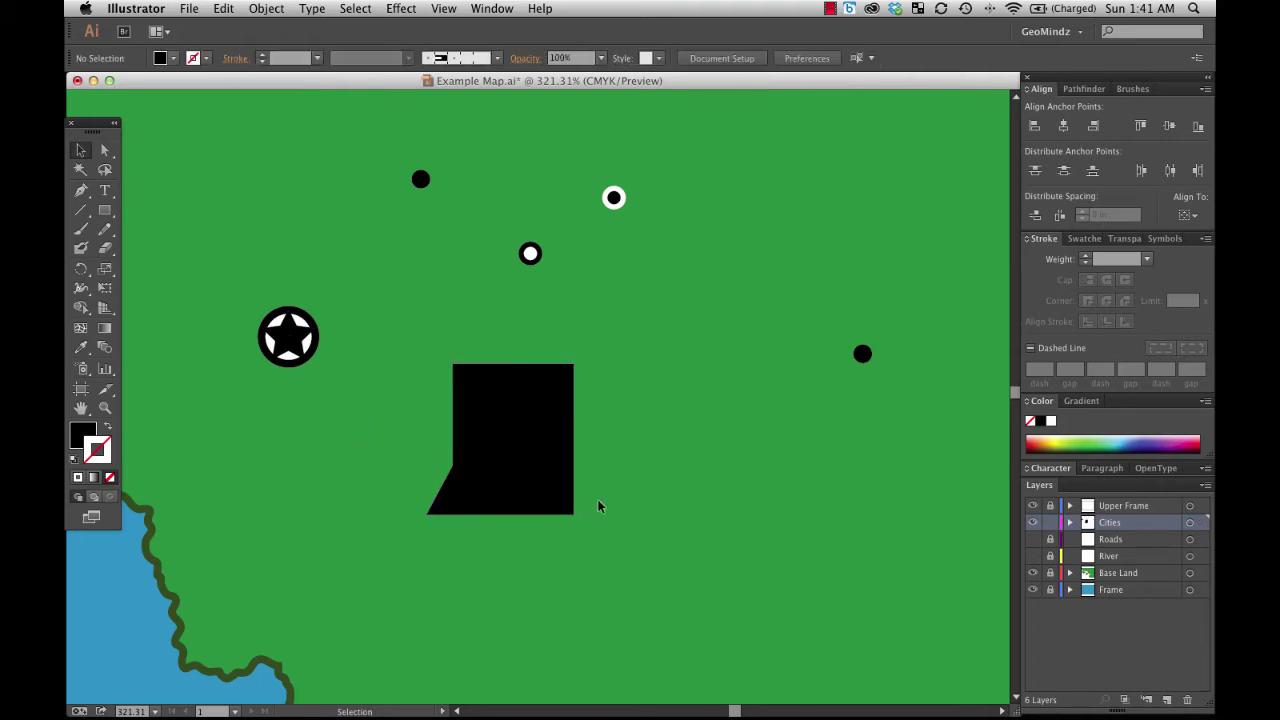
Copy and paste the small black triangle, placing the copy at the rectangle's bottom-right corner.
click(452, 507)
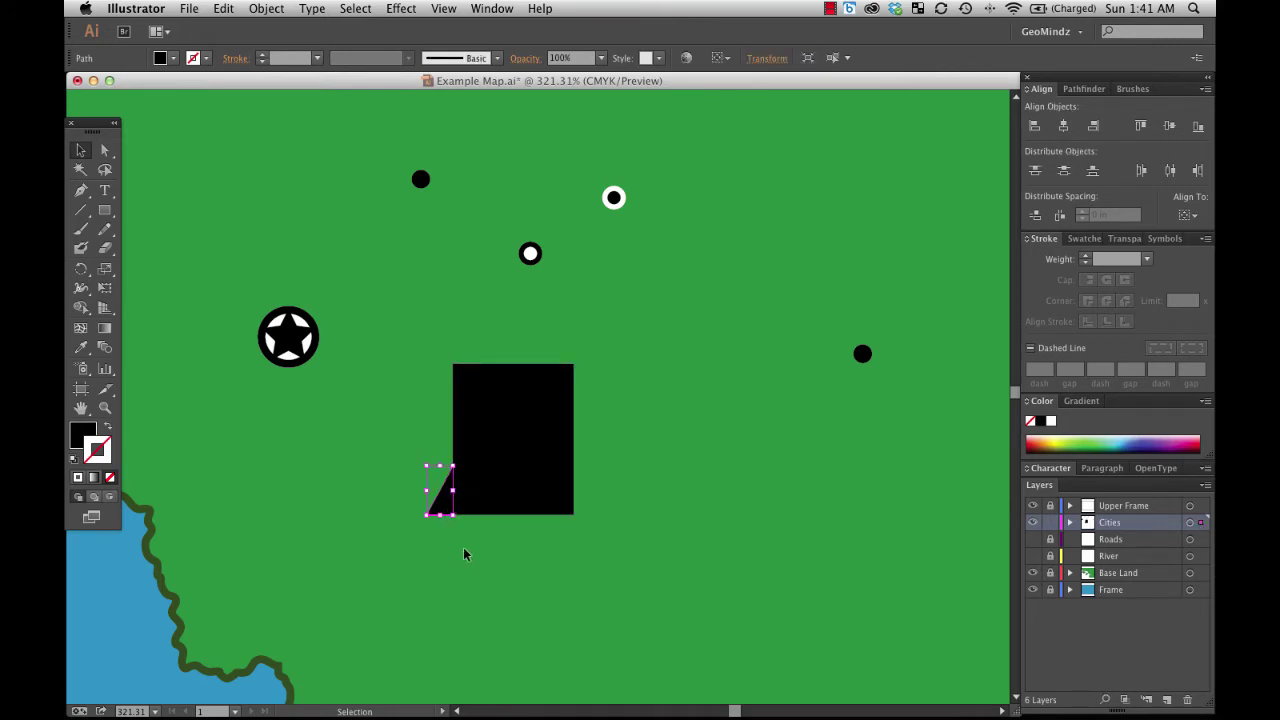
key(a)
key(v)
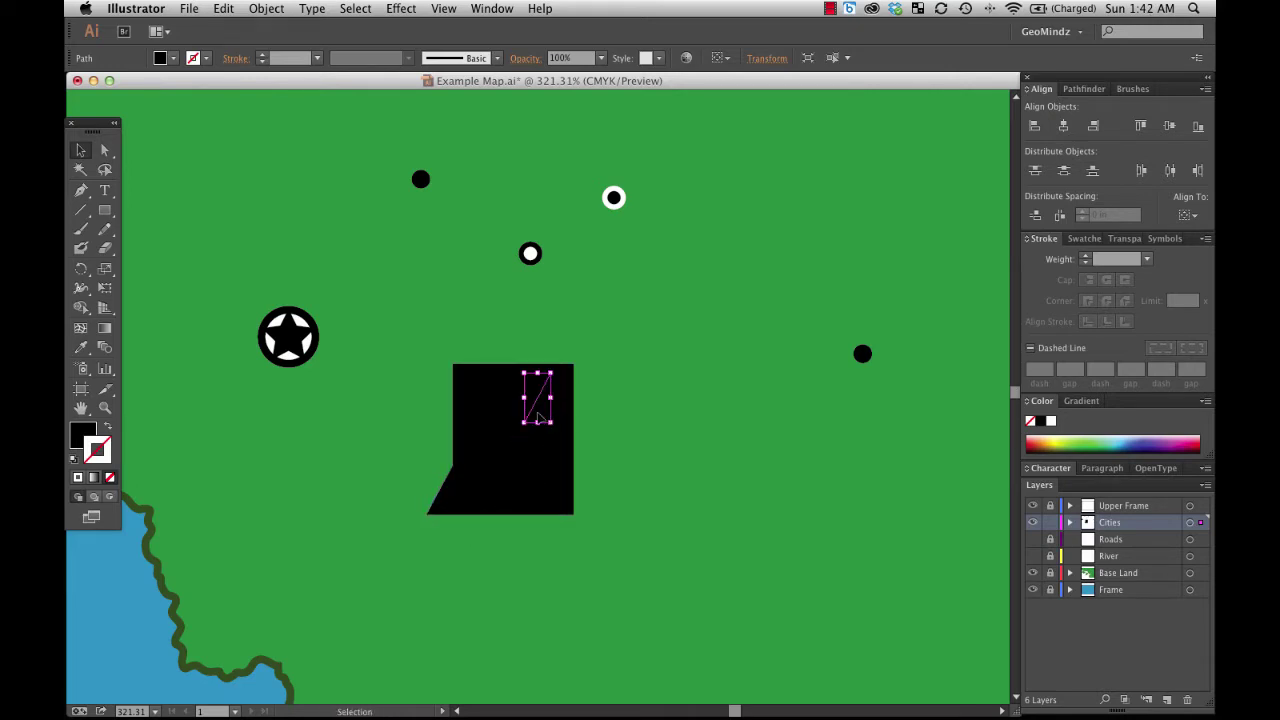
drag(538, 416, 620, 427)
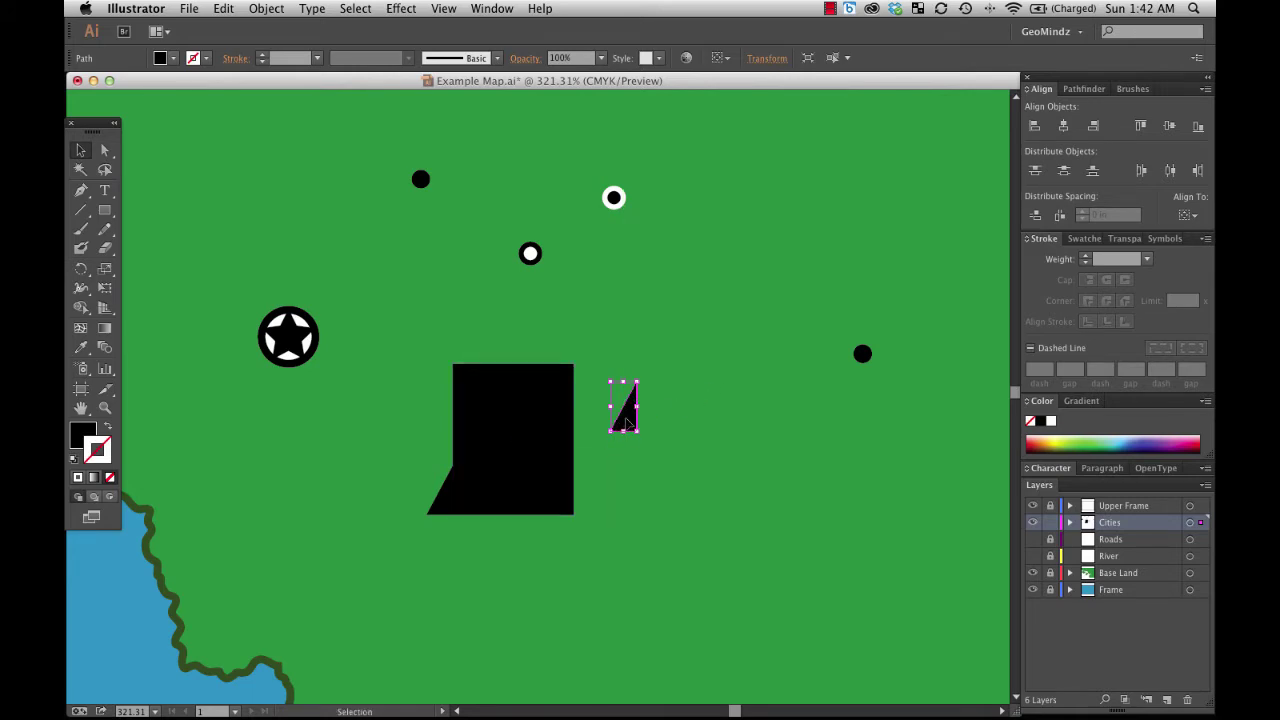
drag(624, 416, 594, 498)
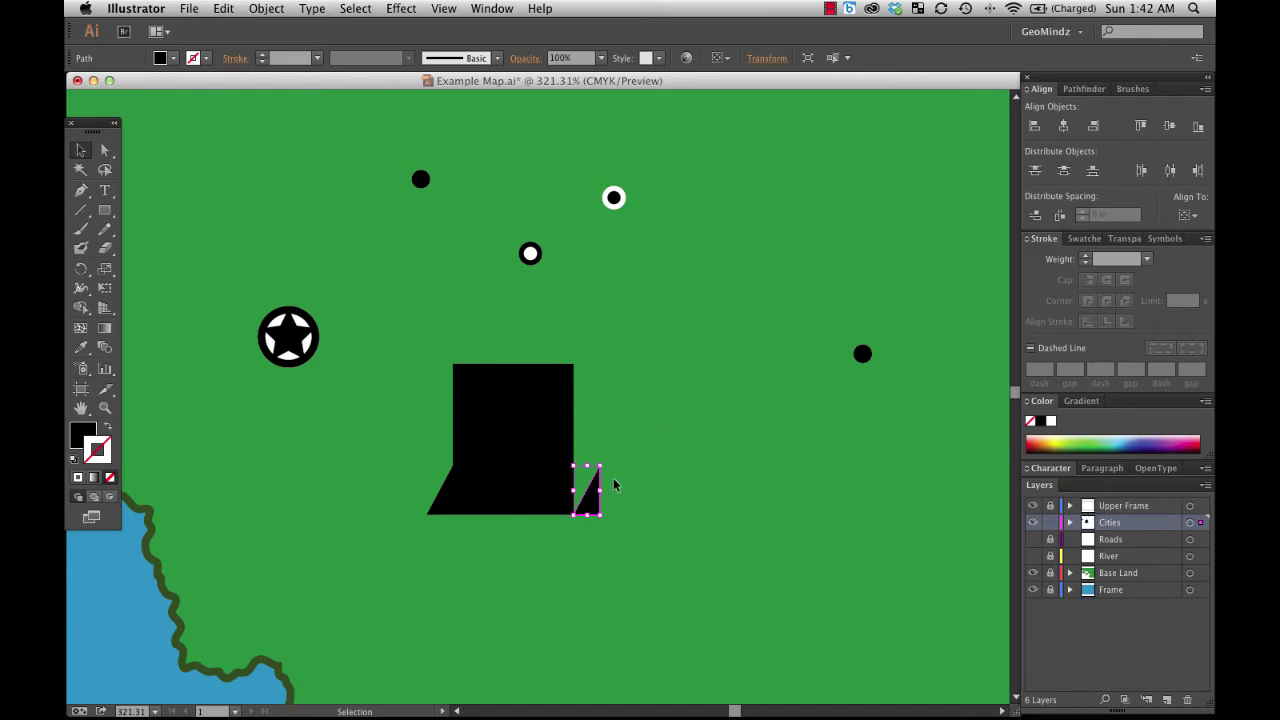
Reflect the right-hand triangle across the vertical axis so it flares outward.
right_click(593, 503)
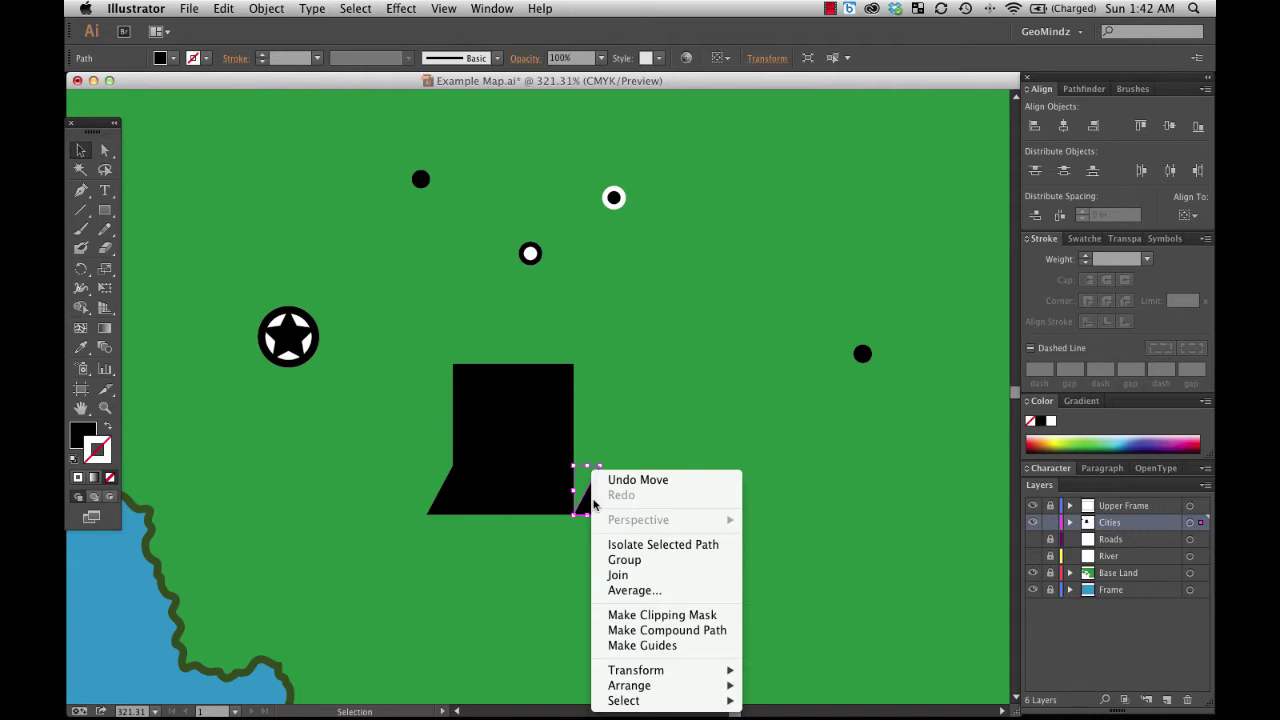
mouse_move(645, 671)
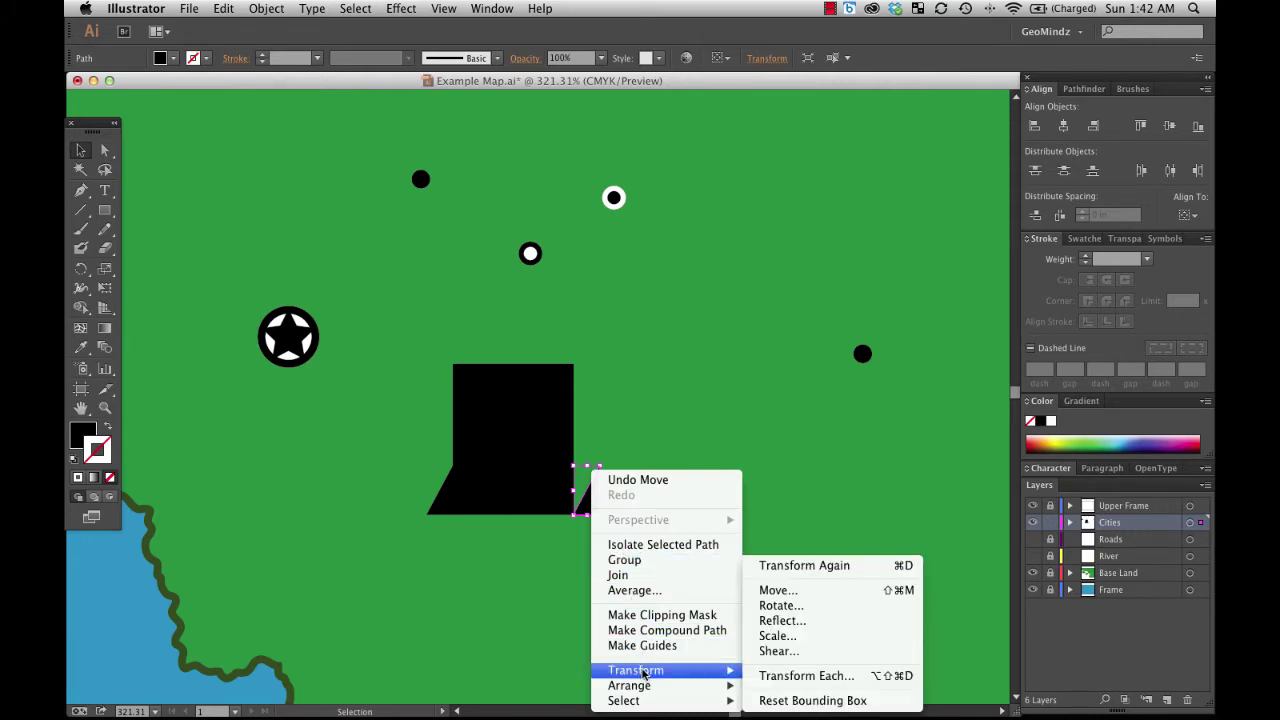
click(782, 623)
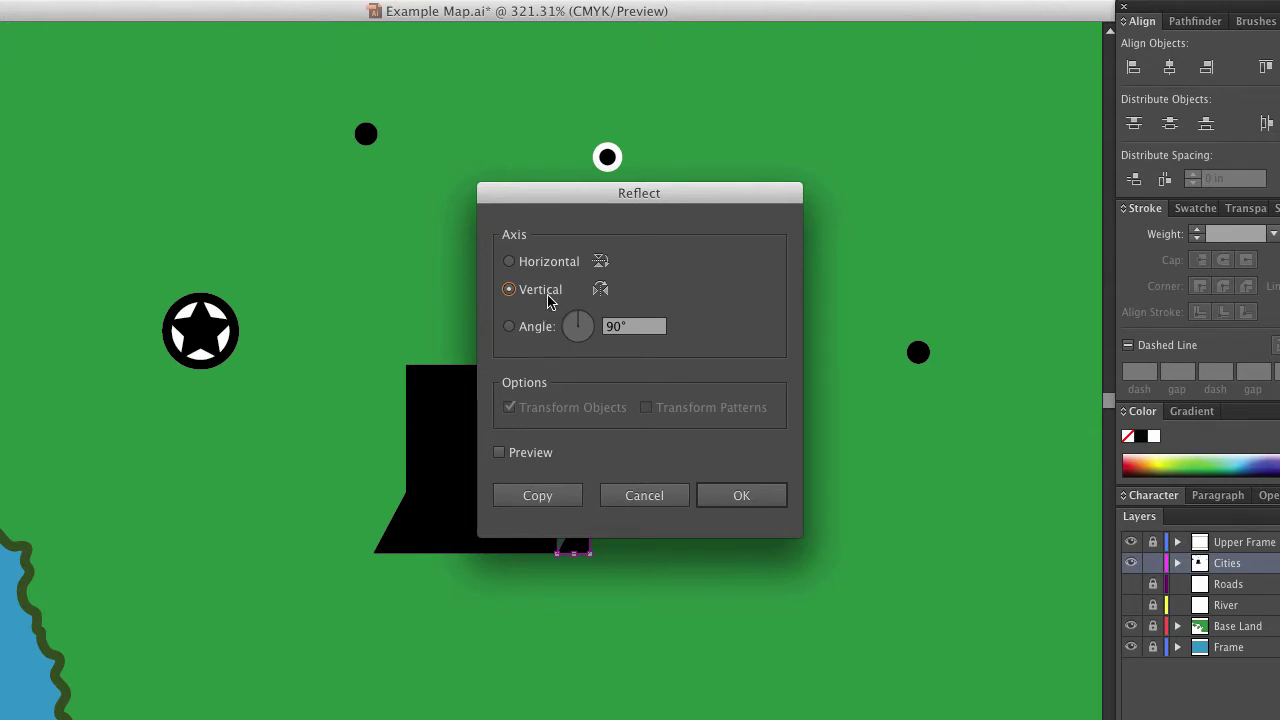
click(731, 495)
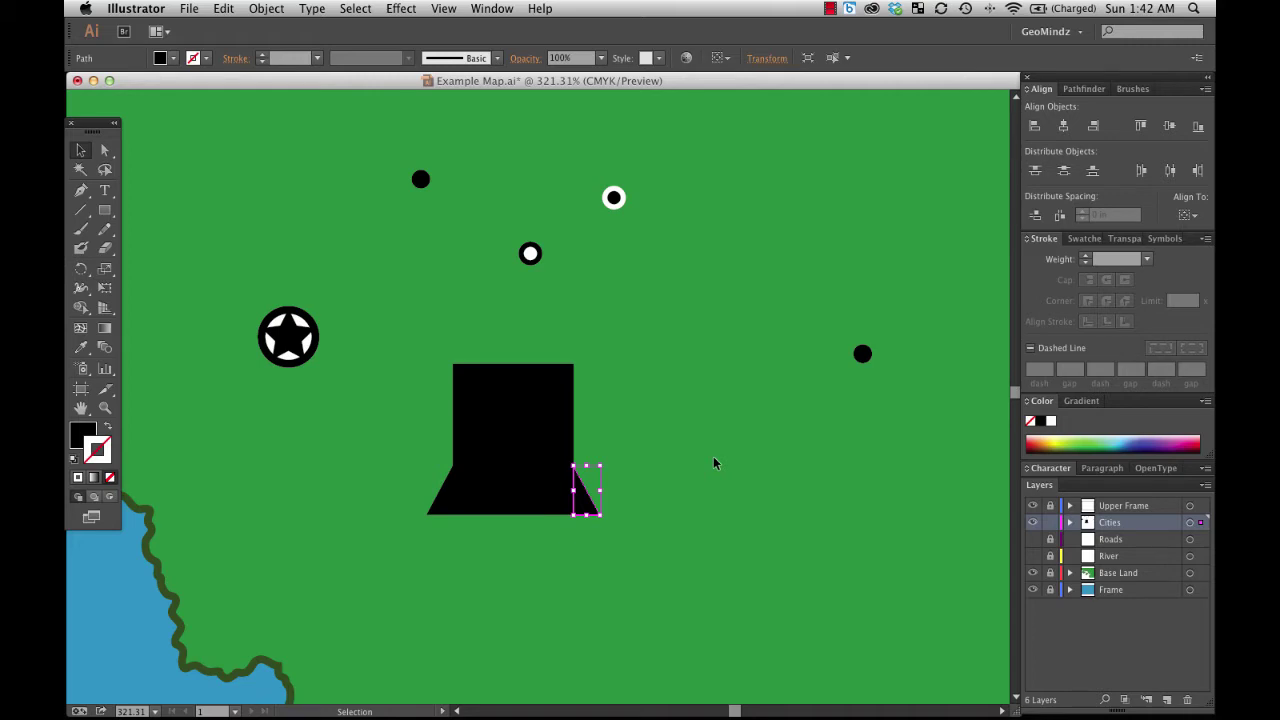
click(673, 382)
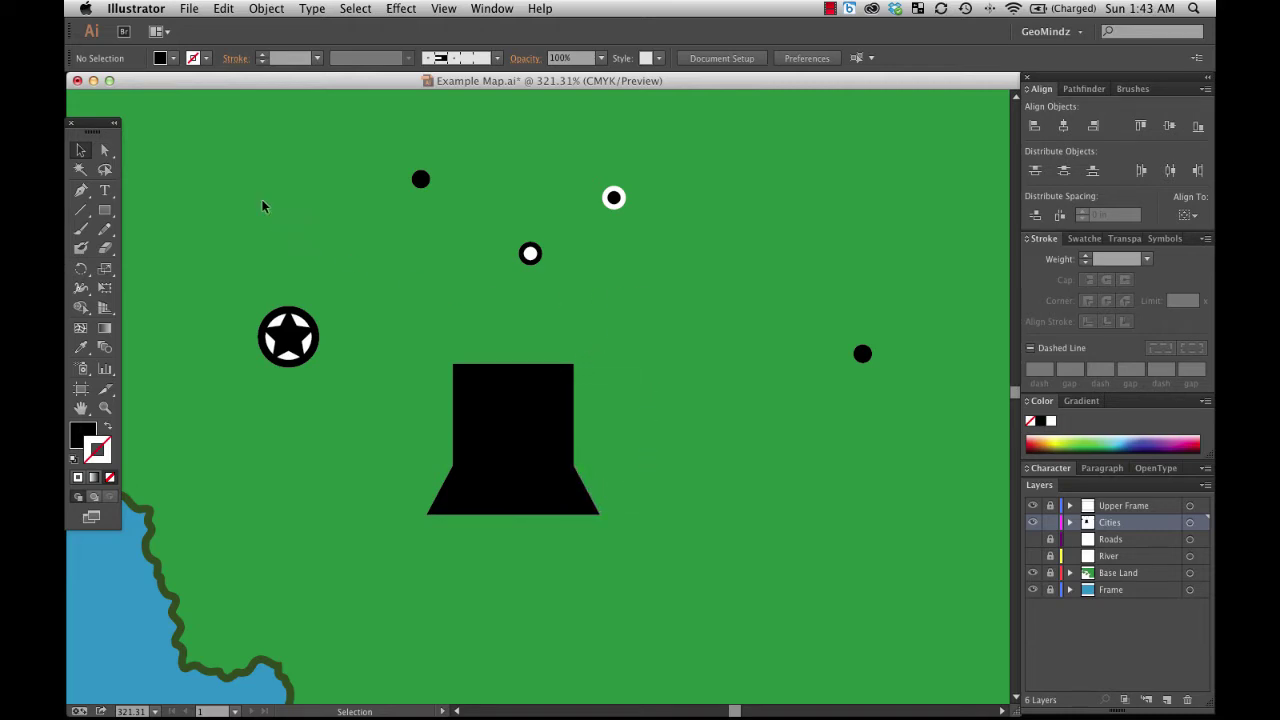
Draw a wide flat black rectangle as the bar on top of the tower.
click(108, 211)
drag(434, 337, 591, 363)
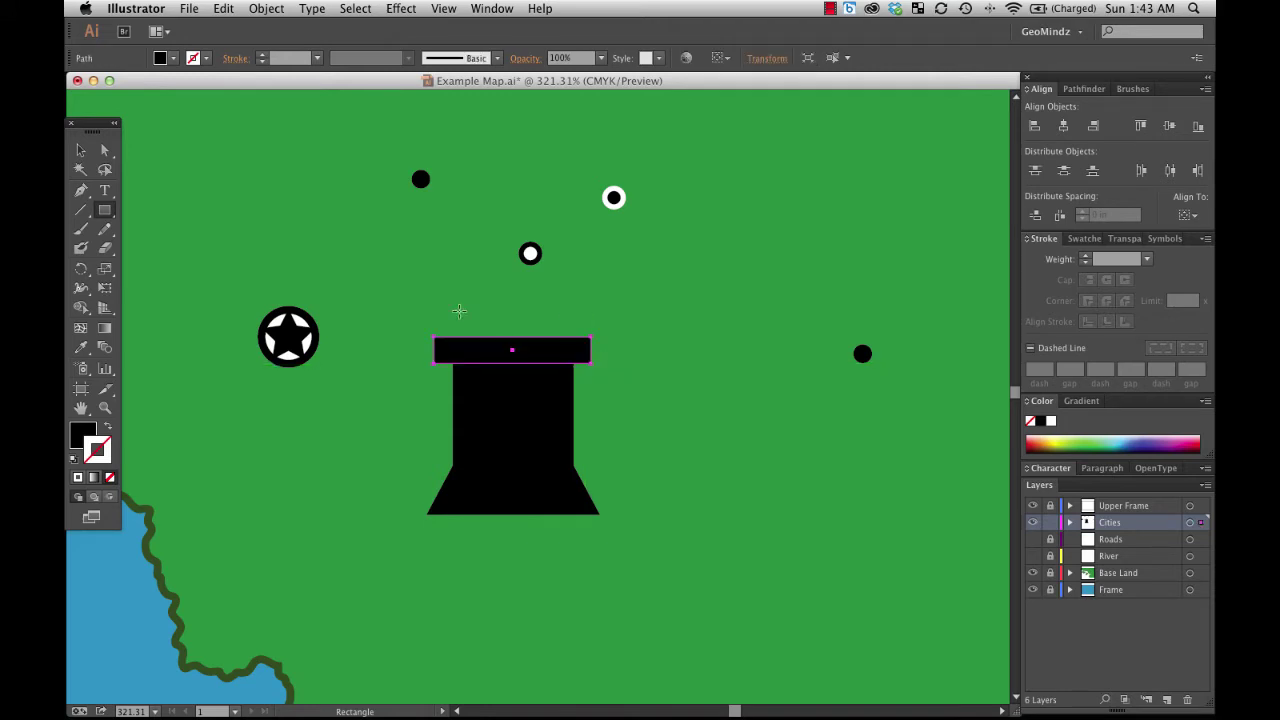
click(81, 150)
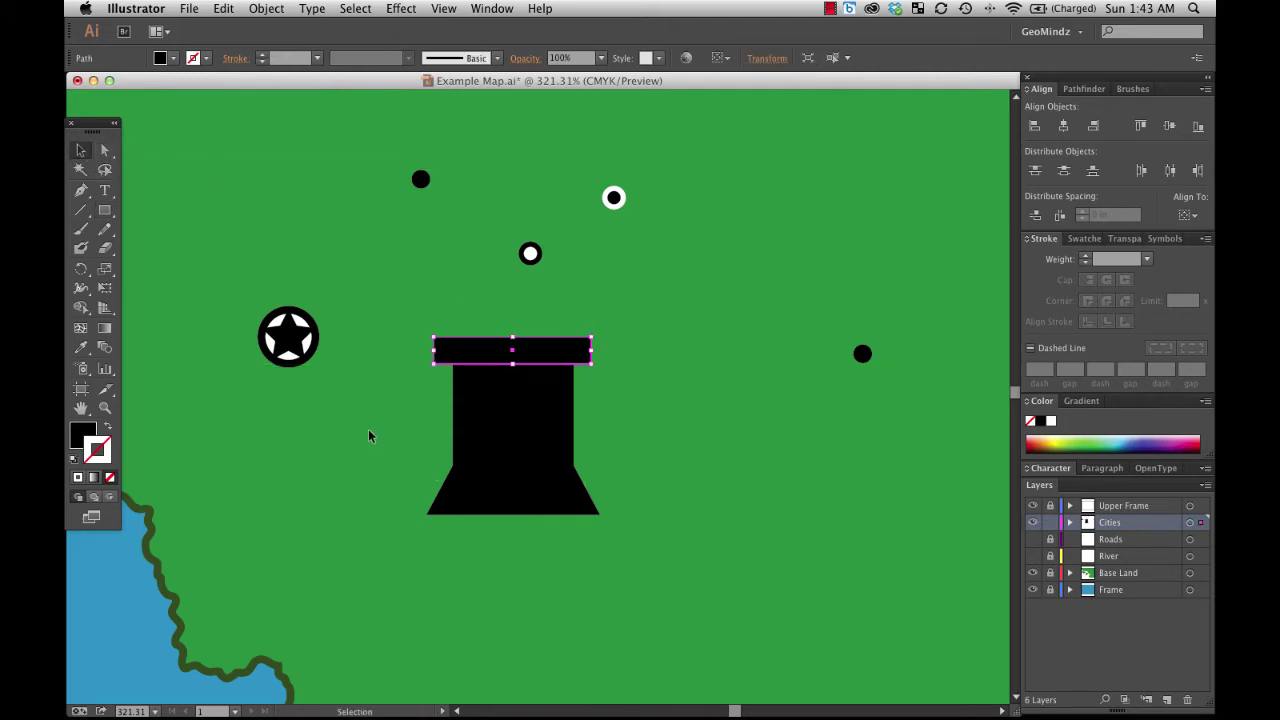
Group the tower's body shapes below the bar and adjust the bar's position.
drag(370, 430, 647, 533)
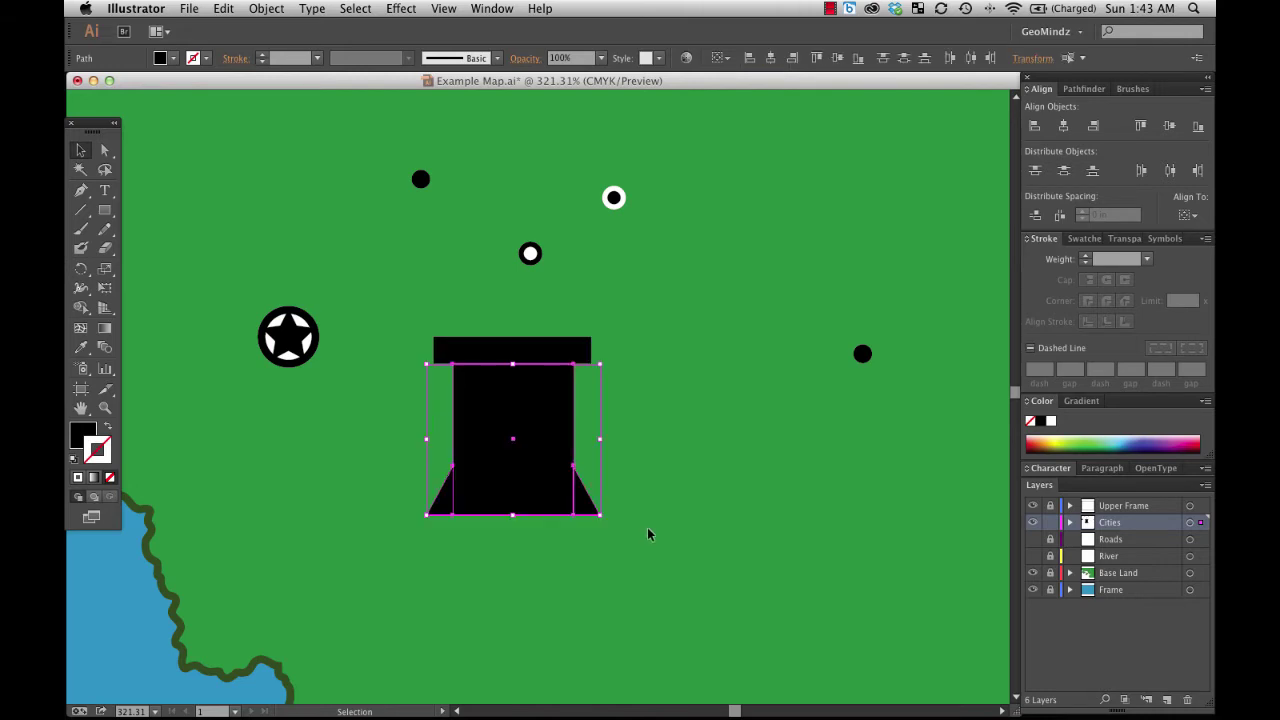
right_click(521, 455)
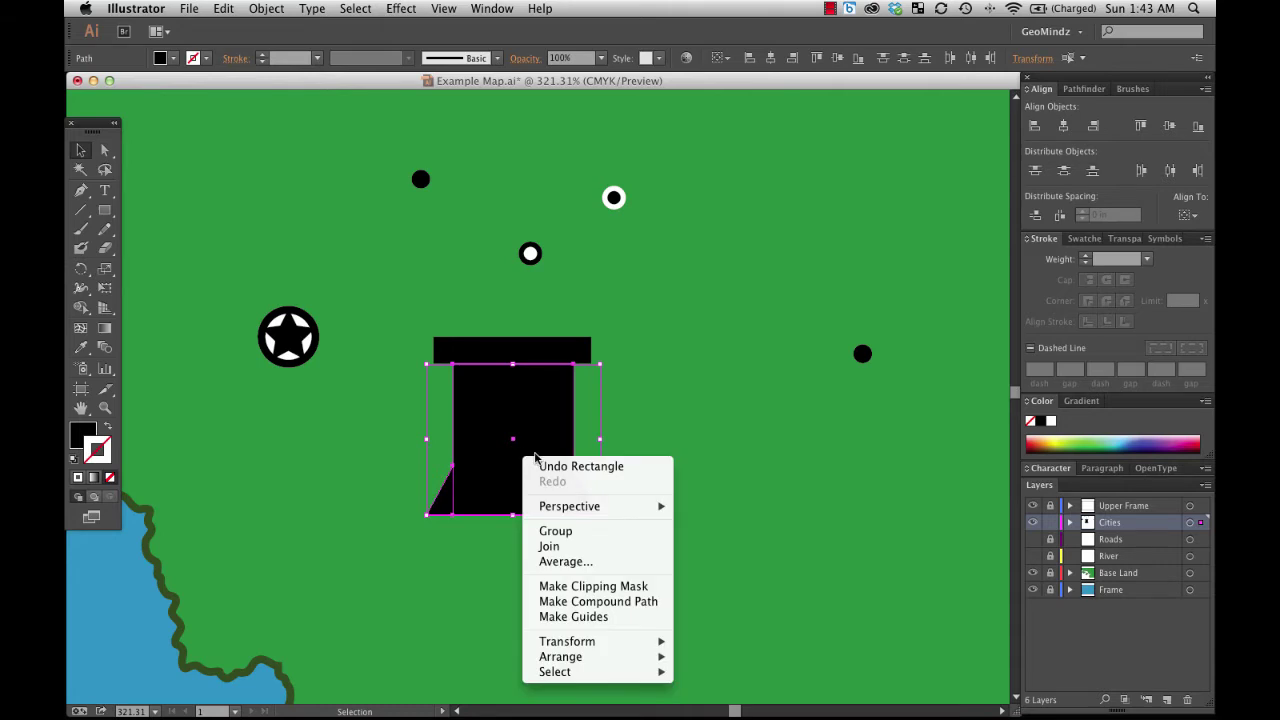
click(563, 537)
click(607, 503)
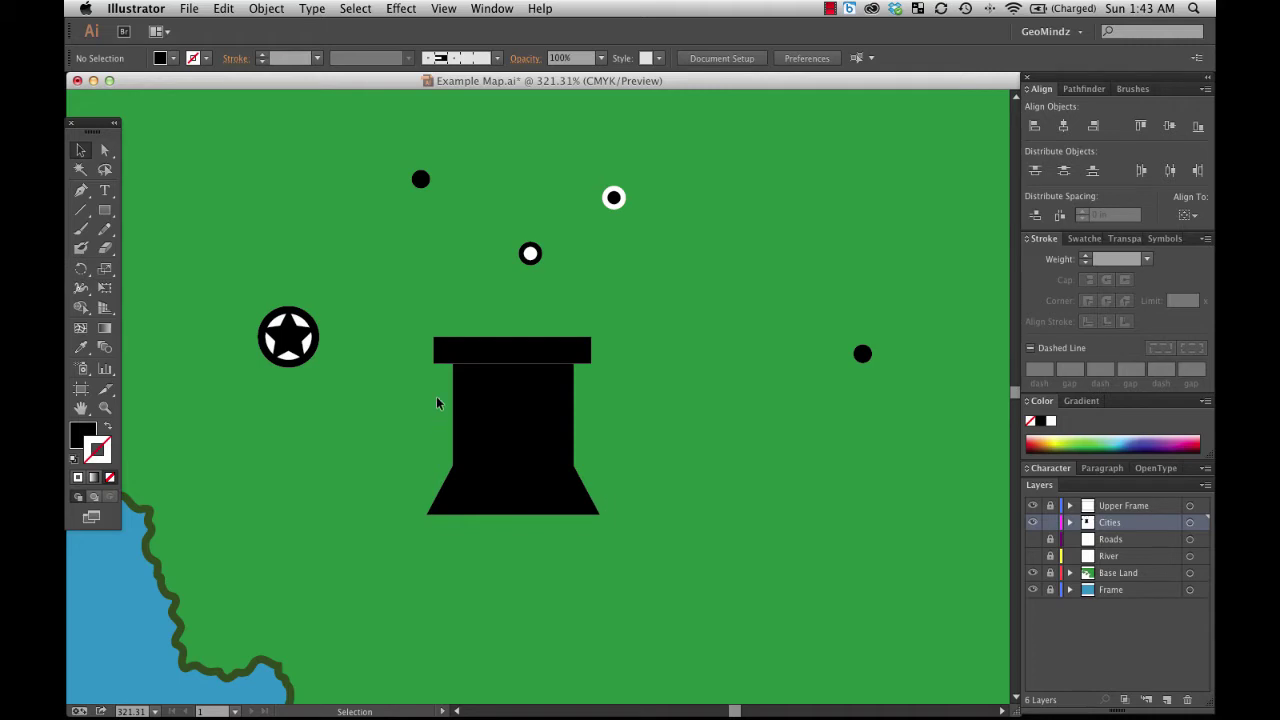
drag(496, 350, 494, 352)
click(718, 368)
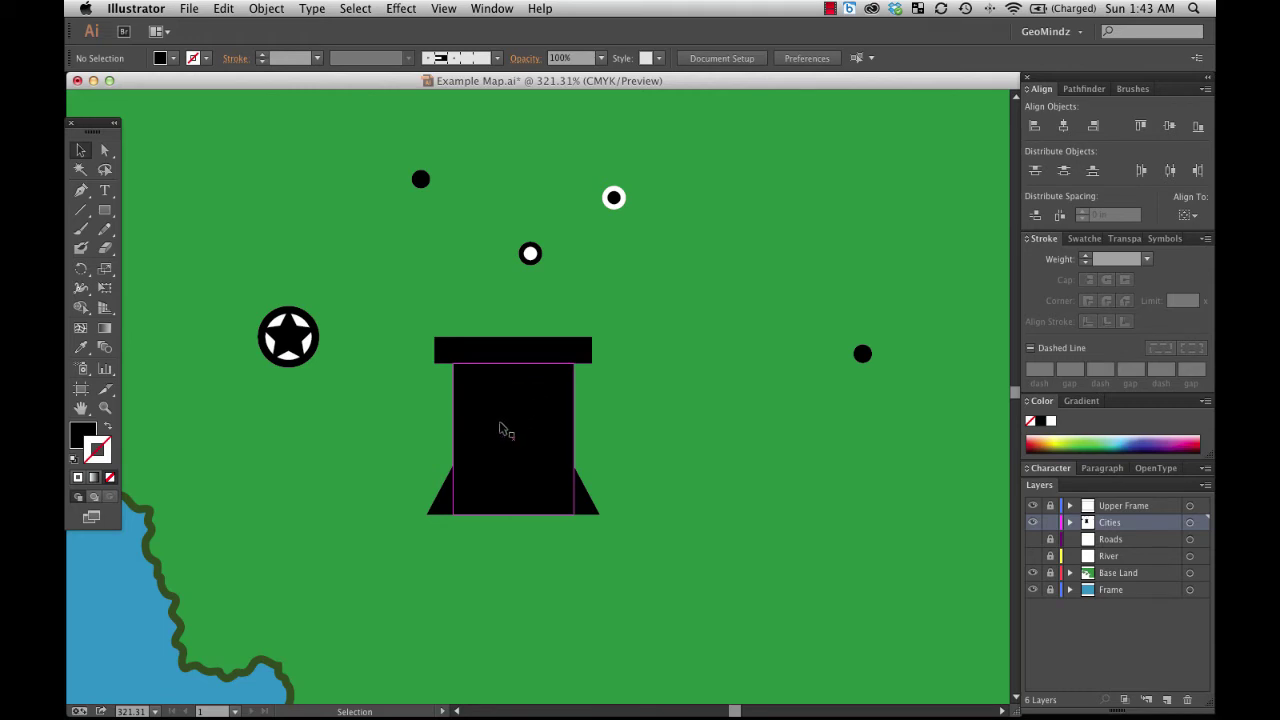
Nudge the body group right and horizontally centre the top bar over it.
drag(373, 288, 630, 566)
click(643, 465)
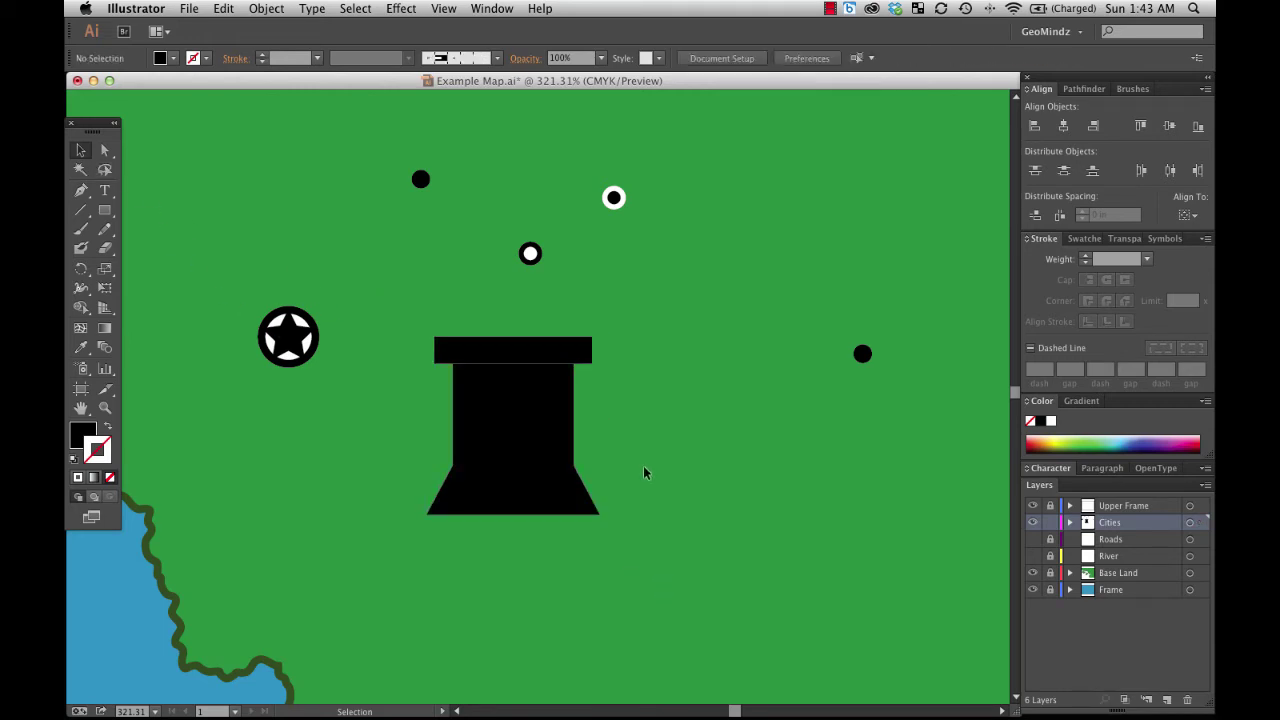
click(533, 403)
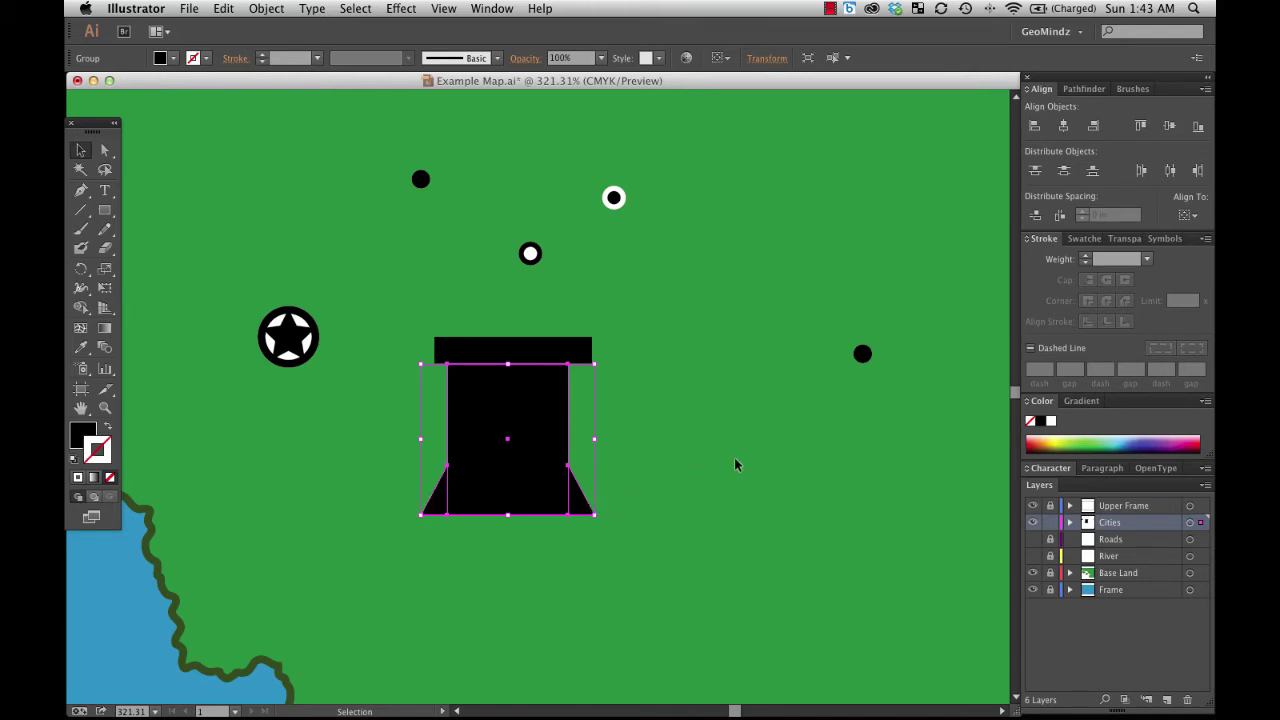
key(Right)
key(Right)
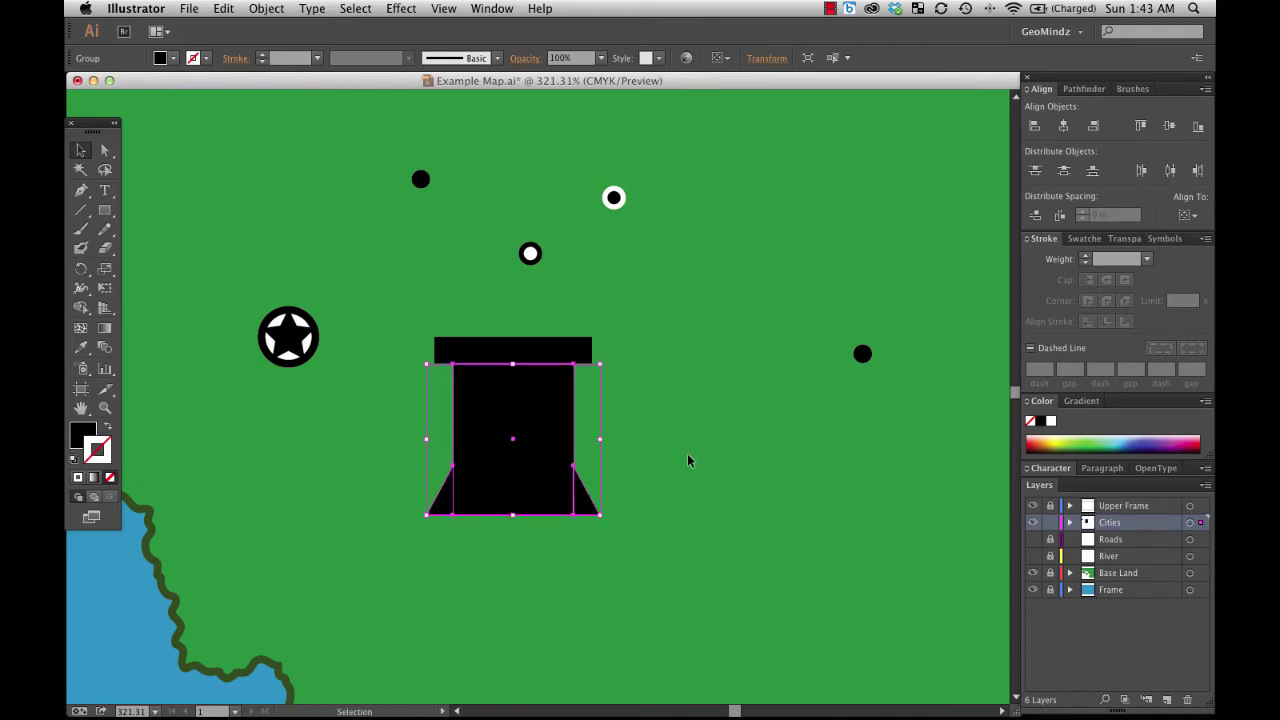
click(667, 441)
click(573, 440)
shift+click(533, 350)
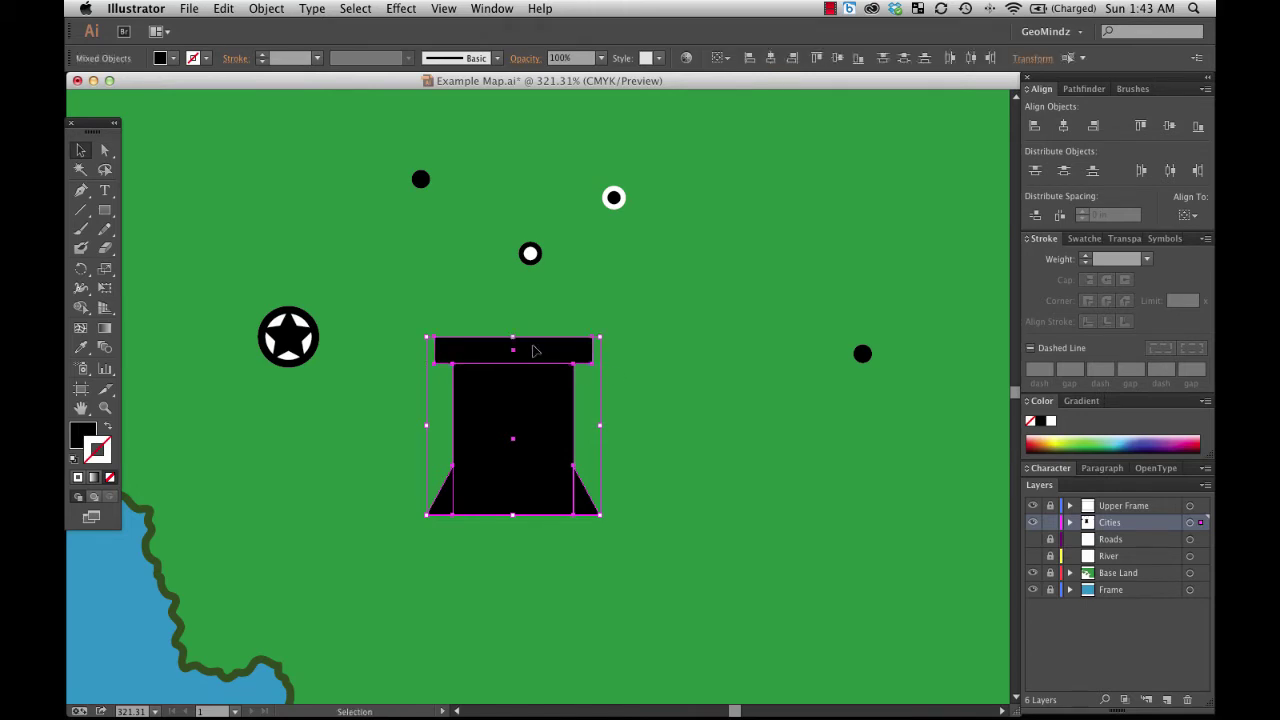
click(1063, 127)
click(695, 309)
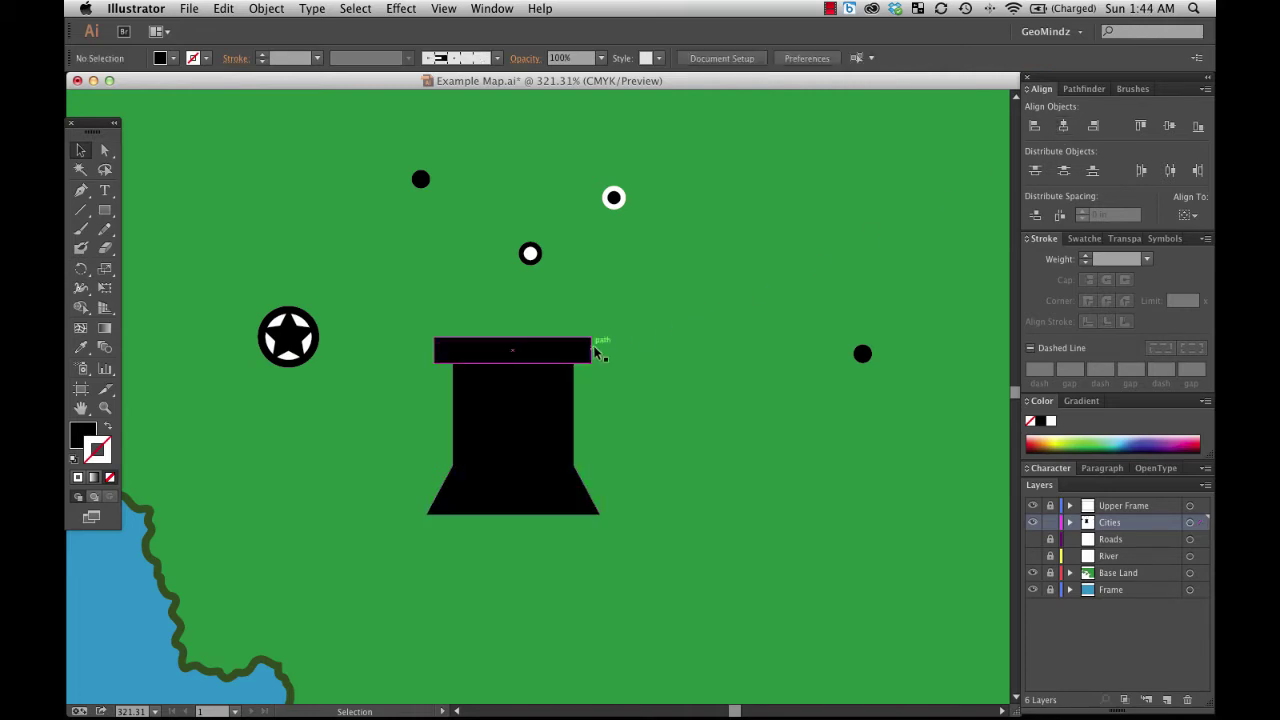
Re-centre the top bar over the body, then shift the whole tower right and slightly up.
drag(592, 350, 523, 357)
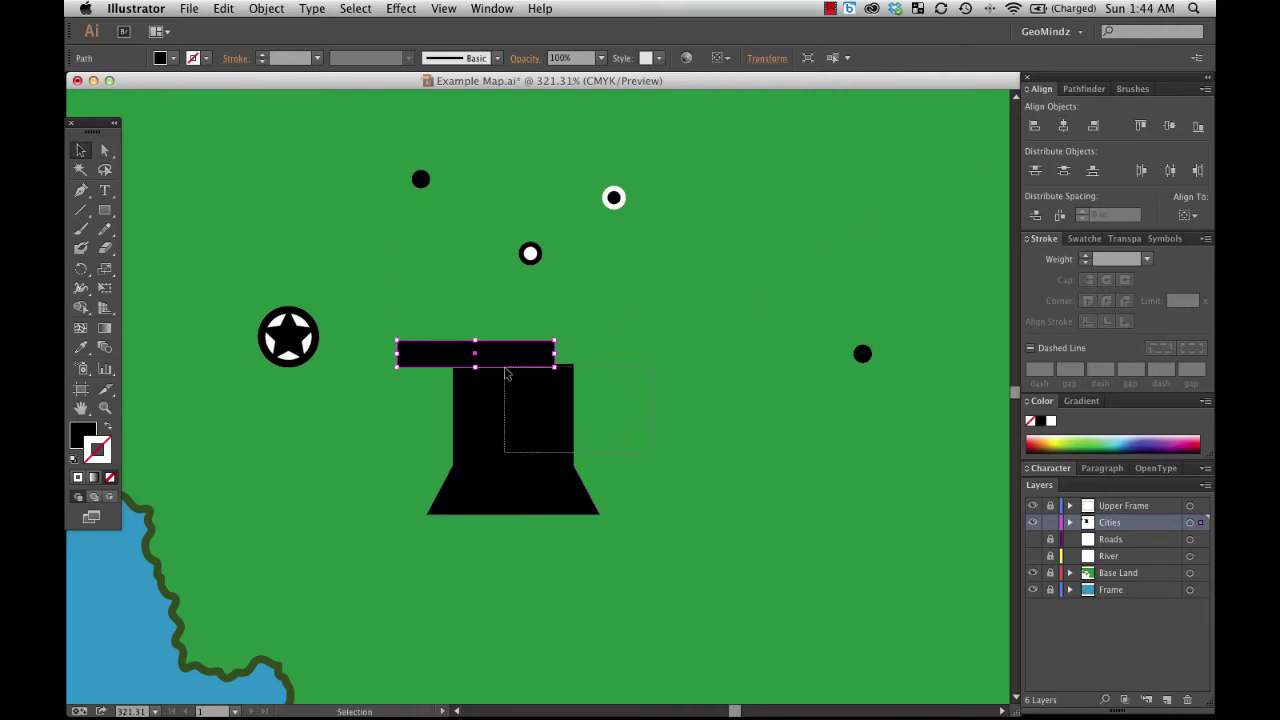
shift+click(555, 430)
click(1063, 125)
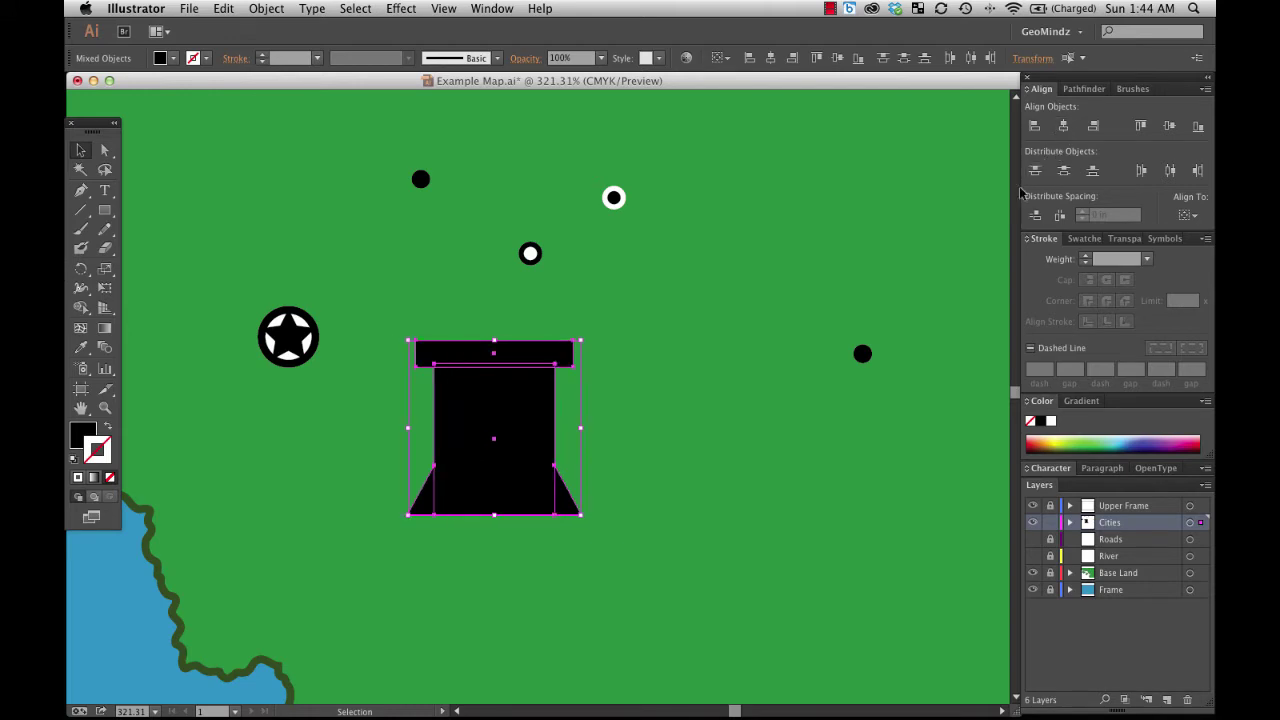
click(707, 354)
drag(507, 354, 460, 514)
click(580, 391)
click(599, 360)
drag(482, 455, 587, 438)
click(490, 443)
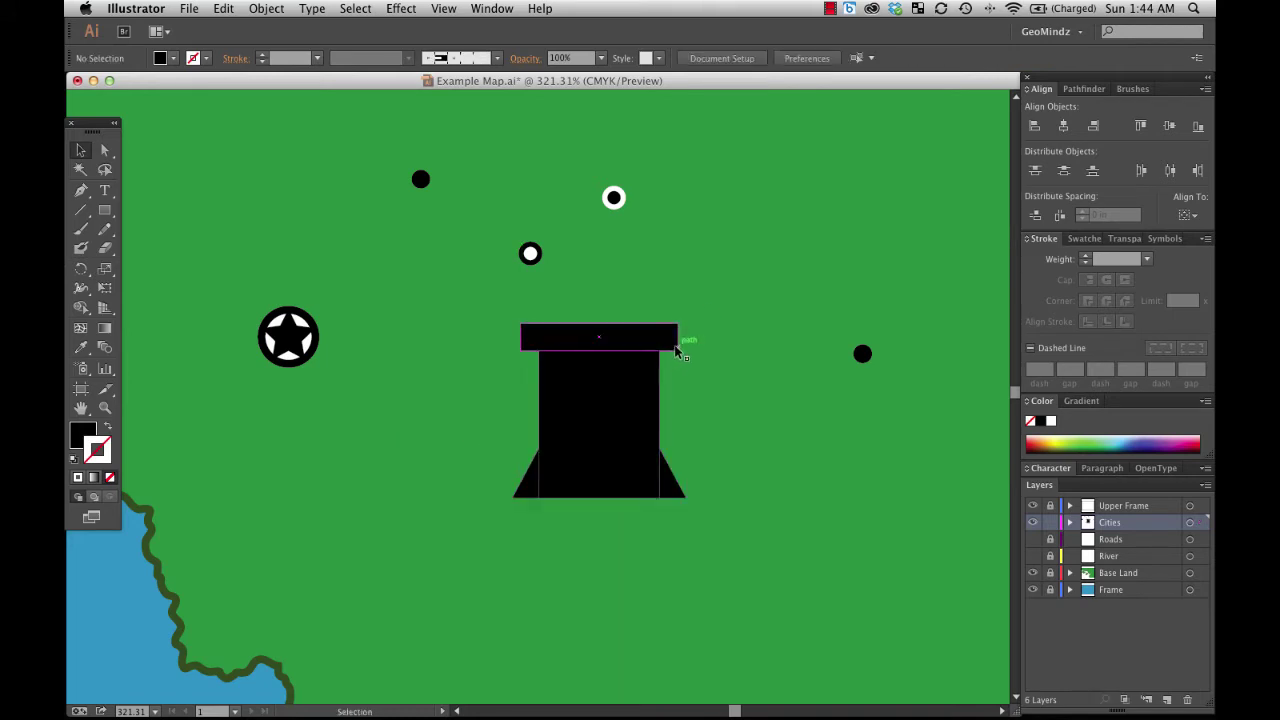
Draw a small triangular path in the corner under the top bar's left end.
click(81, 210)
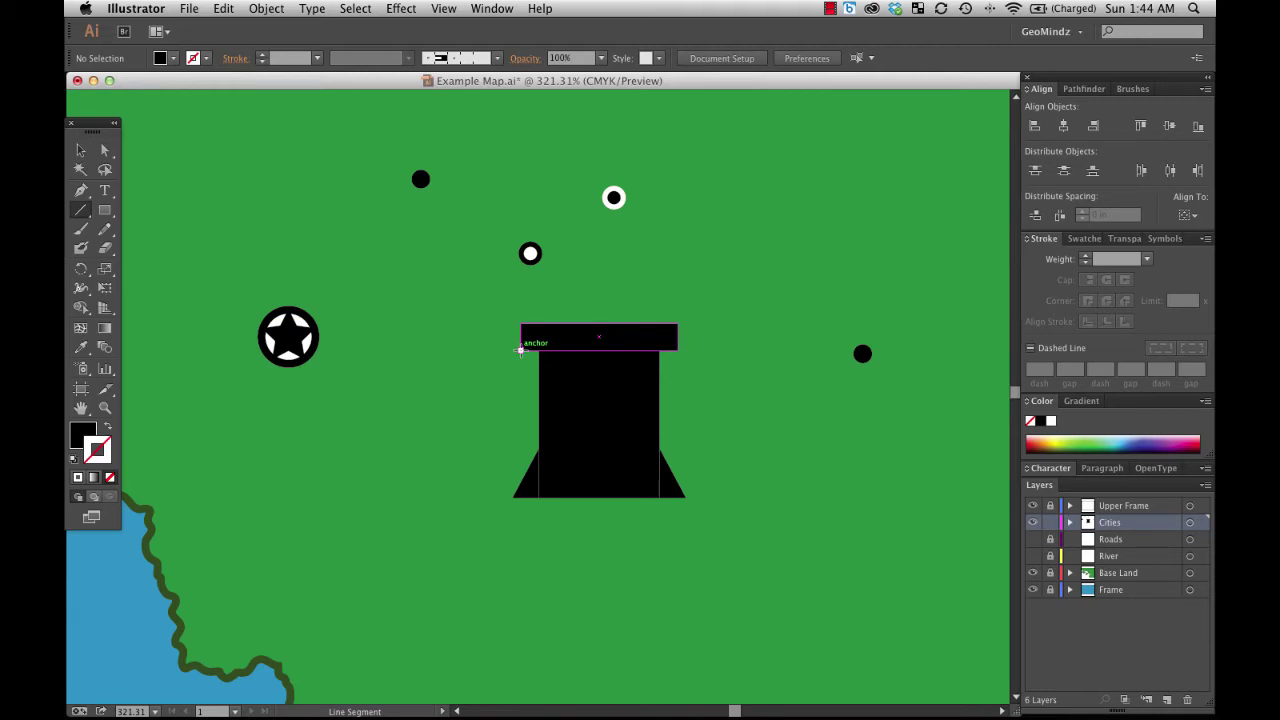
drag(520, 348, 540, 365)
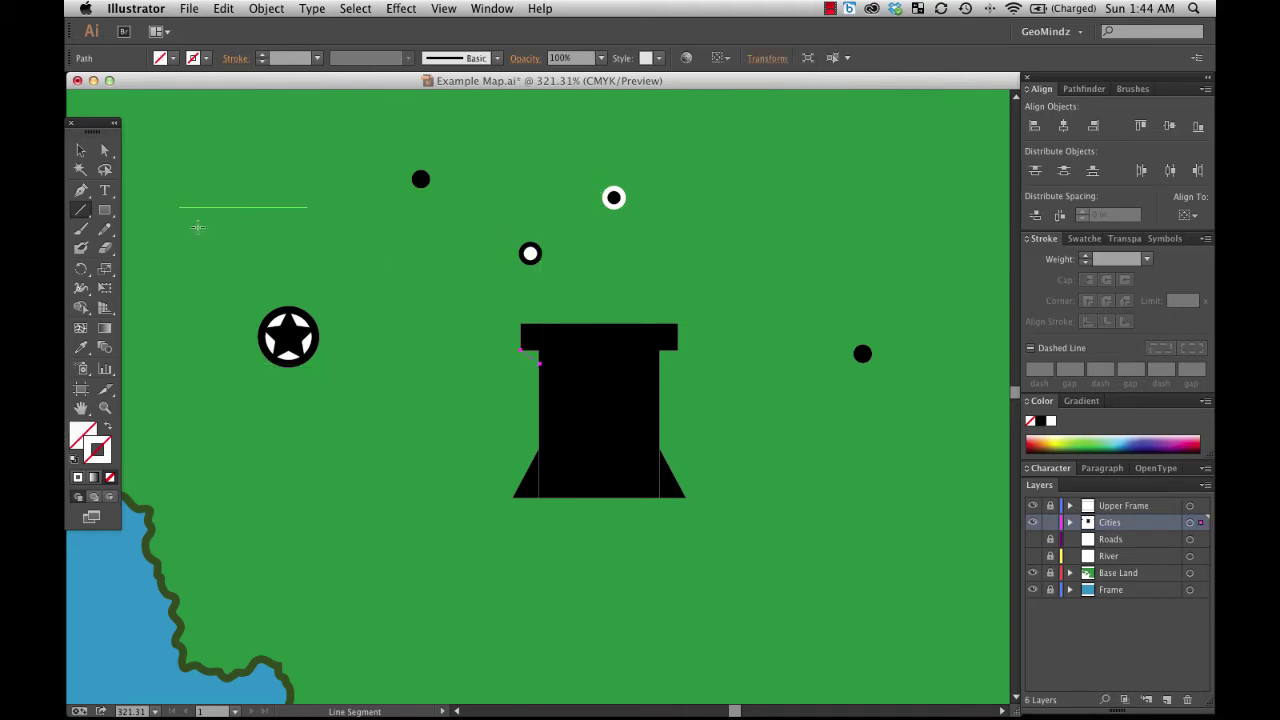
click(83, 192)
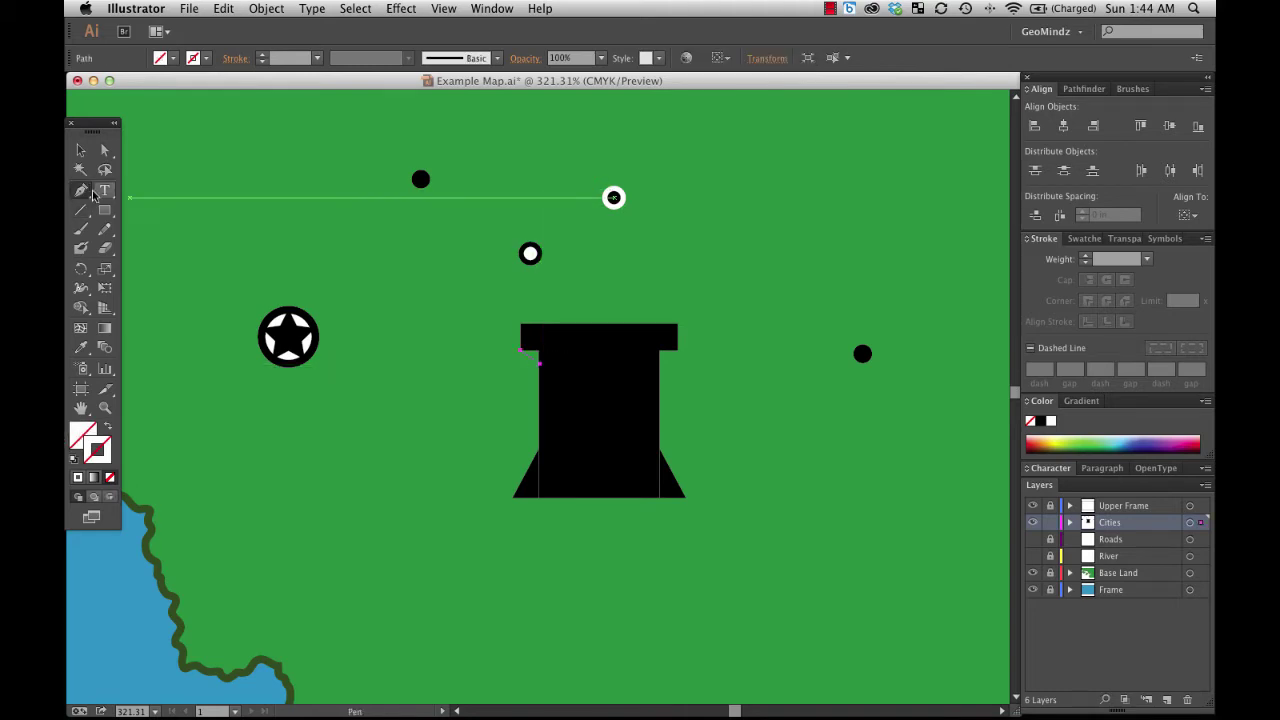
click(521, 352)
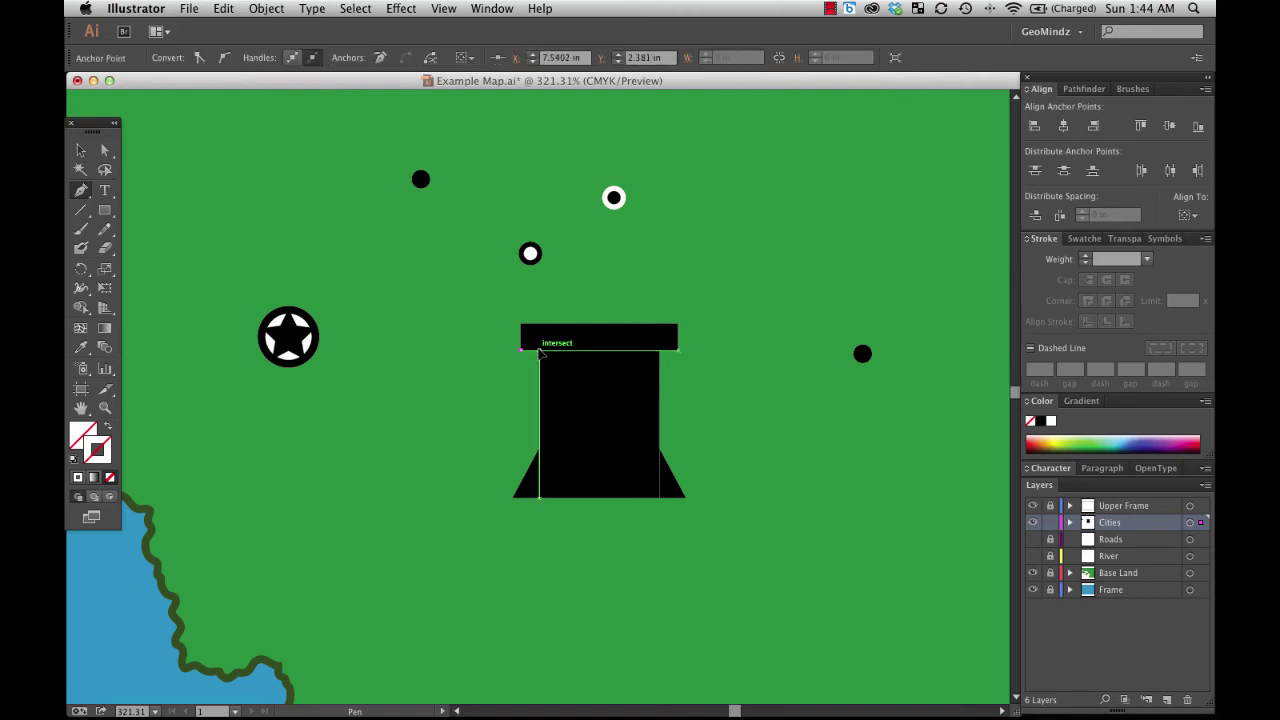
click(539, 350)
click(540, 363)
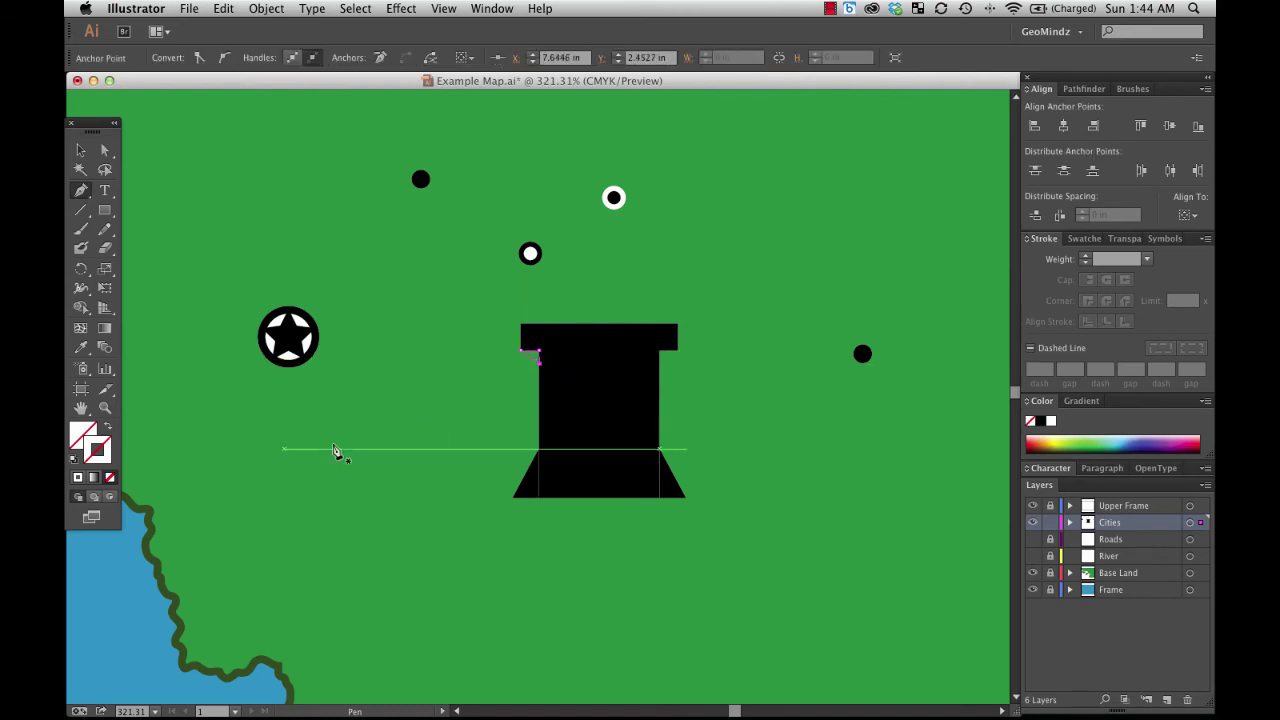
Fill the small triangle with the tower's black via Eyedropper and select it.
click(92, 455)
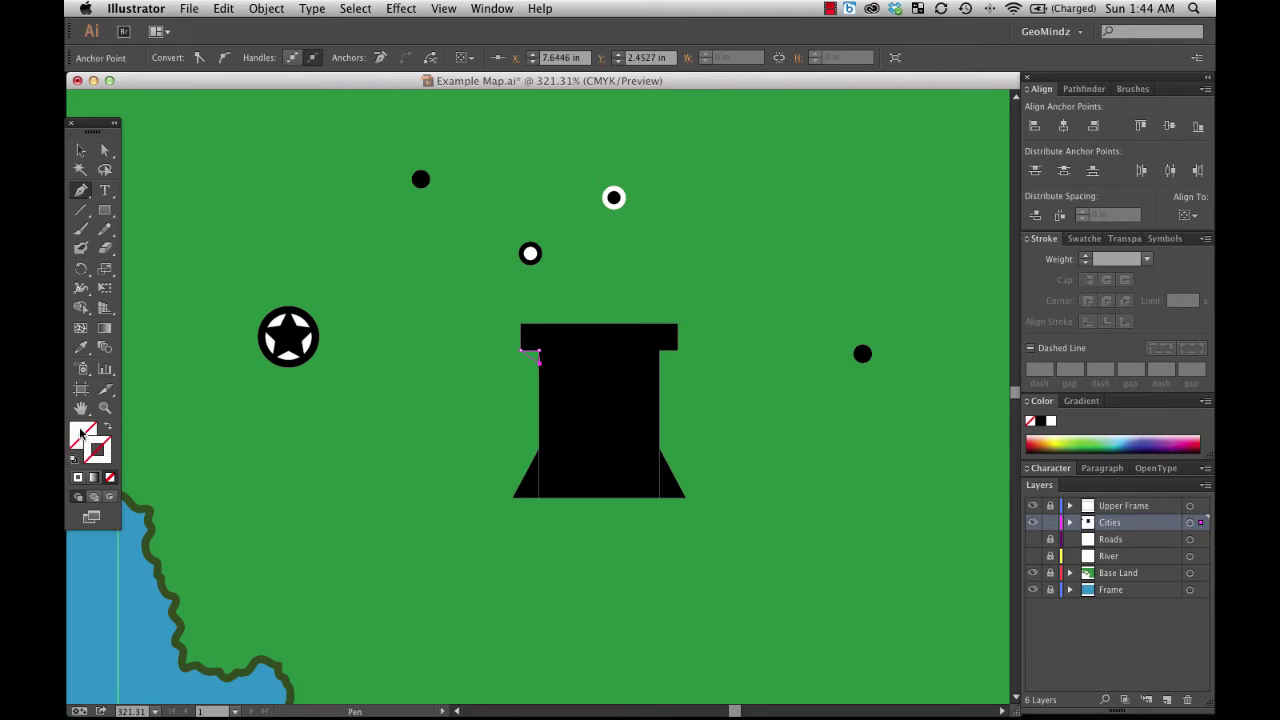
click(85, 352)
click(608, 430)
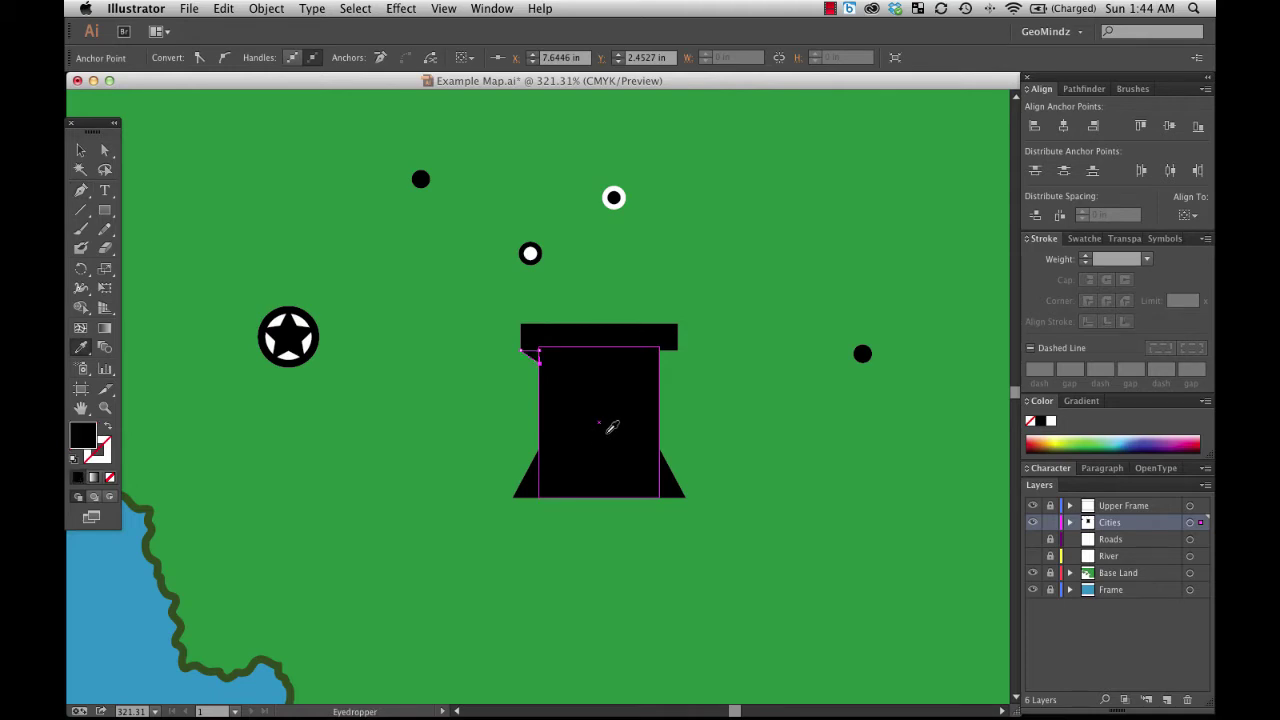
click(81, 150)
click(180, 185)
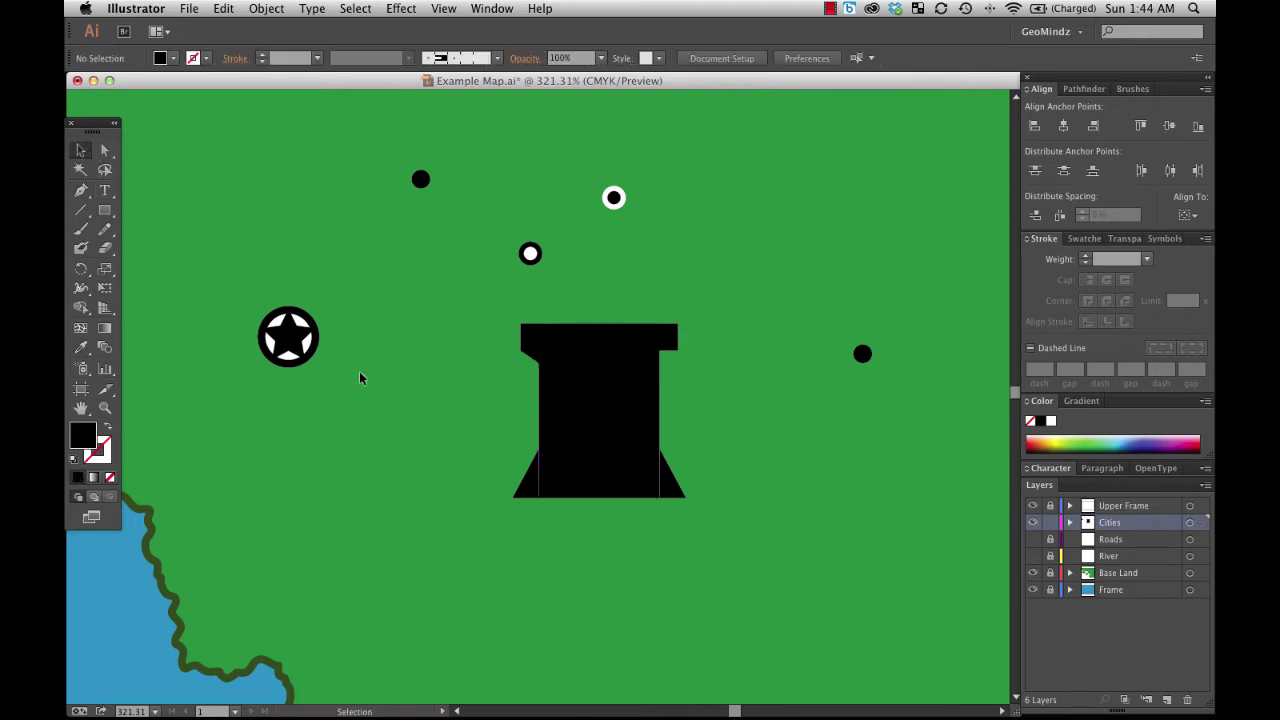
click(534, 358)
Paste a copy of the small triangle and reflect it vertically.
key(shift+Down)
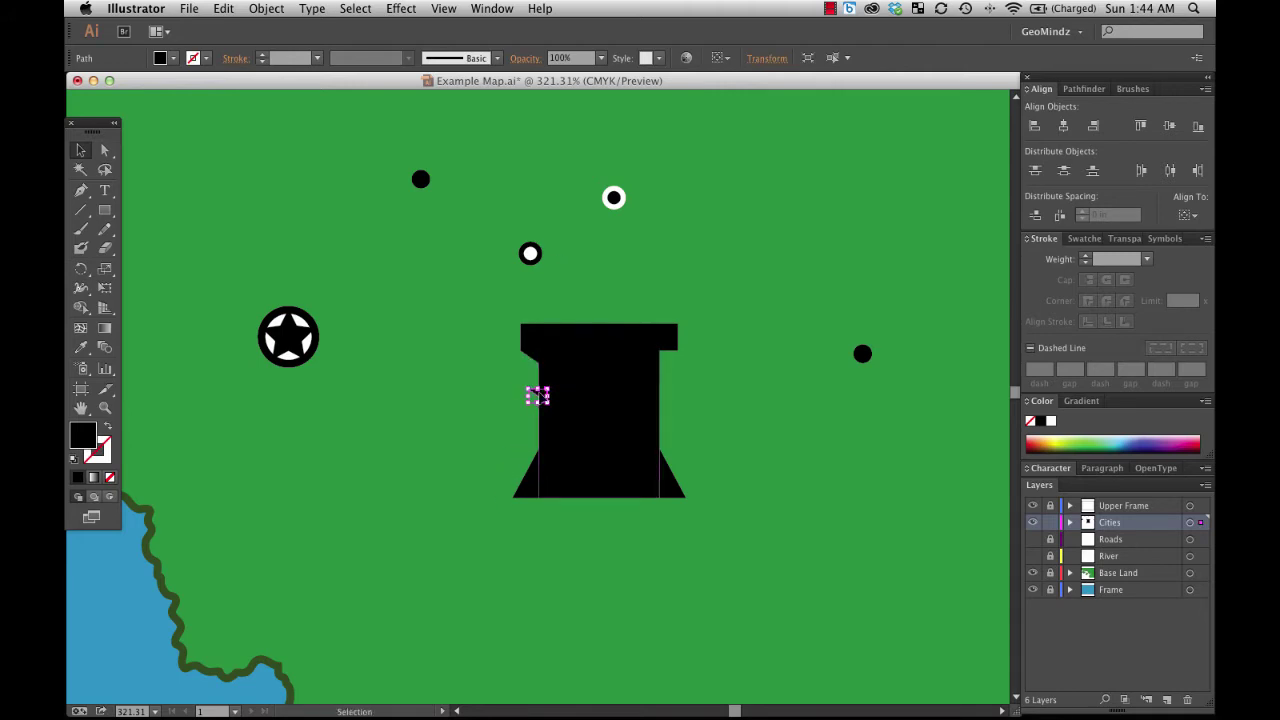
right_click(565, 396)
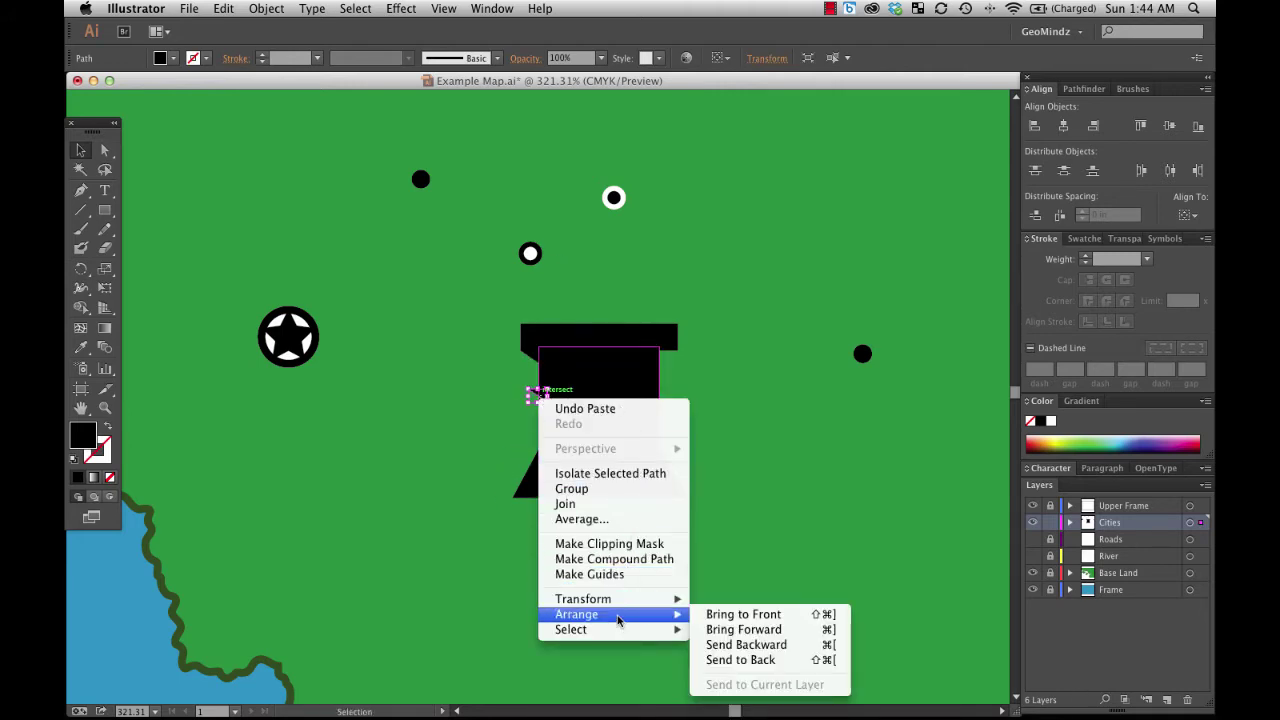
mouse_move(623, 605)
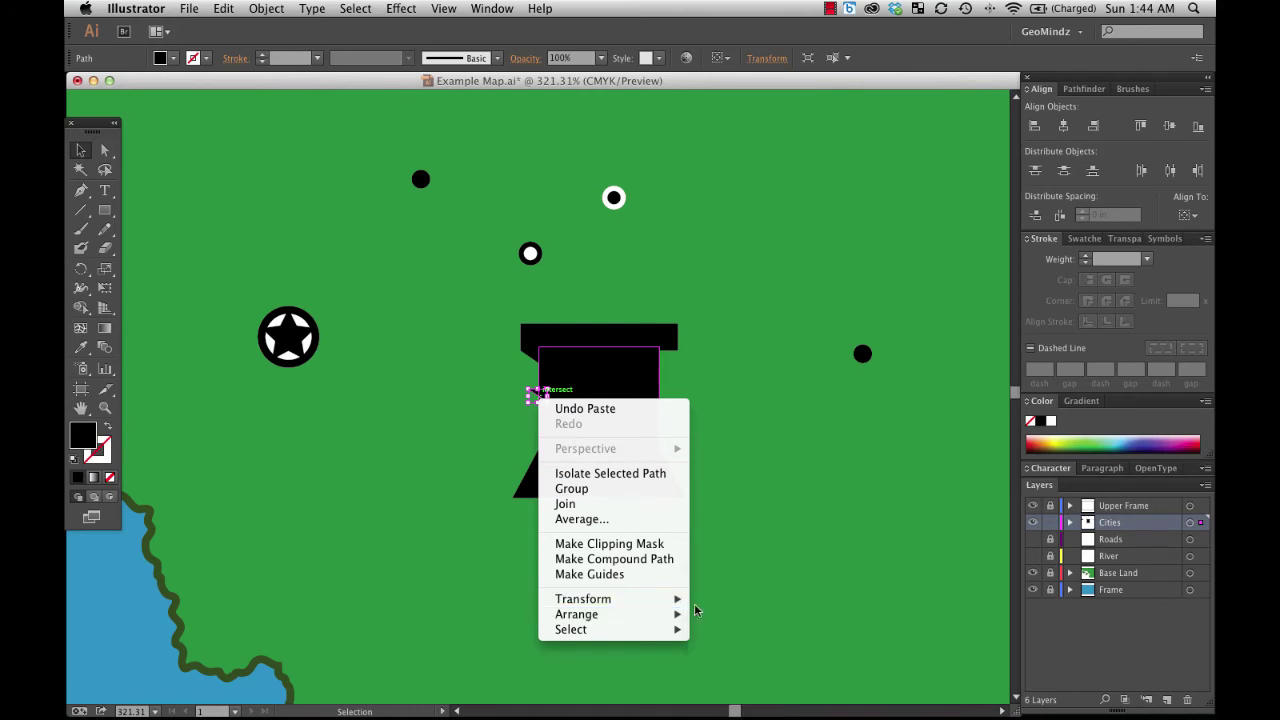
mouse_move(688, 600)
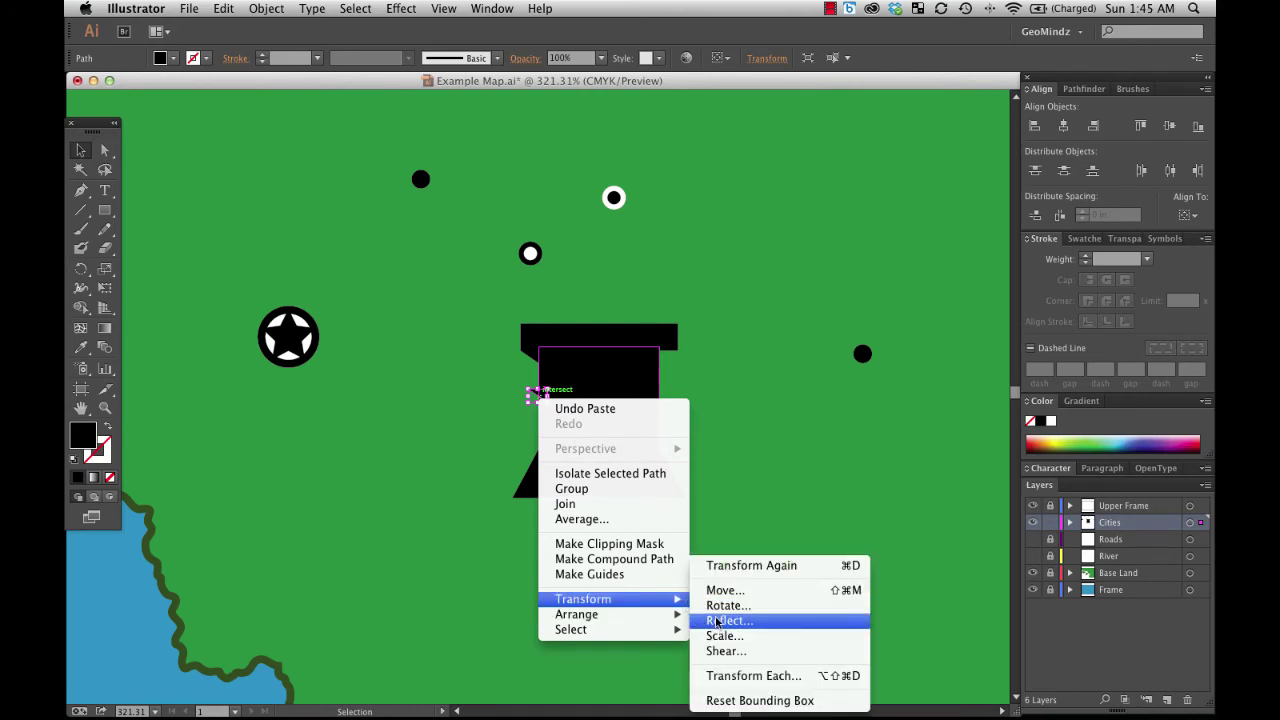
click(716, 621)
click(720, 468)
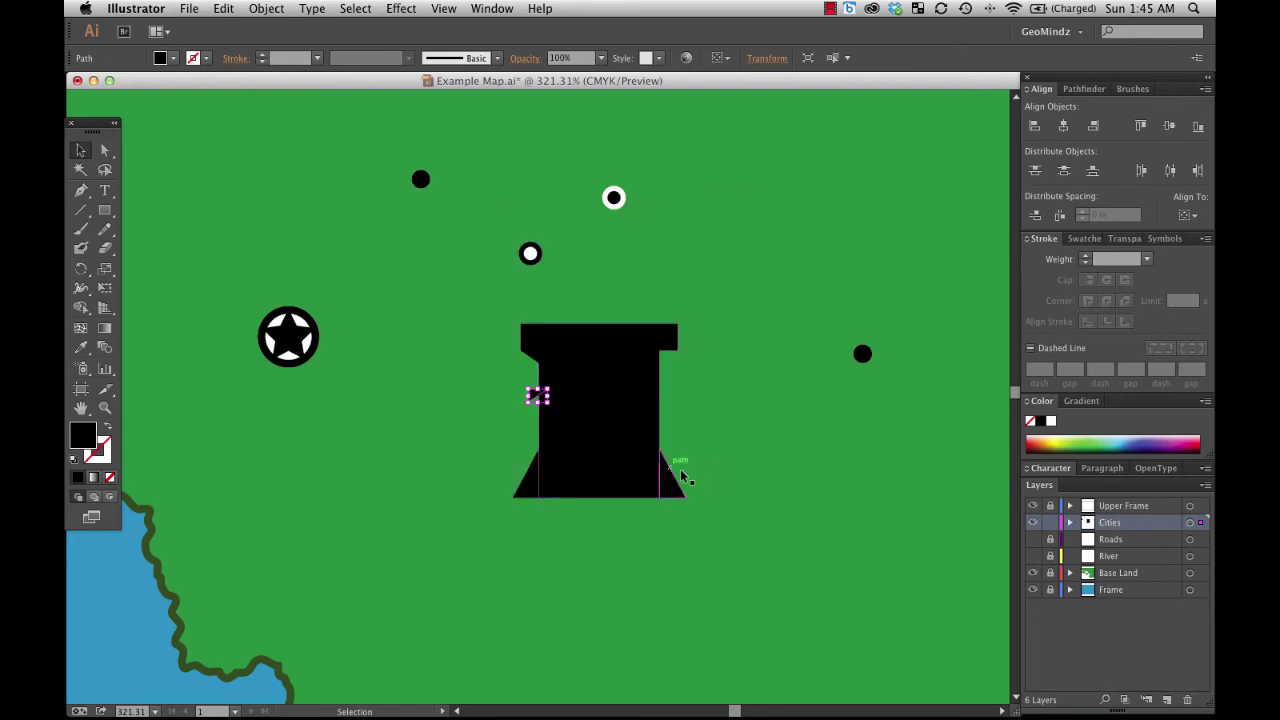
Move the mirrored triangle into the notch under the top bar's right end.
click(88, 152)
drag(540, 391, 660, 356)
click(699, 383)
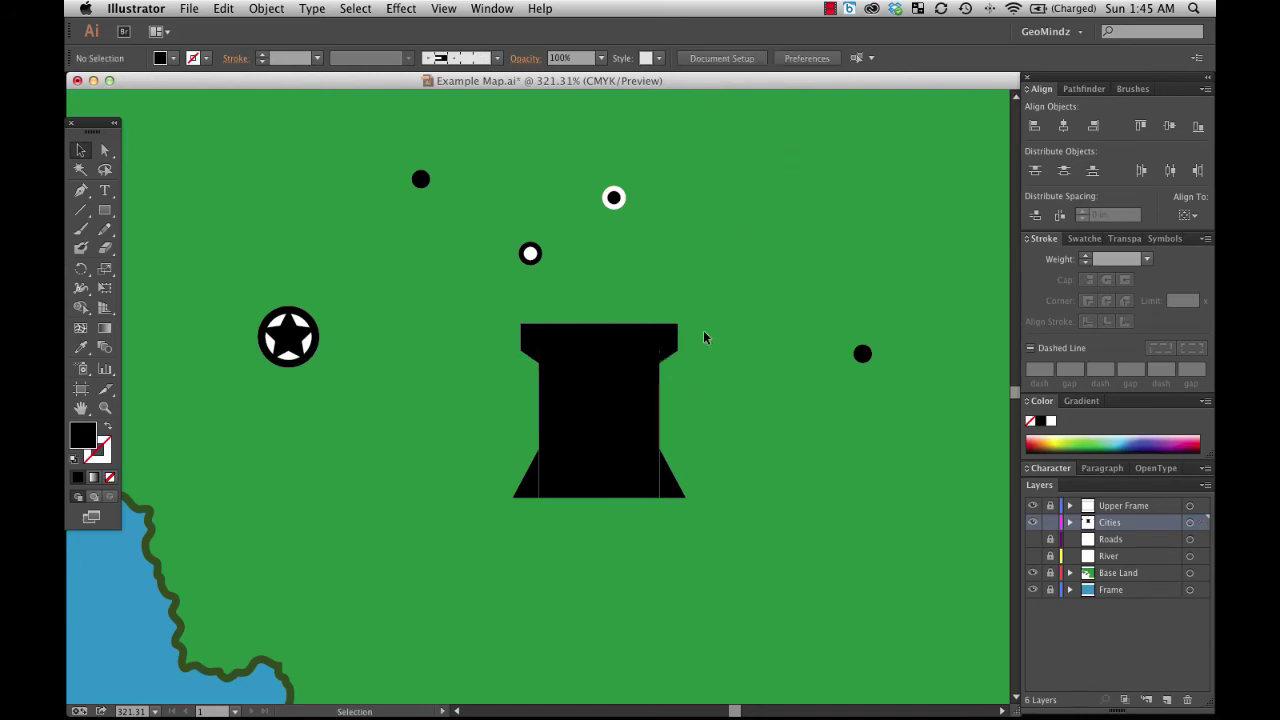
Ungroup the tower body so the base triangles can be moved individually.
click(528, 490)
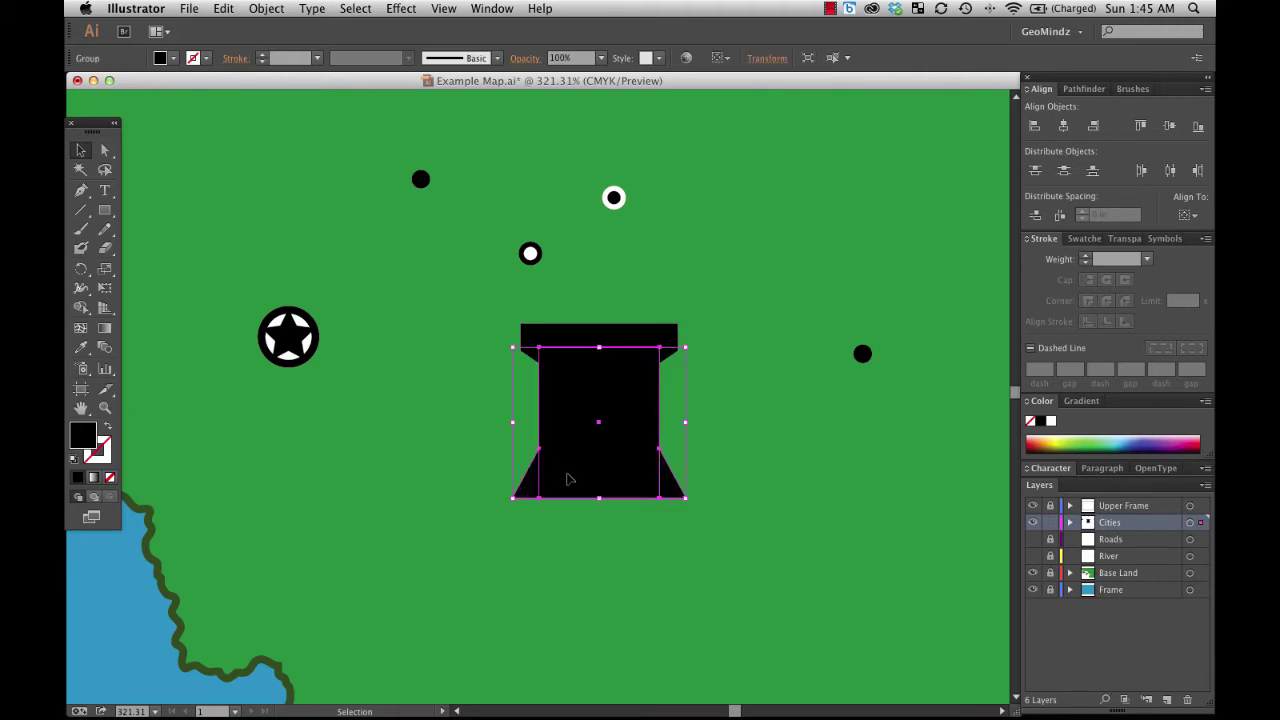
click(718, 418)
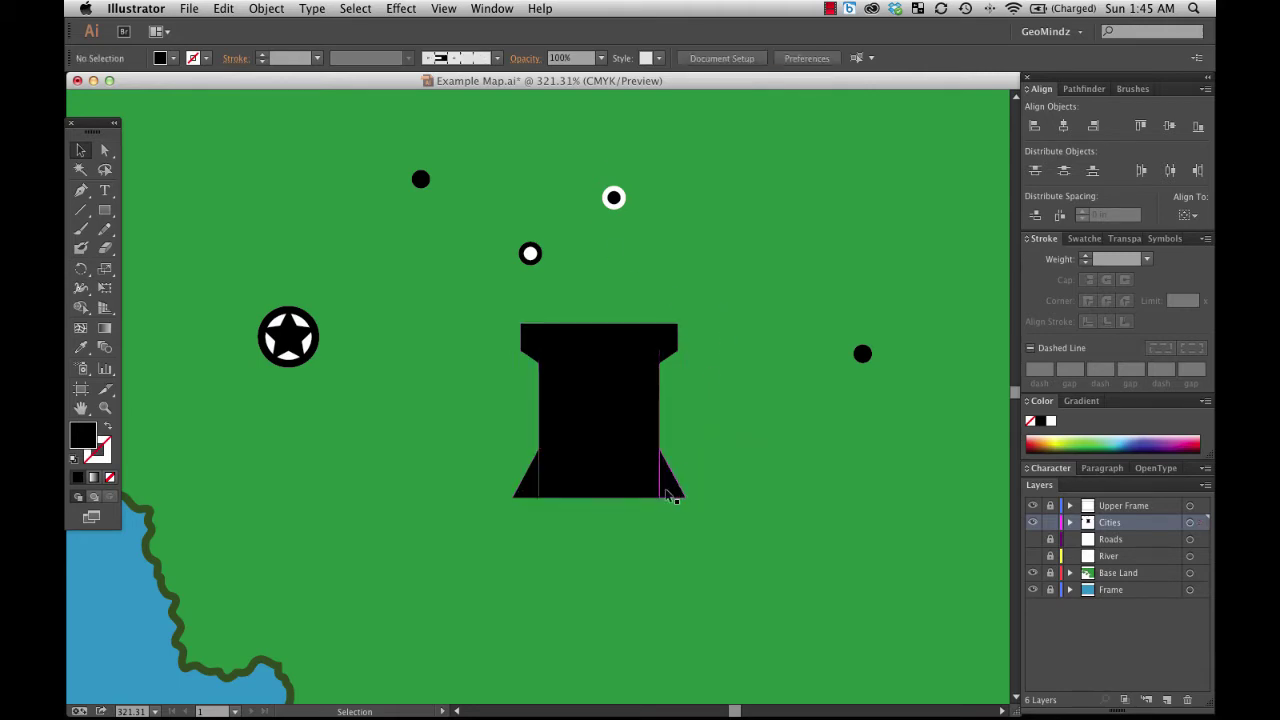
click(528, 497)
right_click(578, 453)
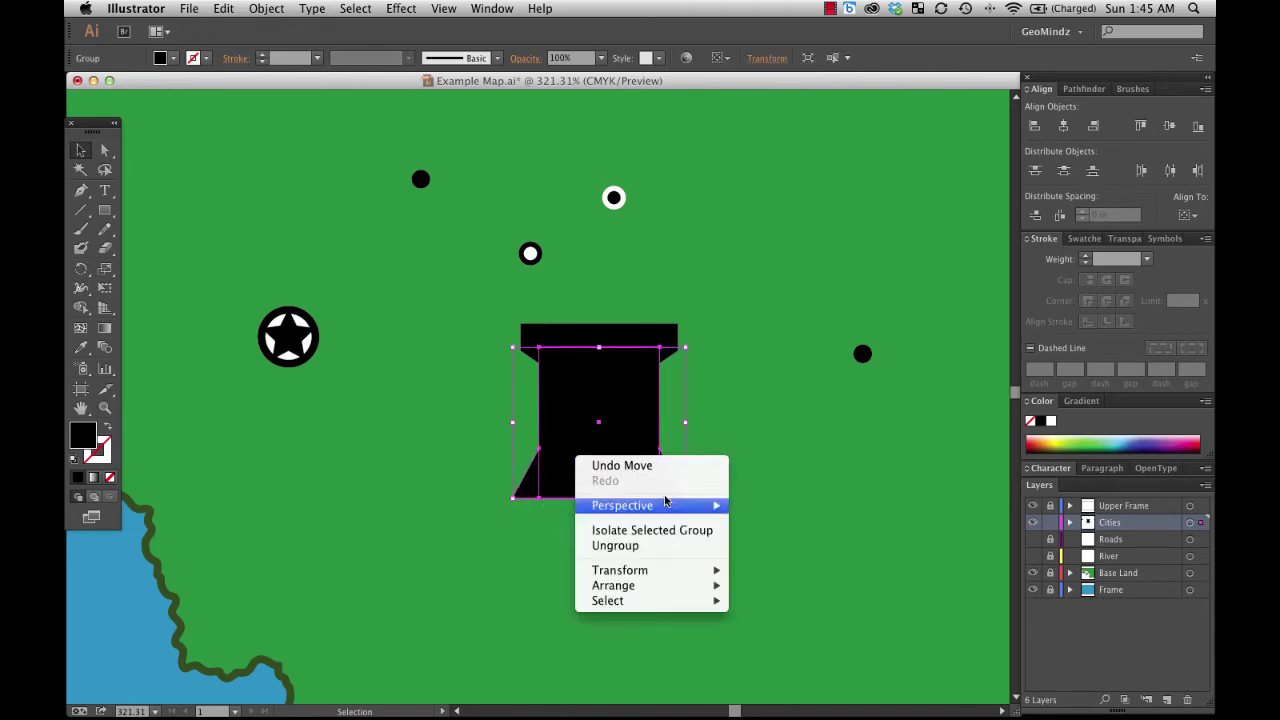
click(638, 546)
click(563, 576)
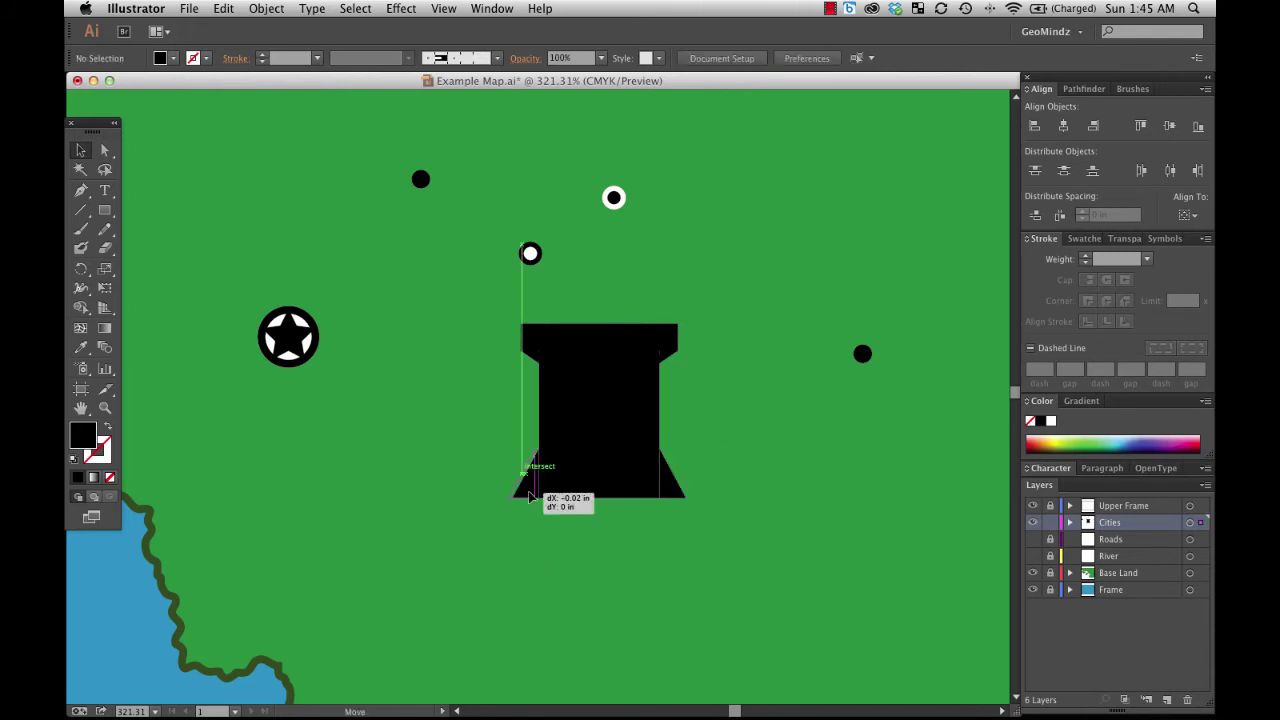
click(530, 493)
Nudge the left base triangle right and the right one left until both touch the body.
key(Right)
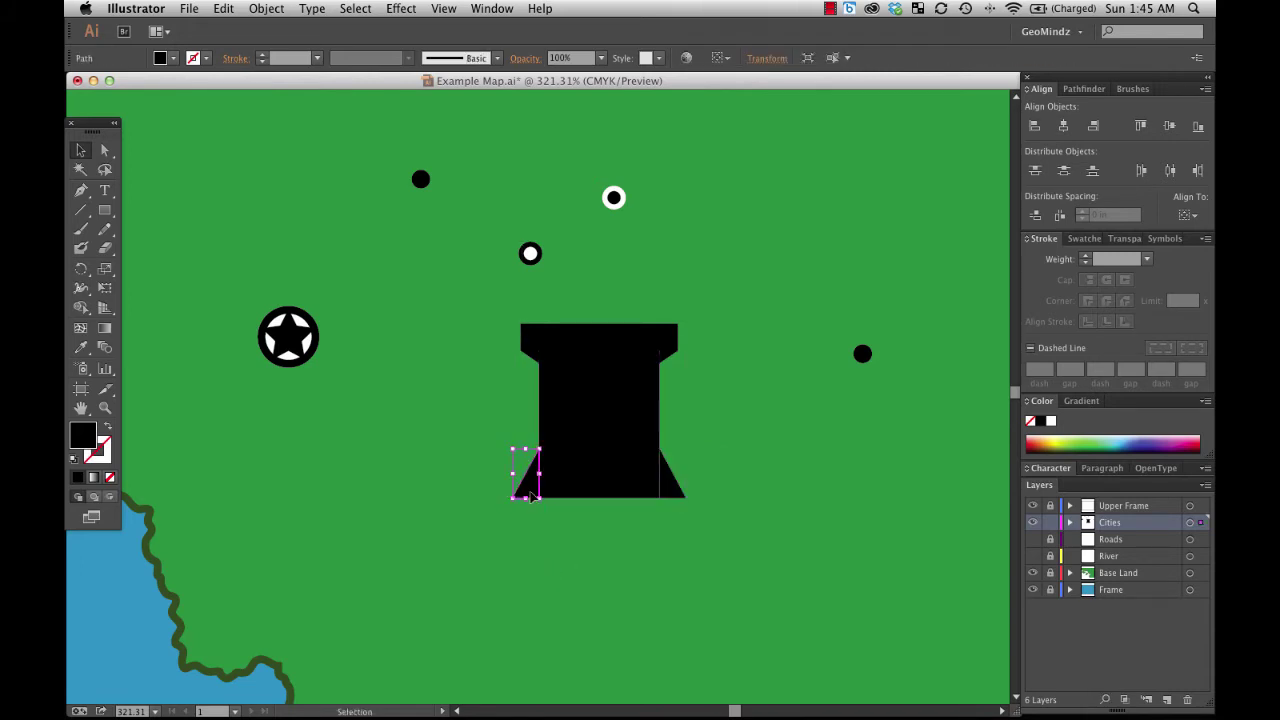
key(Right)
click(624, 569)
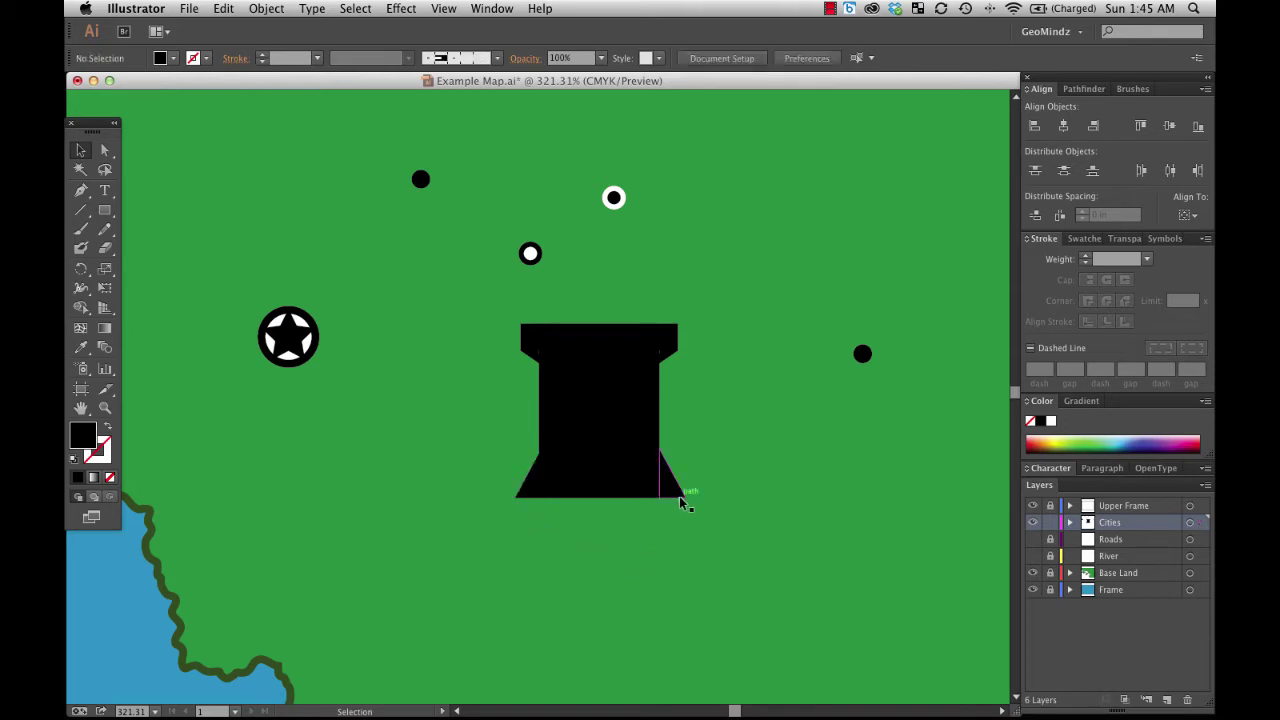
click(672, 494)
key(Left)
click(727, 446)
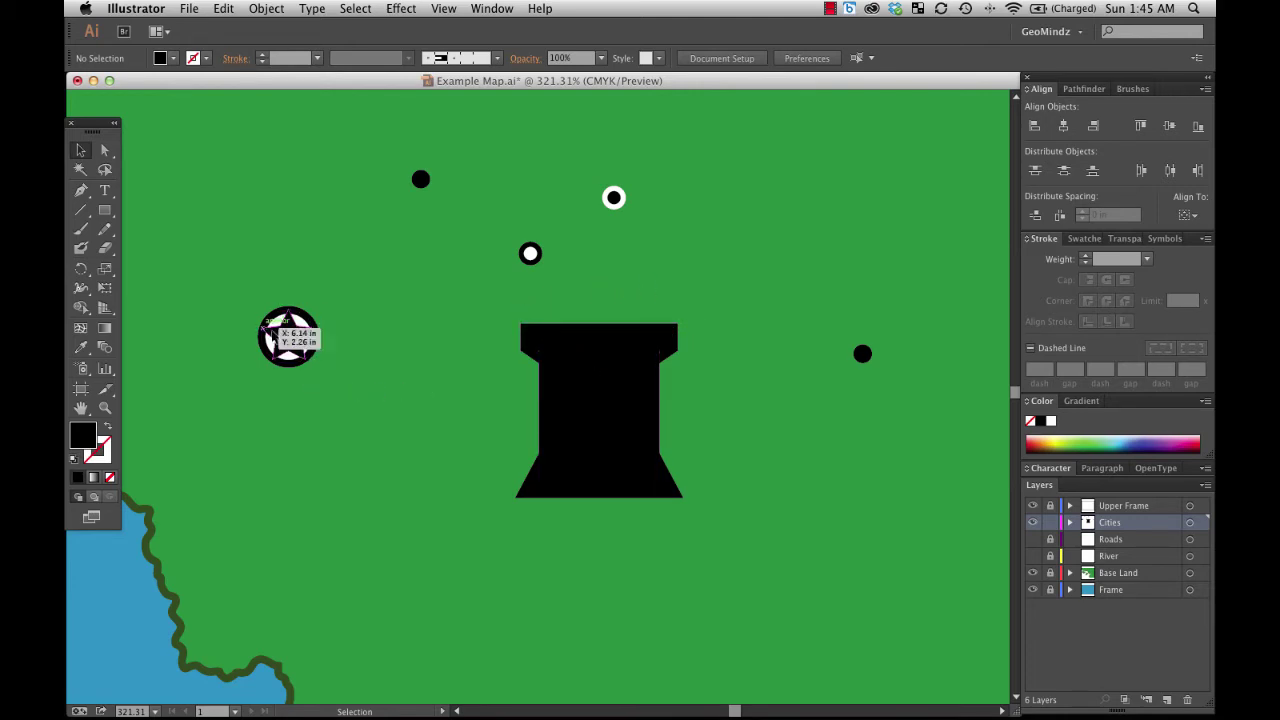
Draw a small merlon rectangle above the tower's top-left corner and place a copy at the top right.
click(109, 214)
drag(520, 297, 540, 328)
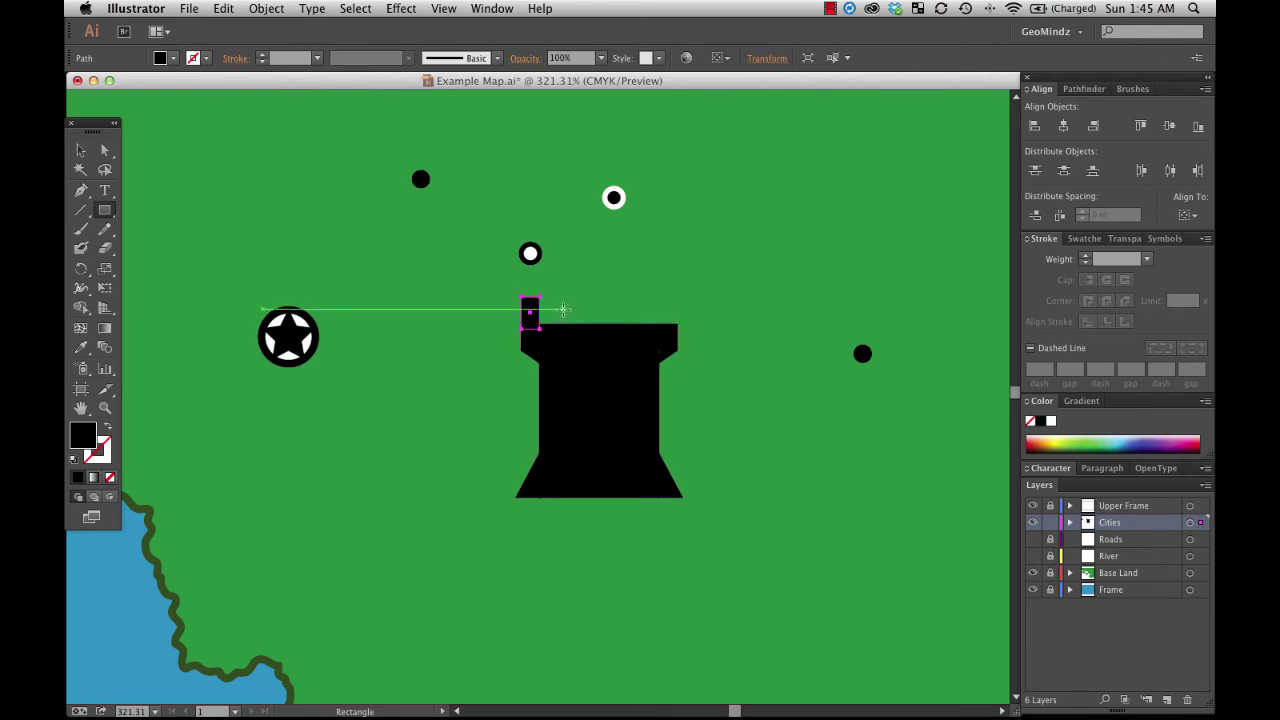
key(v)
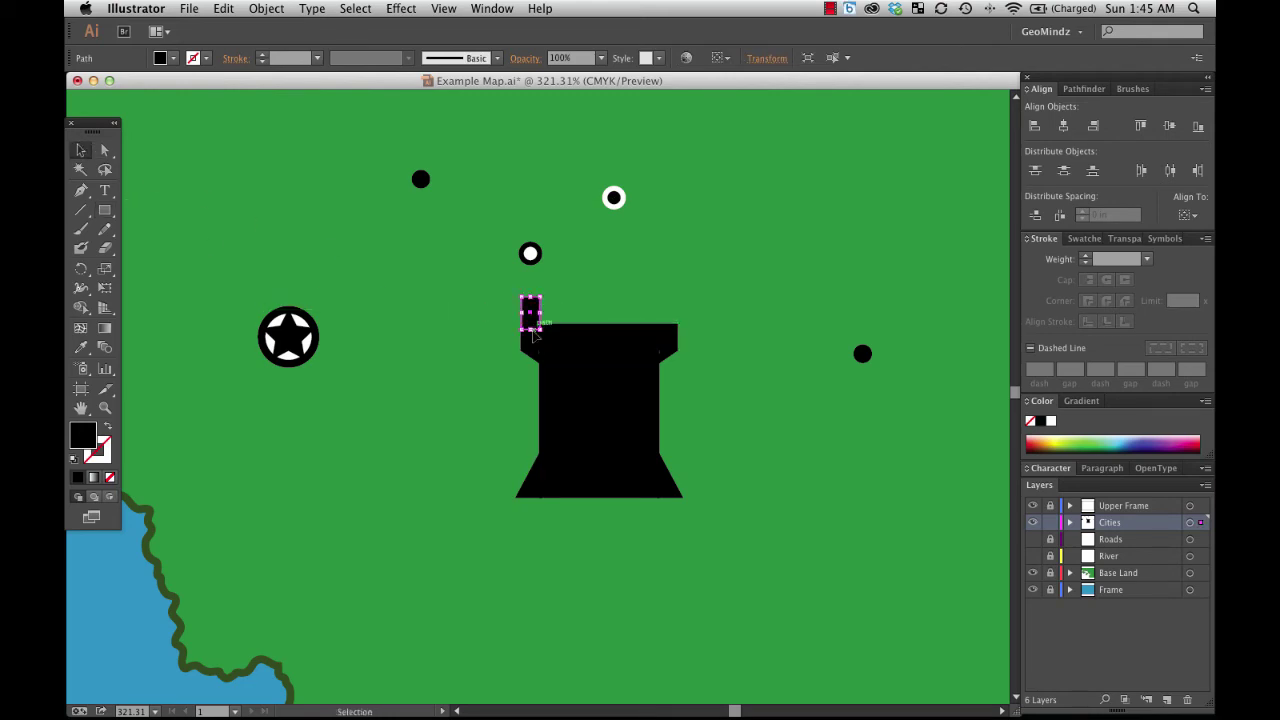
key(super+c)
key(super+v)
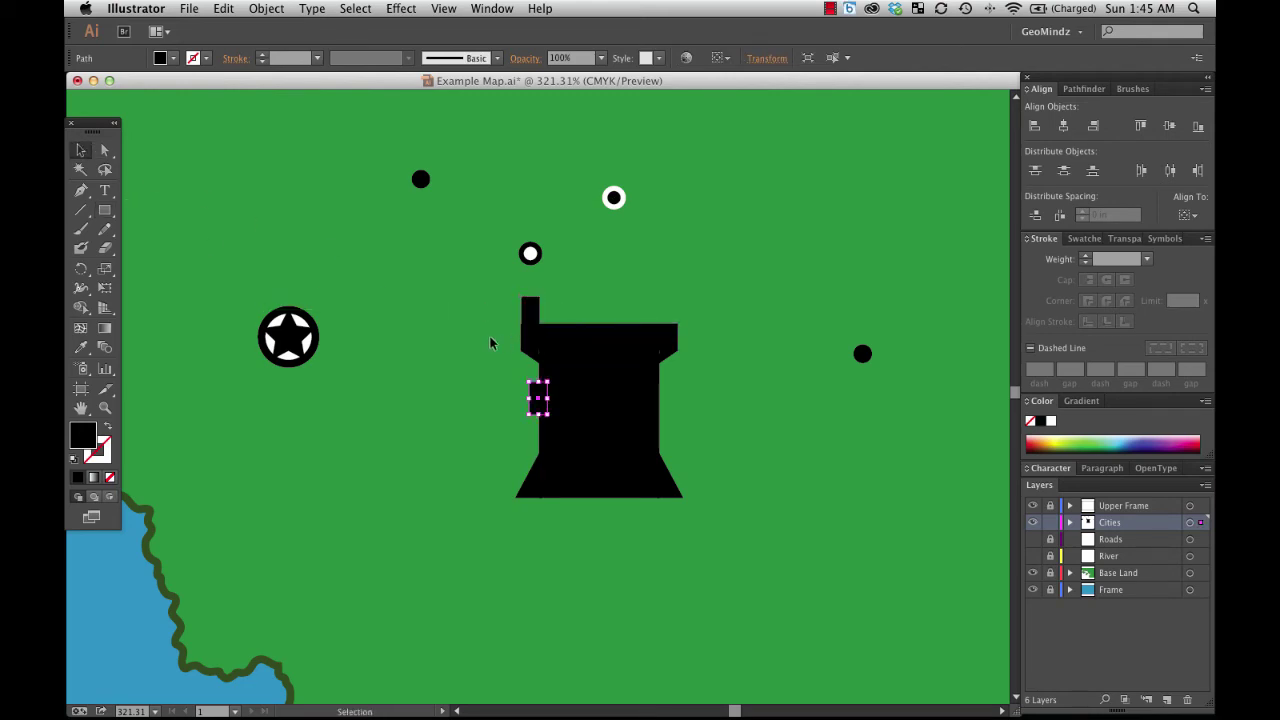
click(84, 153)
drag(538, 397, 723, 318)
click(700, 318)
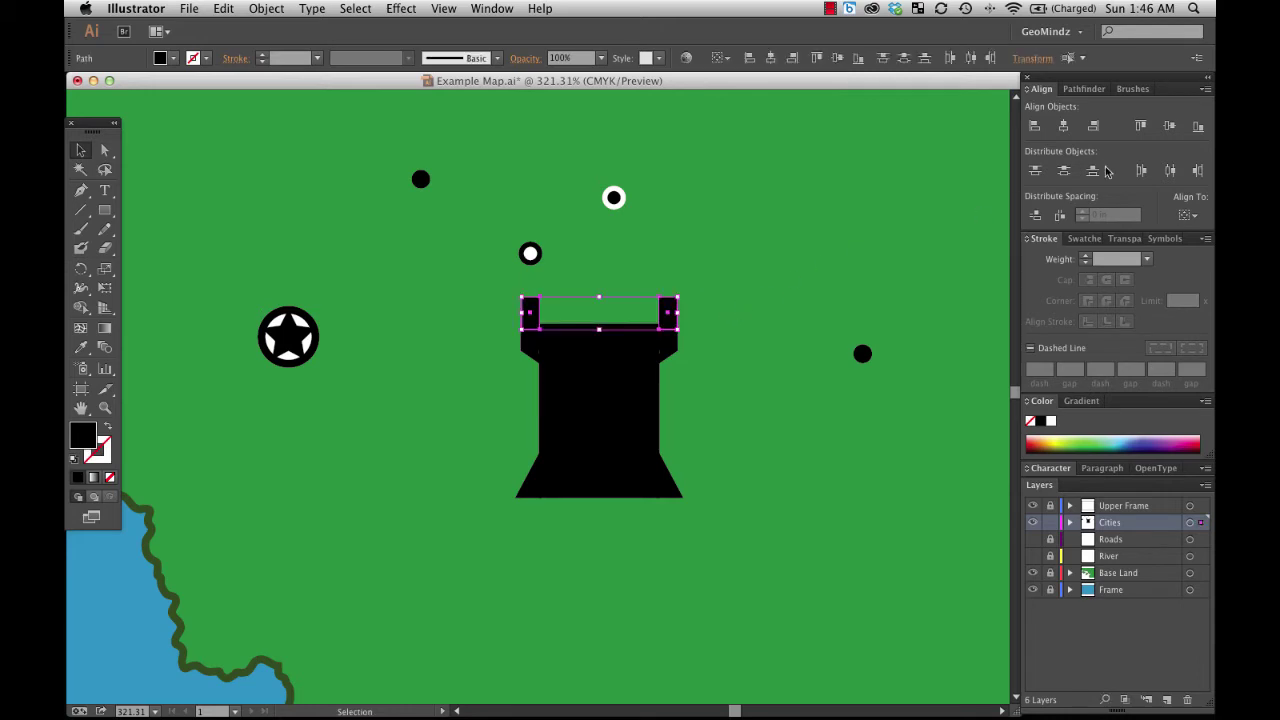
Move further merlon copies into the gaps between the outer merlons along the tower top.
click(851, 268)
click(530, 318)
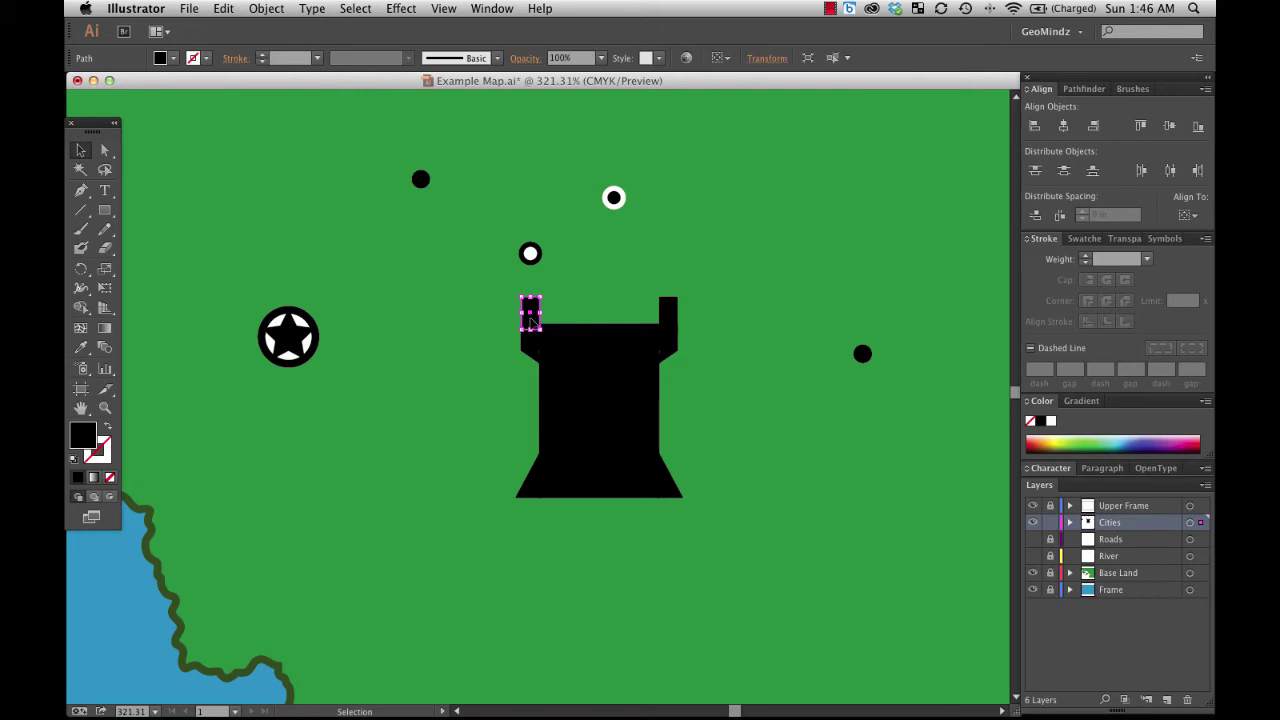
click(786, 257)
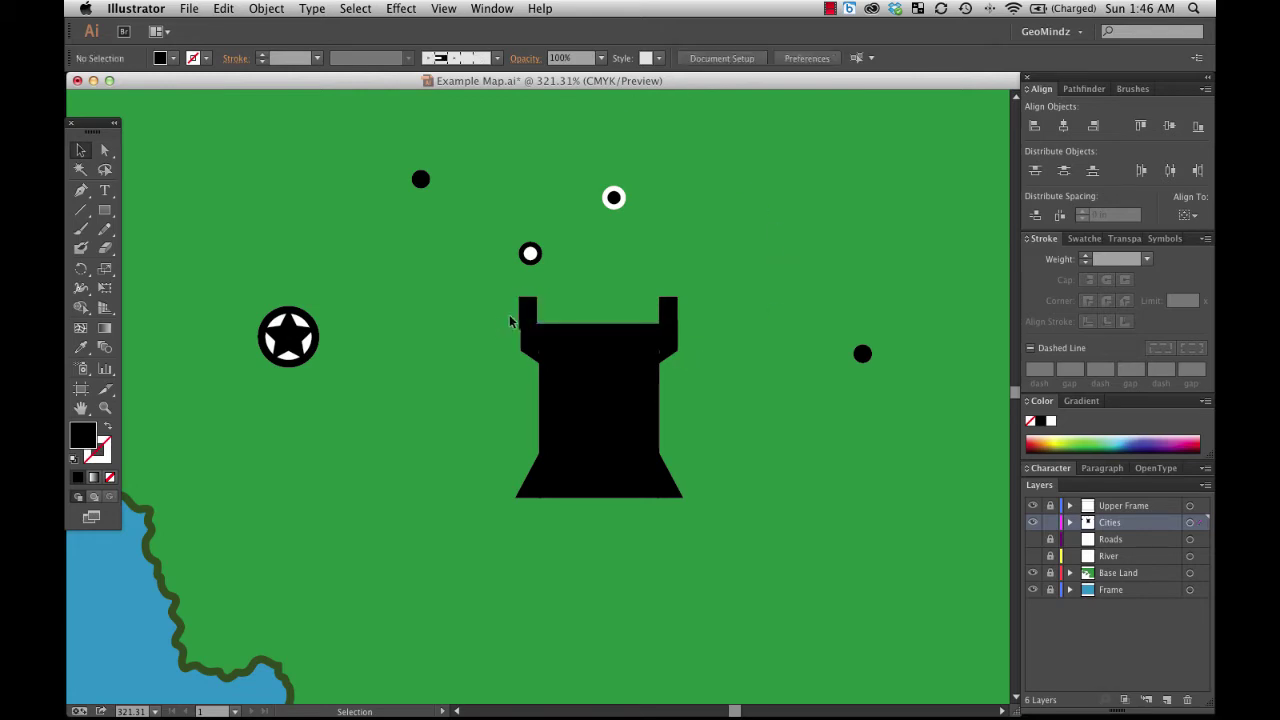
mouse_move(541, 320)
mouse_down()
mouse_move(526, 309)
mouse_move(539, 402)
mouse_move(563, 313)
mouse_move(564, 324)
mouse_up()
key(super+z)
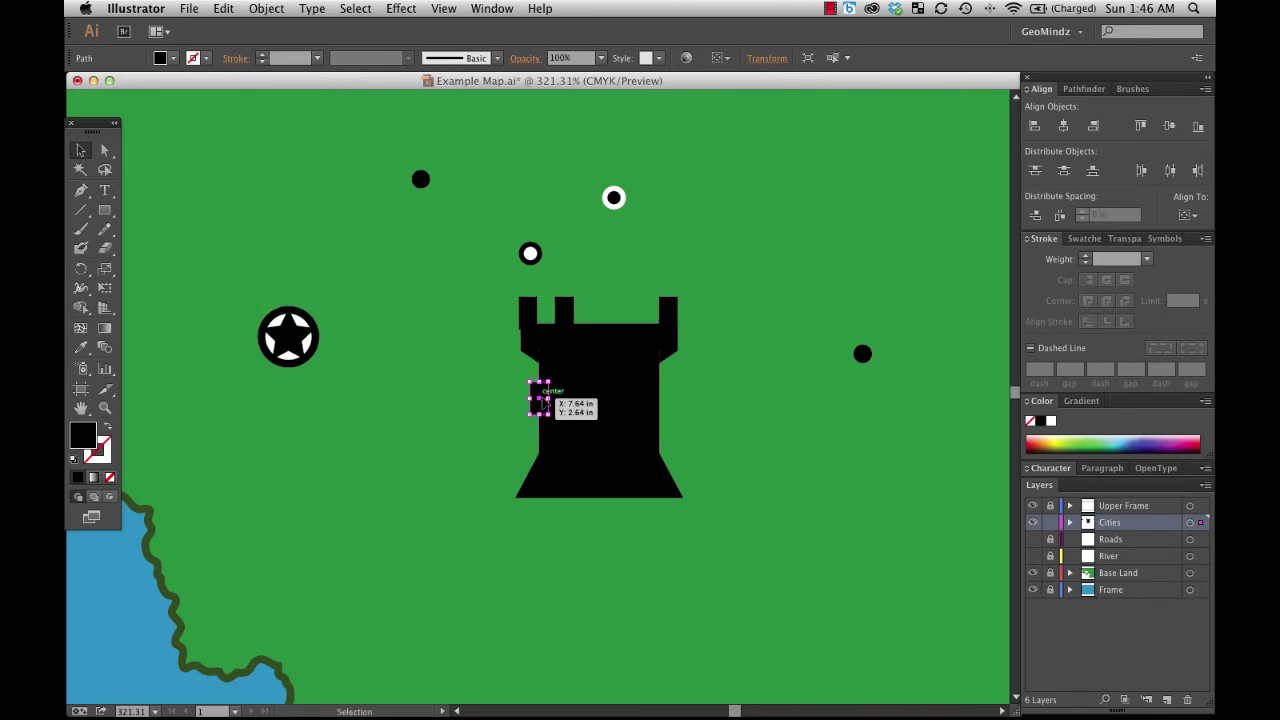
drag(540, 405, 603, 318)
key(super+z)
drag(543, 405, 641, 318)
click(751, 302)
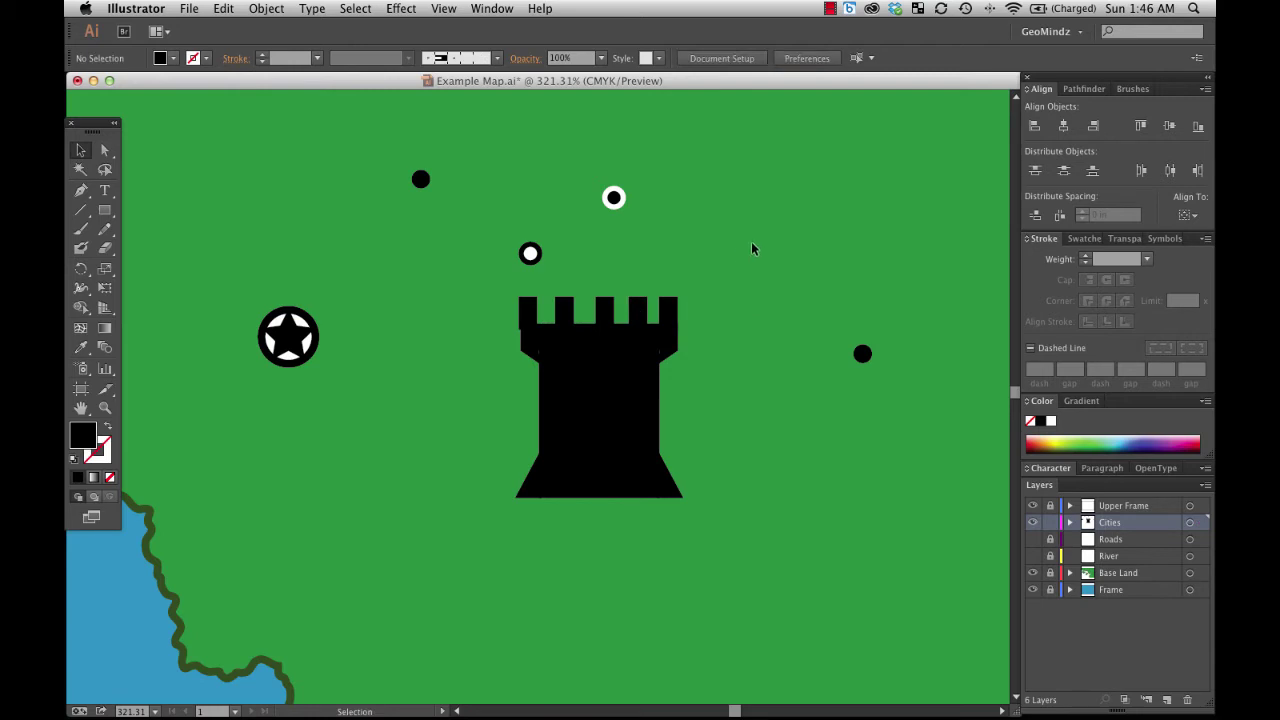
Zoom in on the tower top and nudge the left corner triangle and top-left merlon into line with the bar.
click(105, 407)
drag(430, 242, 752, 428)
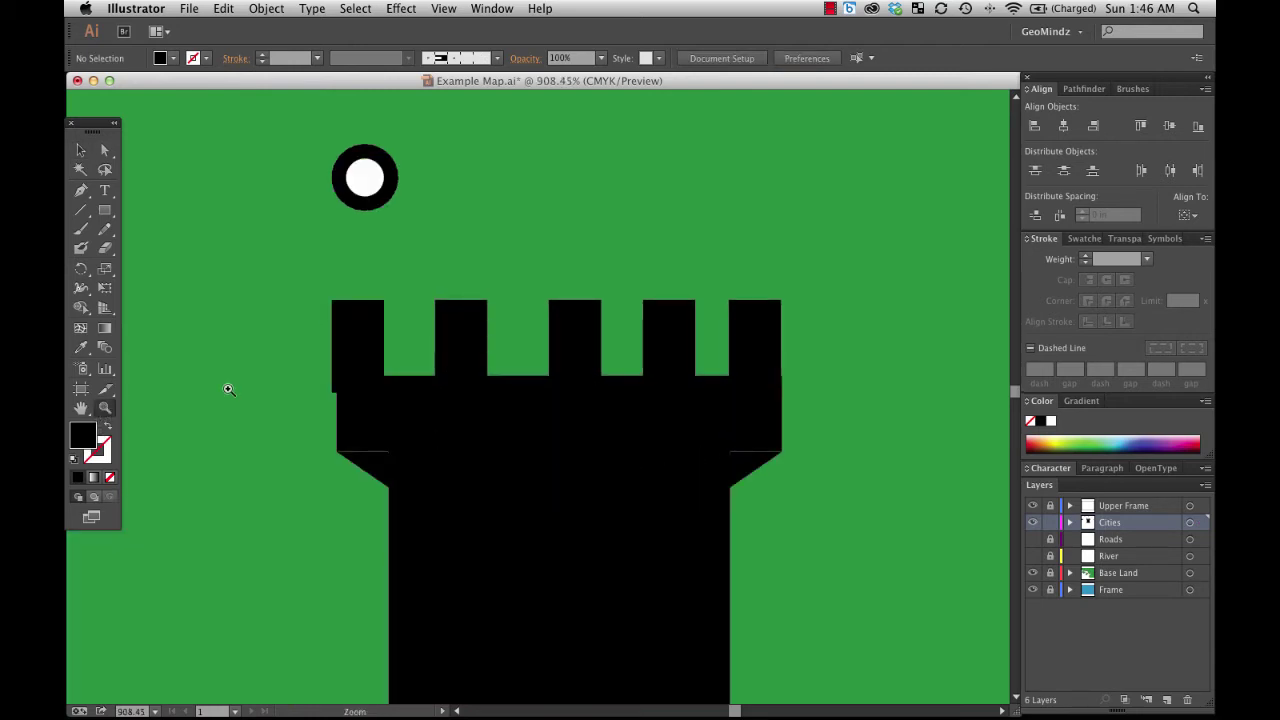
click(82, 150)
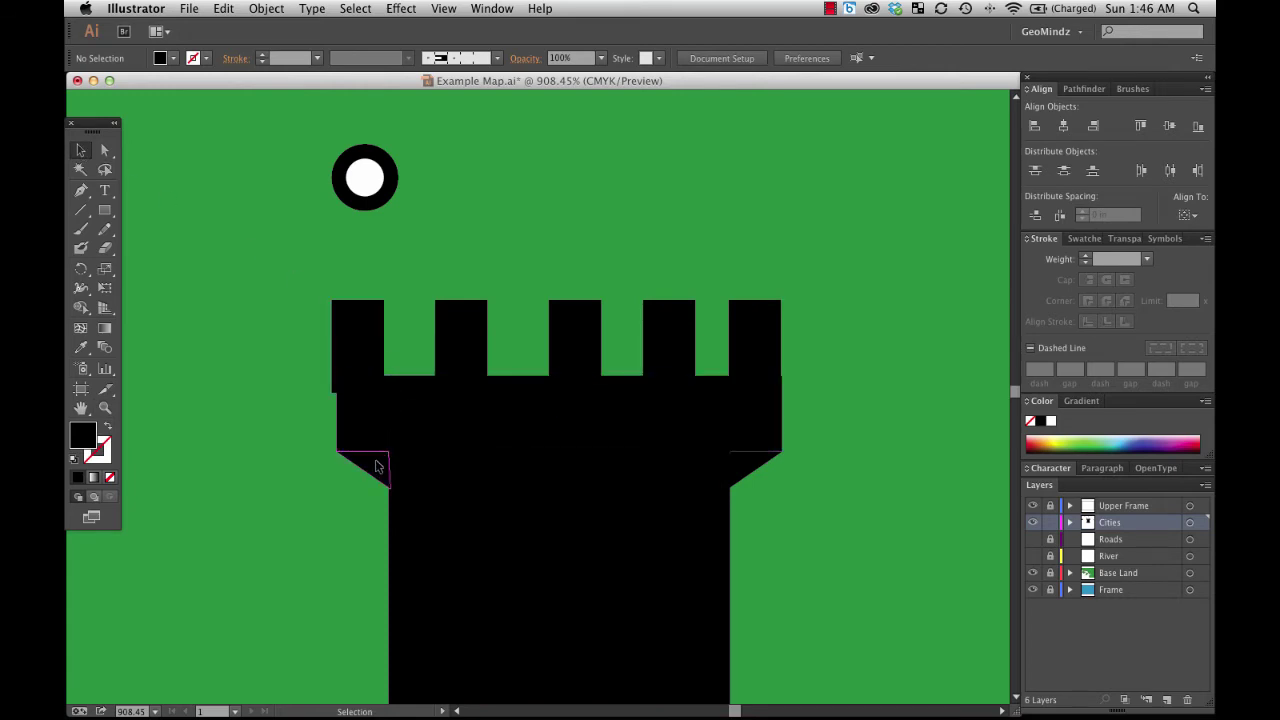
drag(375, 466, 337, 466)
click(337, 466)
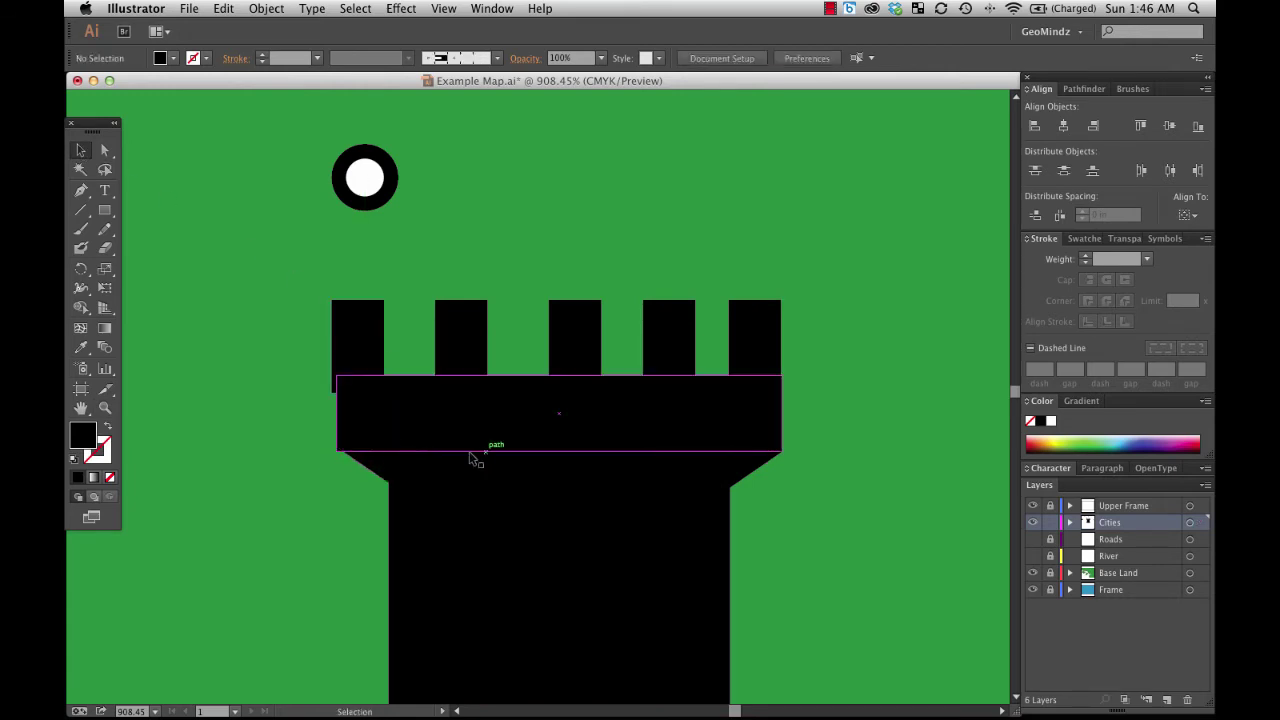
click(380, 466)
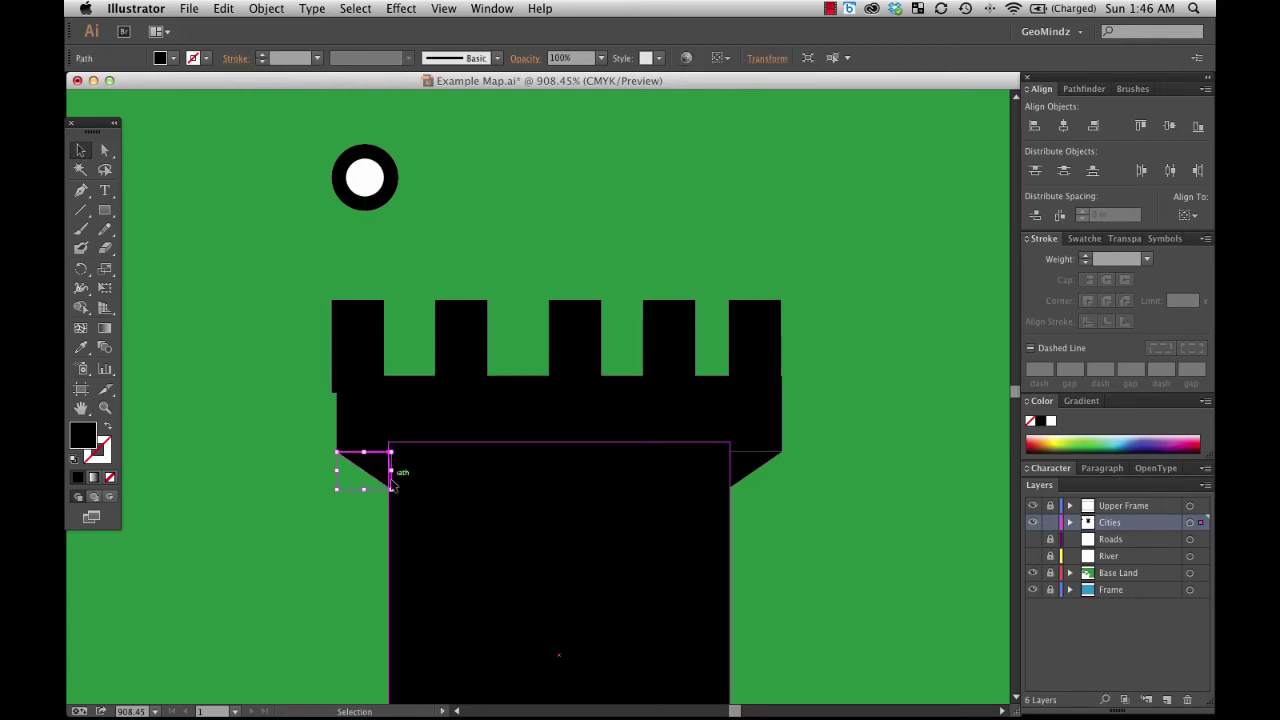
click(334, 535)
click(382, 472)
click(333, 425)
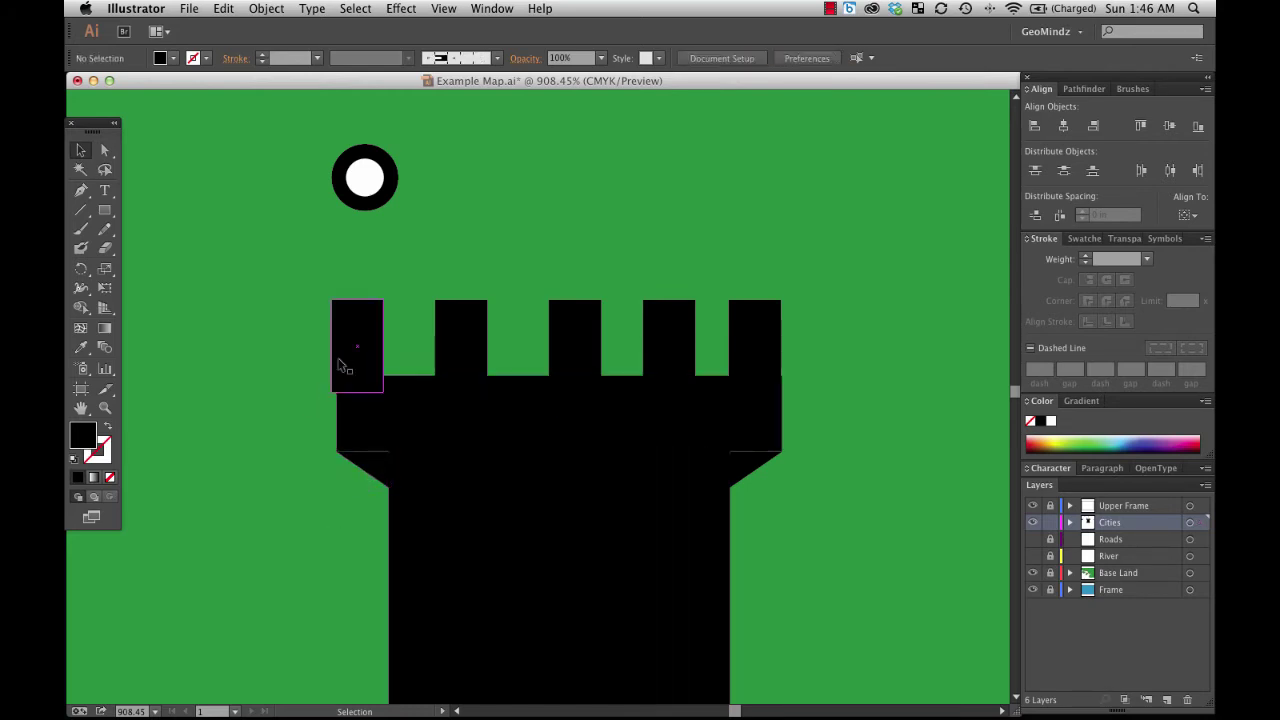
drag(349, 357, 355, 357)
click(336, 368)
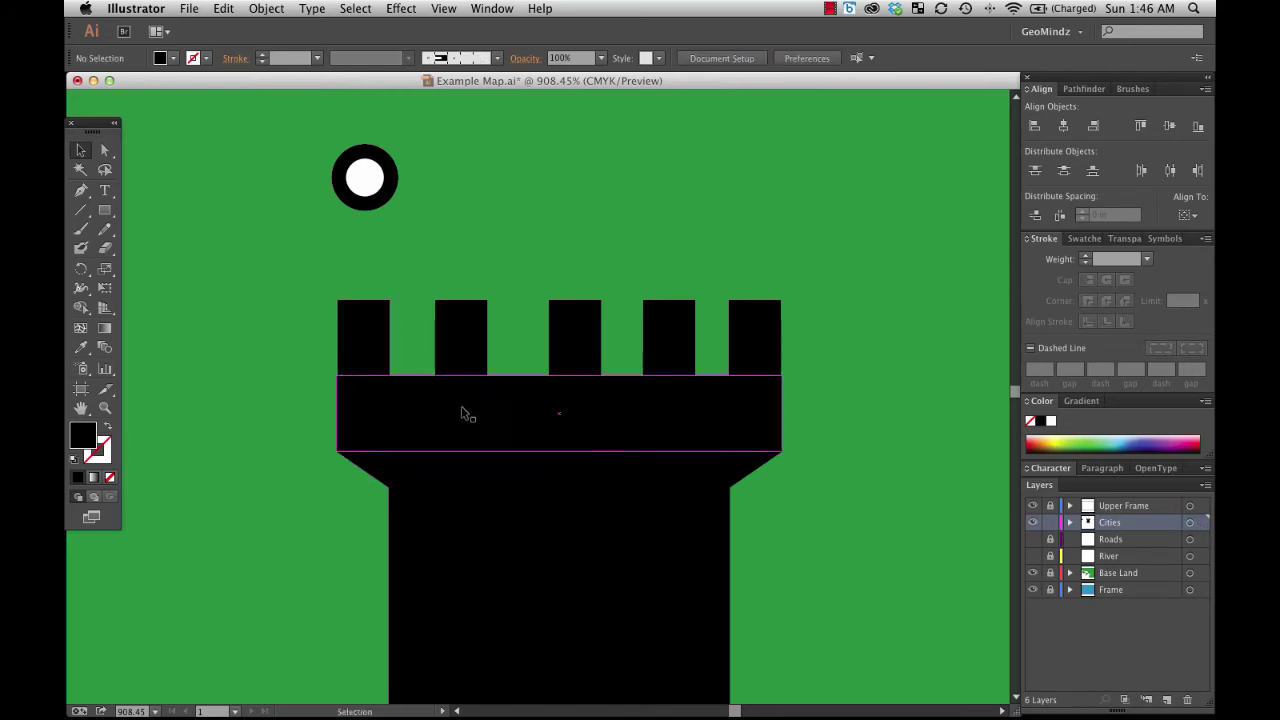
Align the outer merlons with the bar's edges and distribute all five merlons evenly by their centres.
click(366, 423)
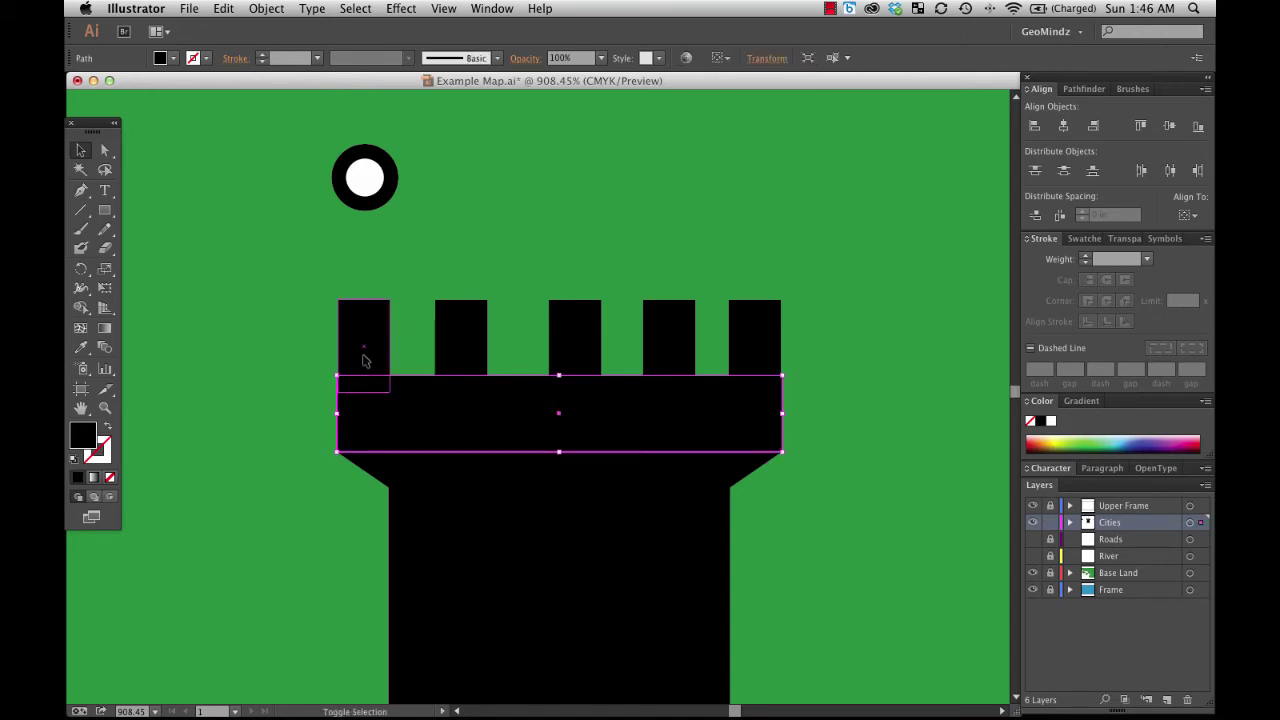
shift+click(365, 359)
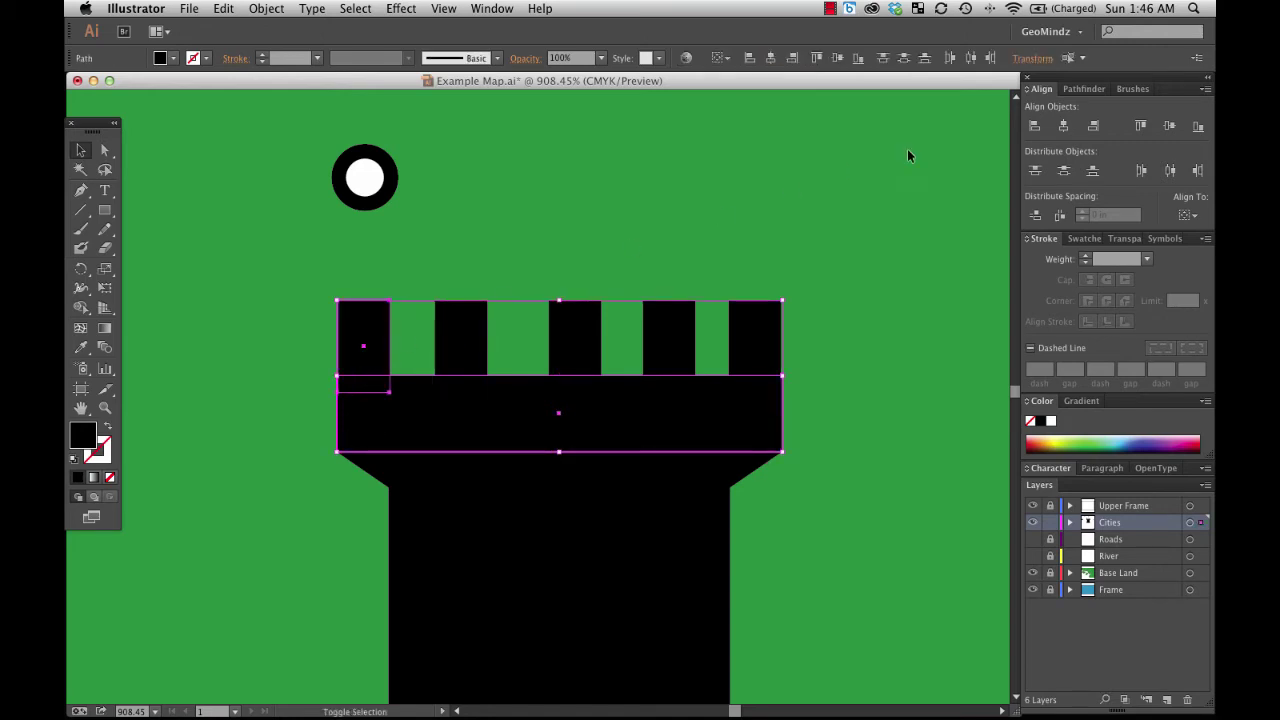
click(810, 291)
click(738, 418)
shift+click(763, 349)
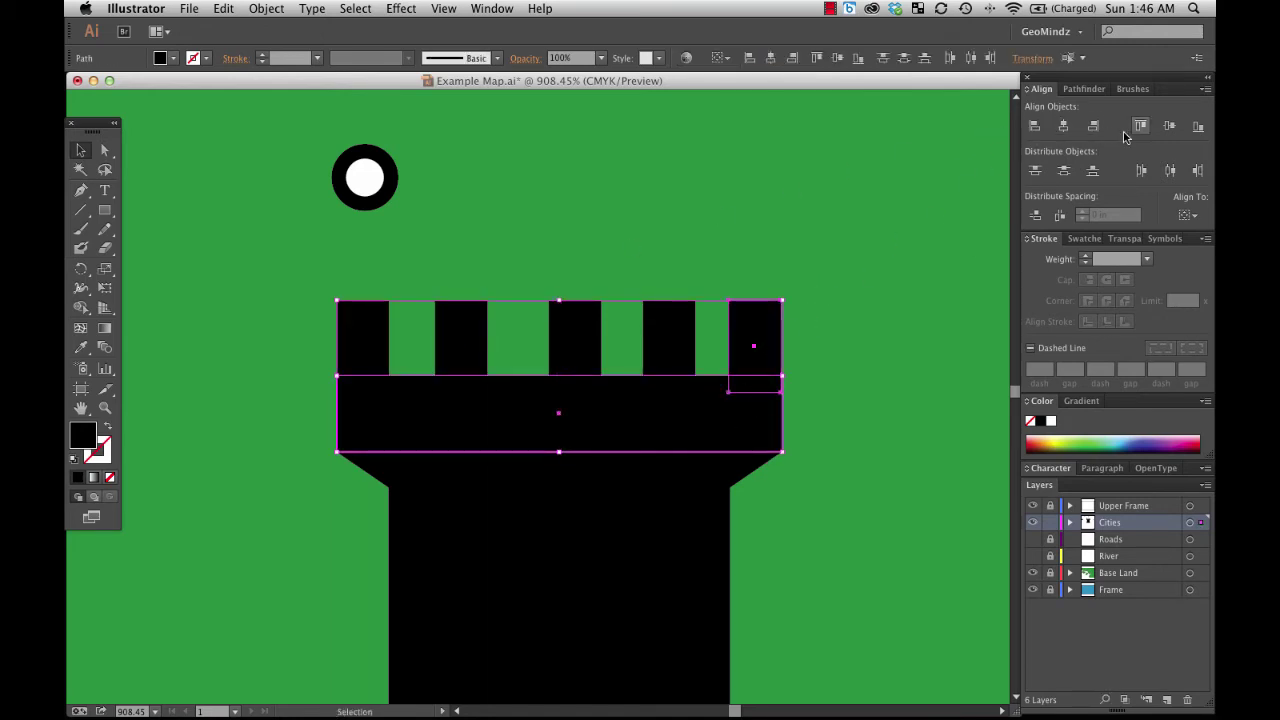
click(1093, 125)
click(862, 305)
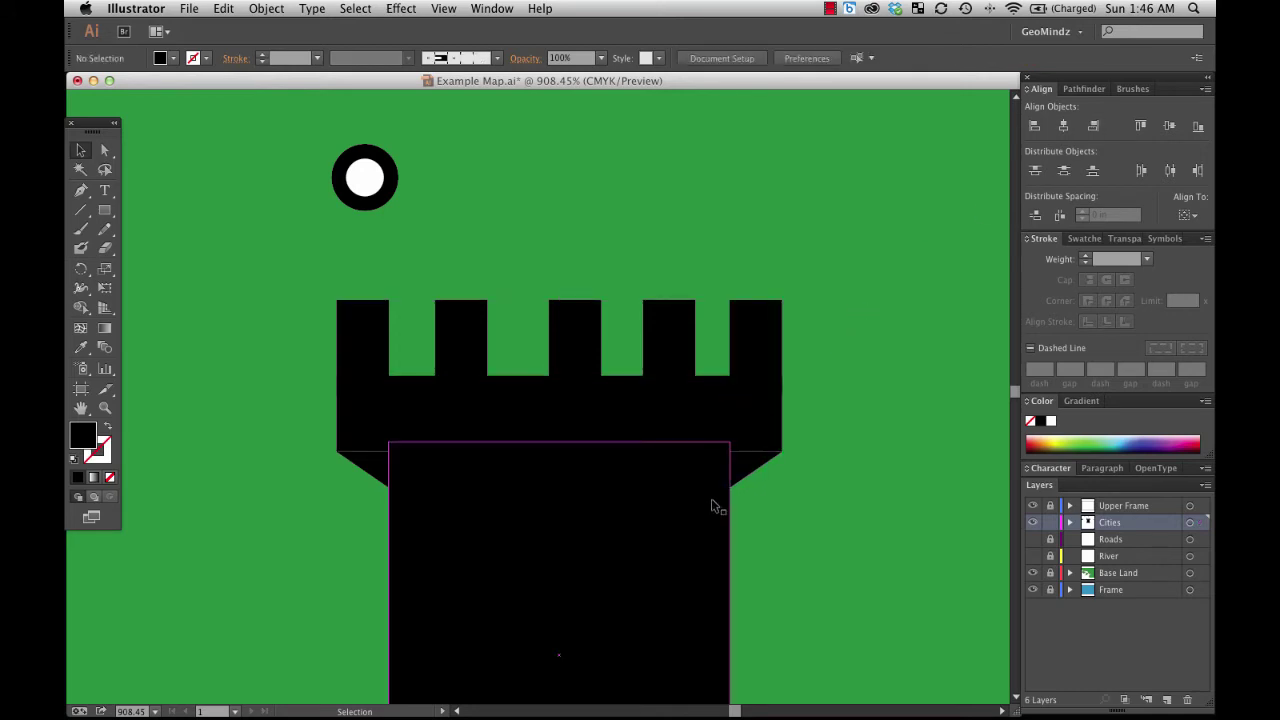
drag(275, 268, 825, 365)
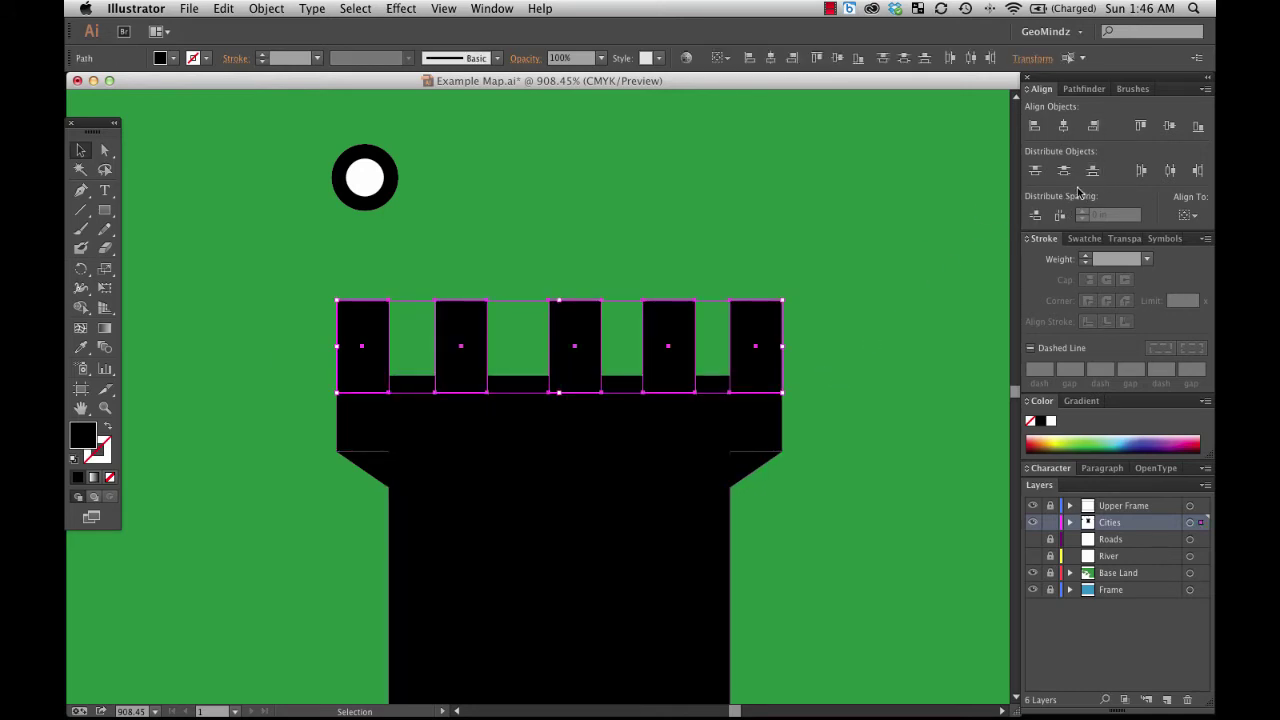
click(1169, 174)
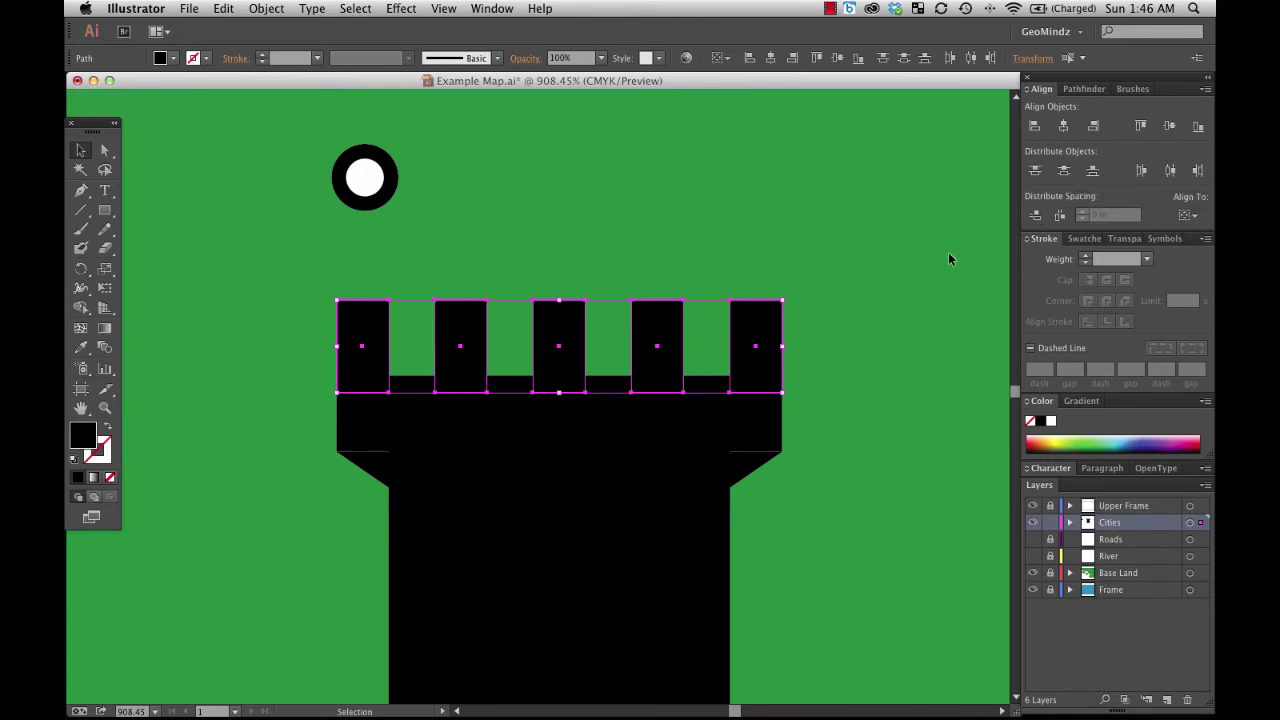
click(545, 520)
click(760, 484)
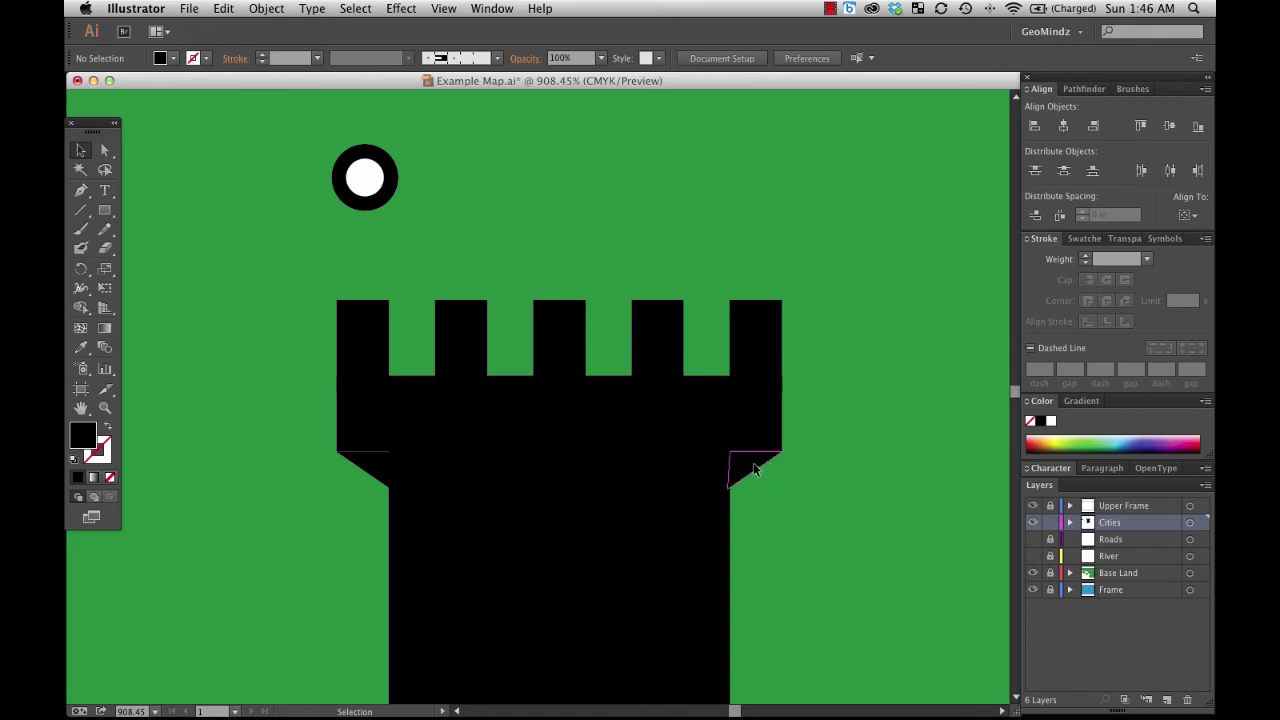
Flip the right triangle notch to mirror the left one and extend the battlement band's bottom edge slightly.
click(755, 468)
click(755, 468)
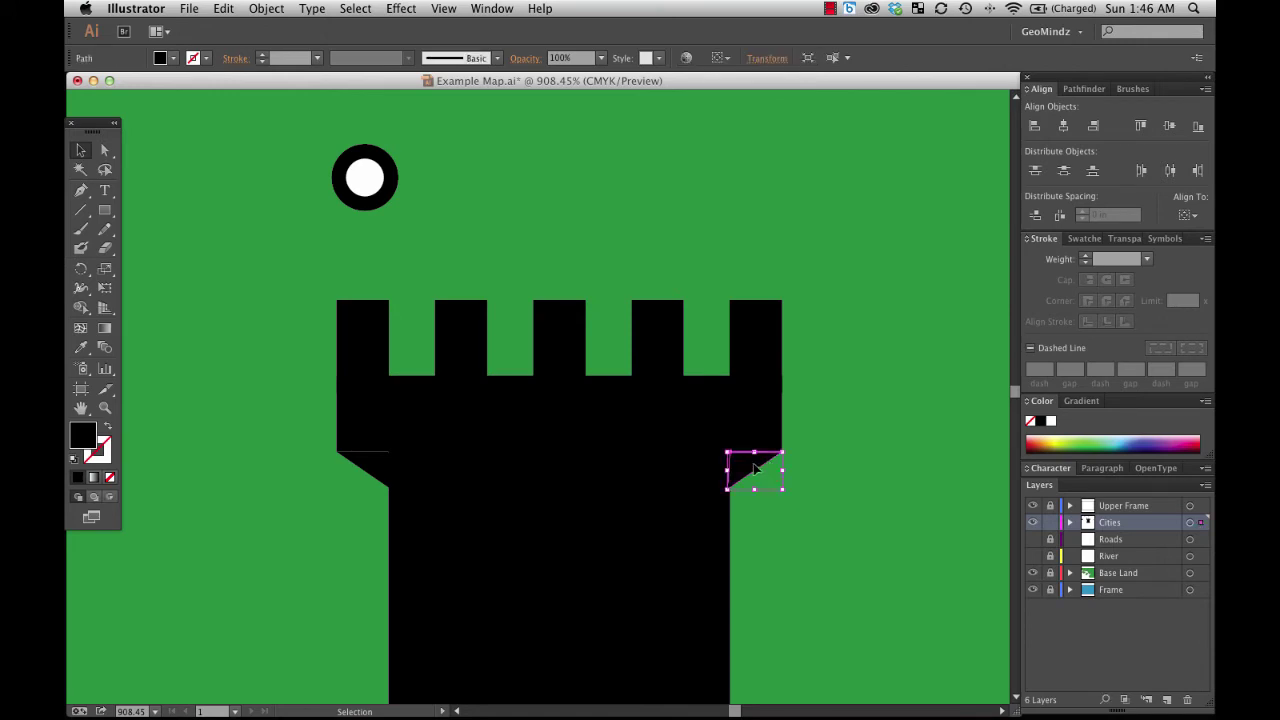
click(820, 297)
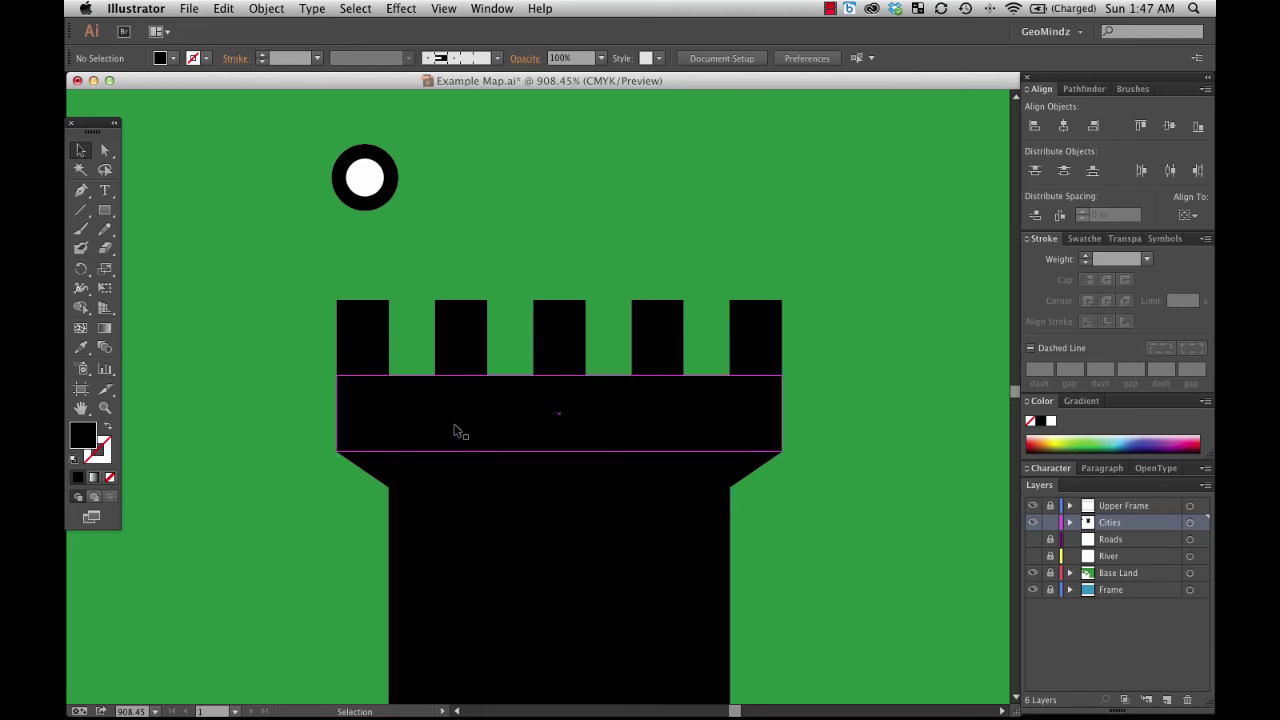
click(485, 426)
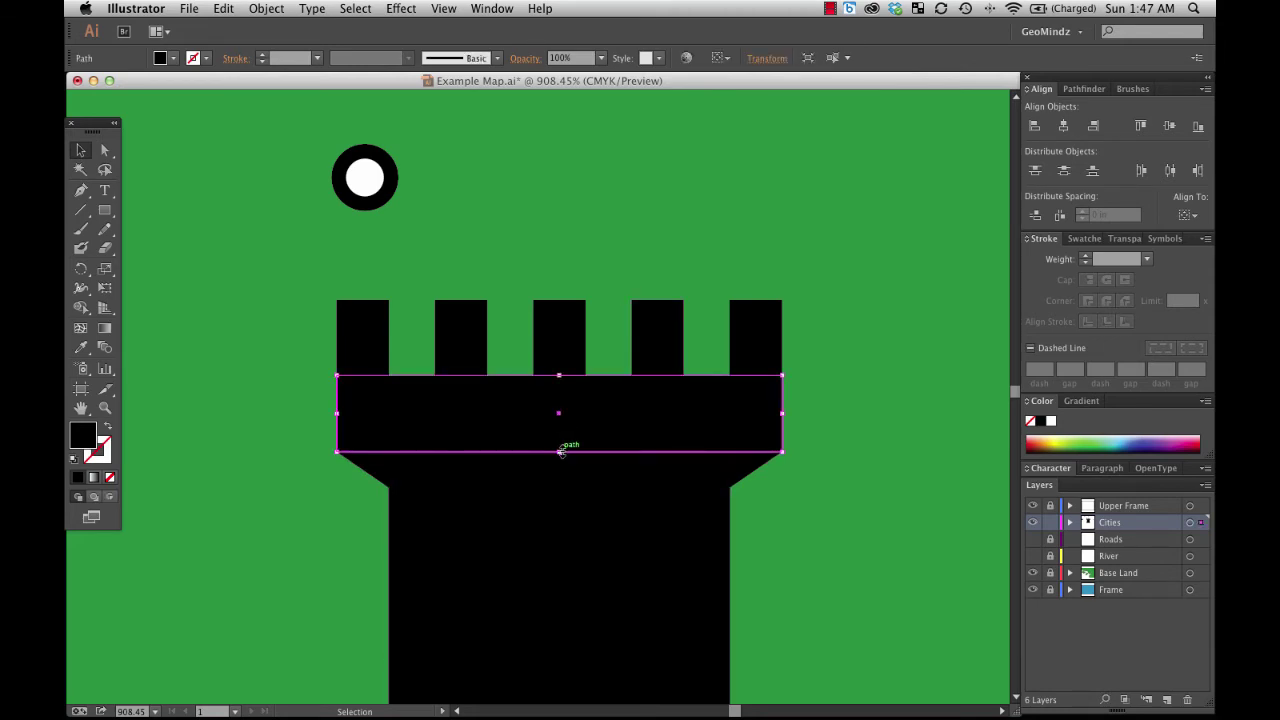
drag(561, 451, 558, 456)
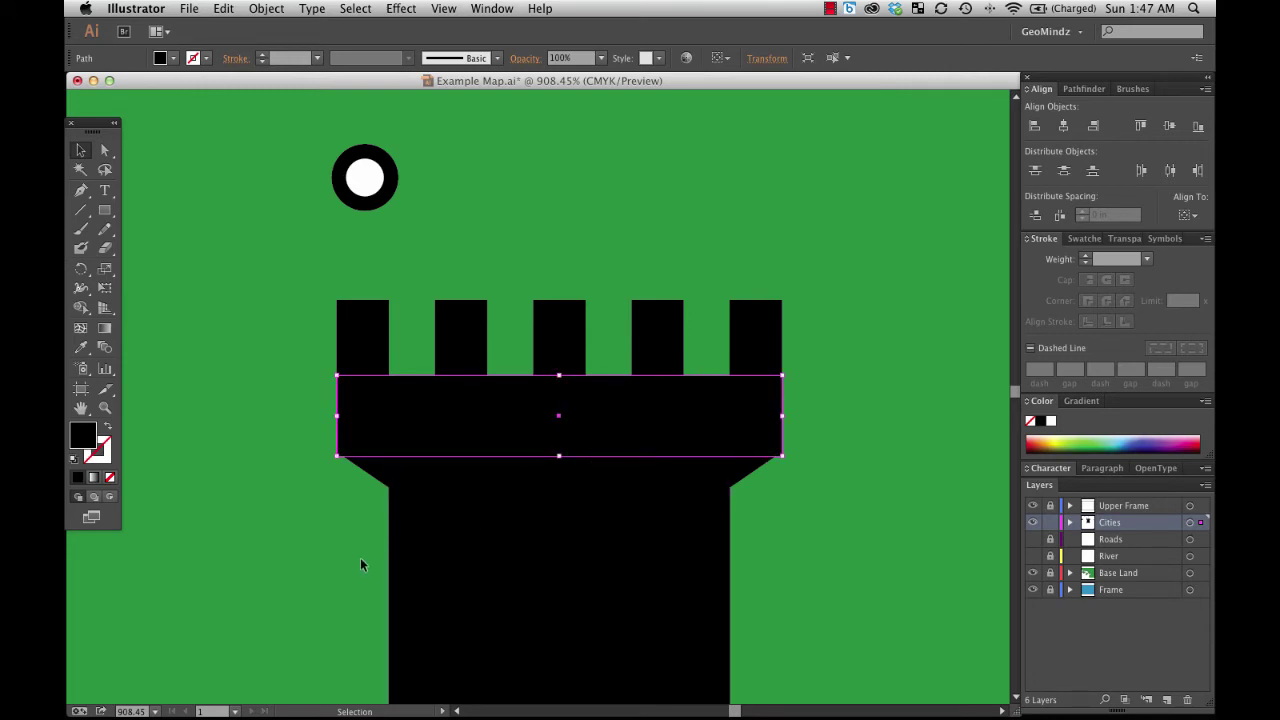
click(364, 566)
click(398, 553)
drag(334, 447, 393, 490)
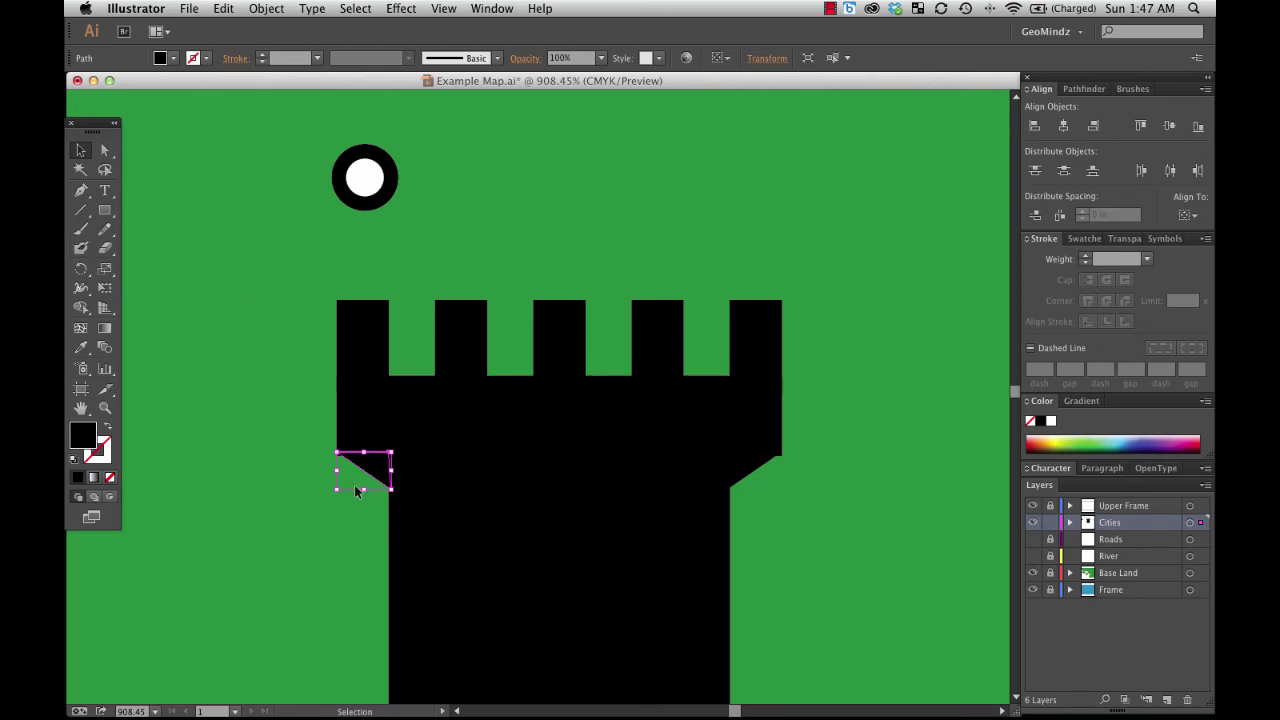
click(296, 444)
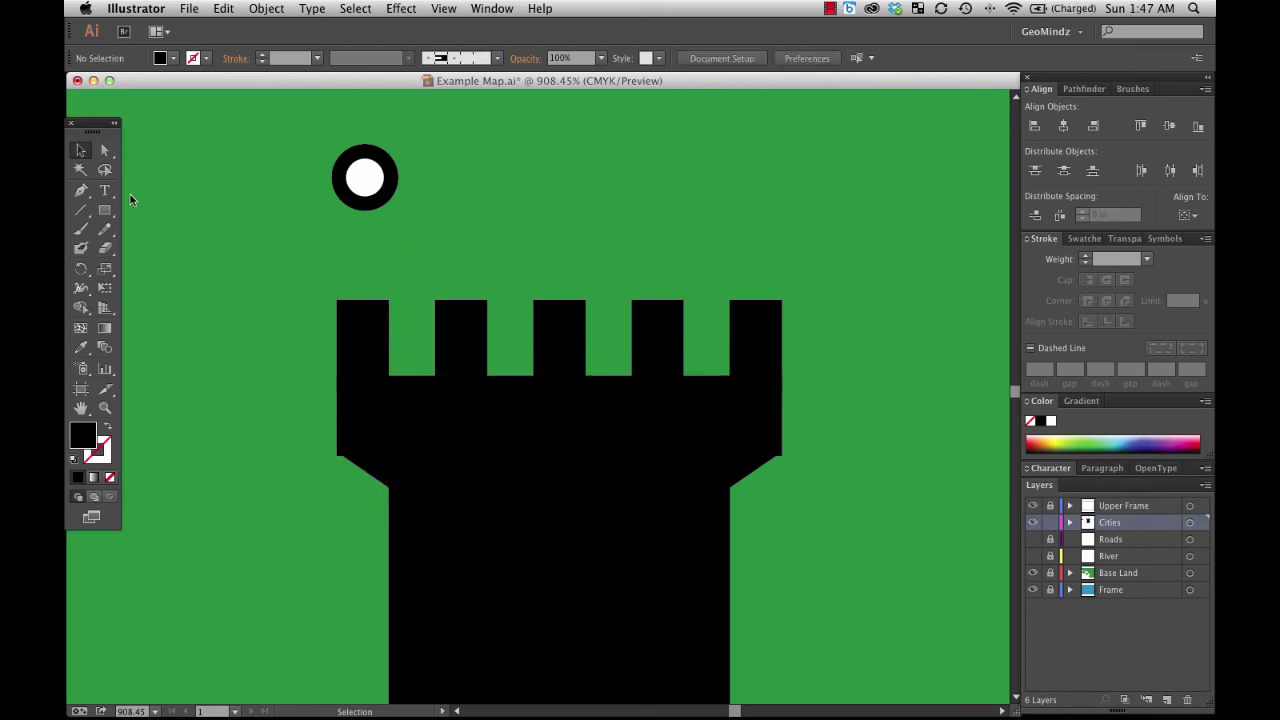
Zoom in and pull the sloped shoulder shape's upper-left anchor down onto the tower edge.
click(105, 407)
drag(320, 419, 482, 552)
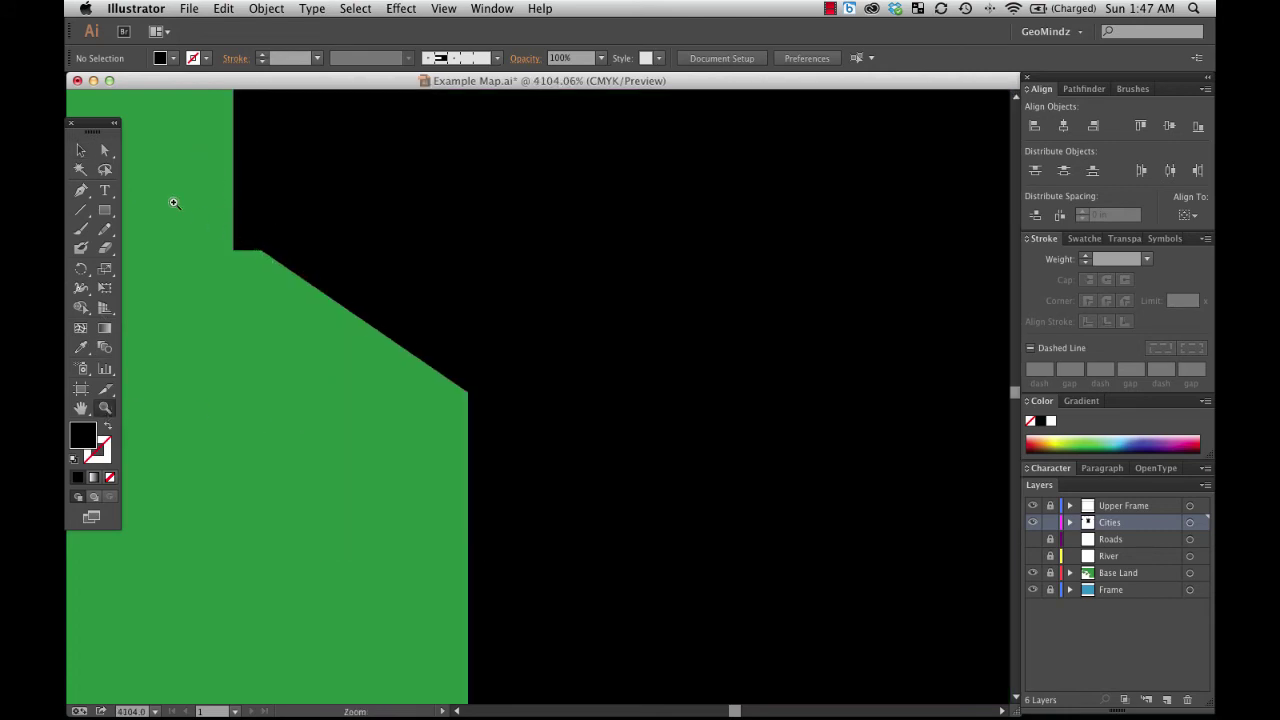
click(80, 148)
click(372, 311)
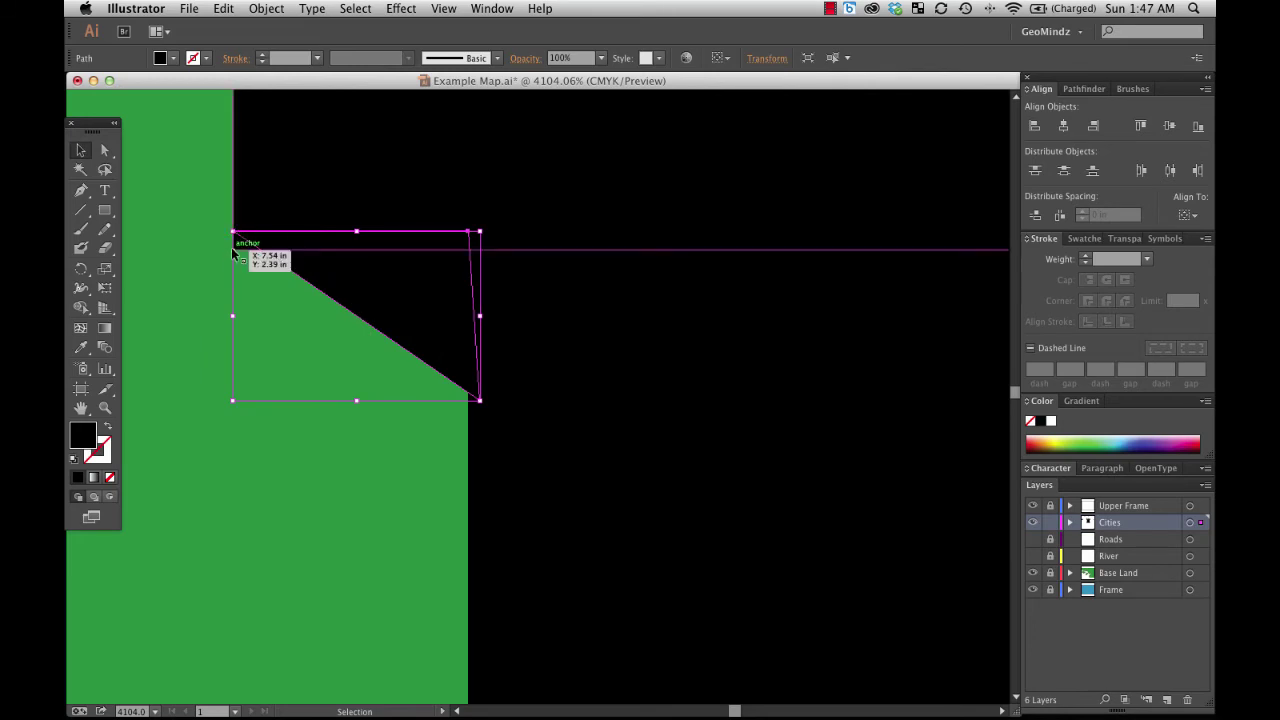
click(105, 150)
click(278, 260)
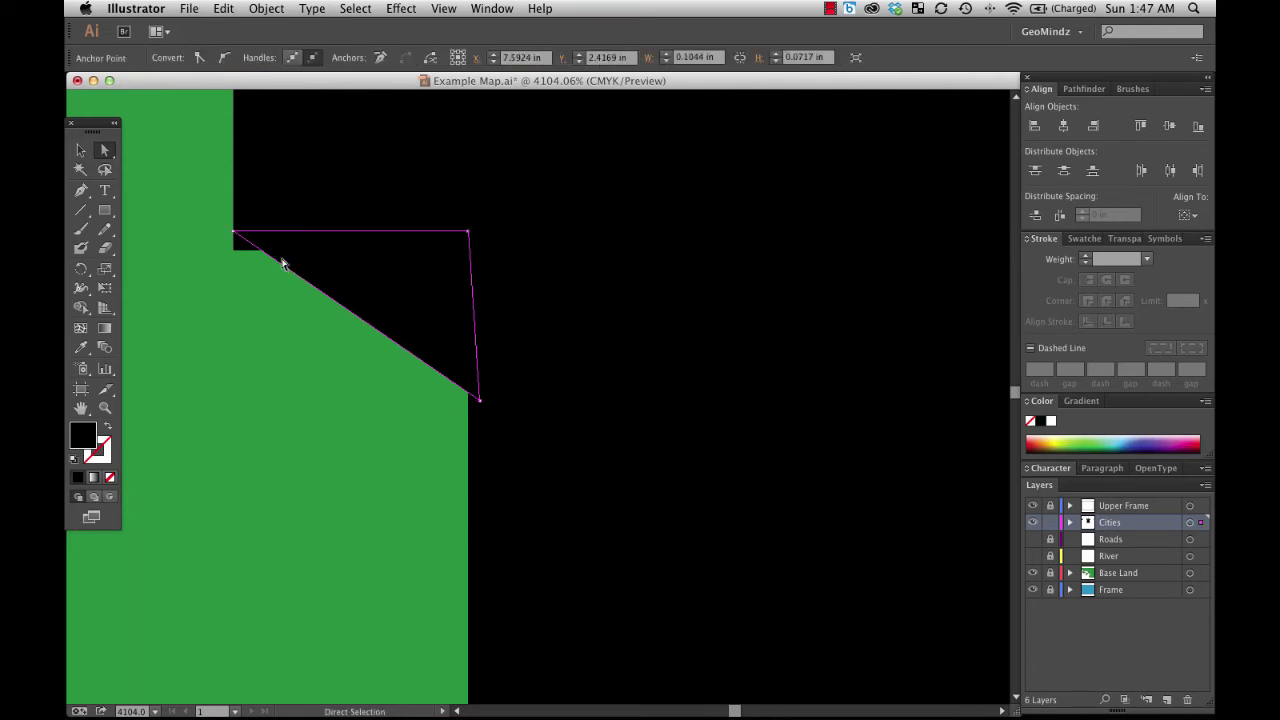
drag(233, 232, 233, 250)
click(205, 265)
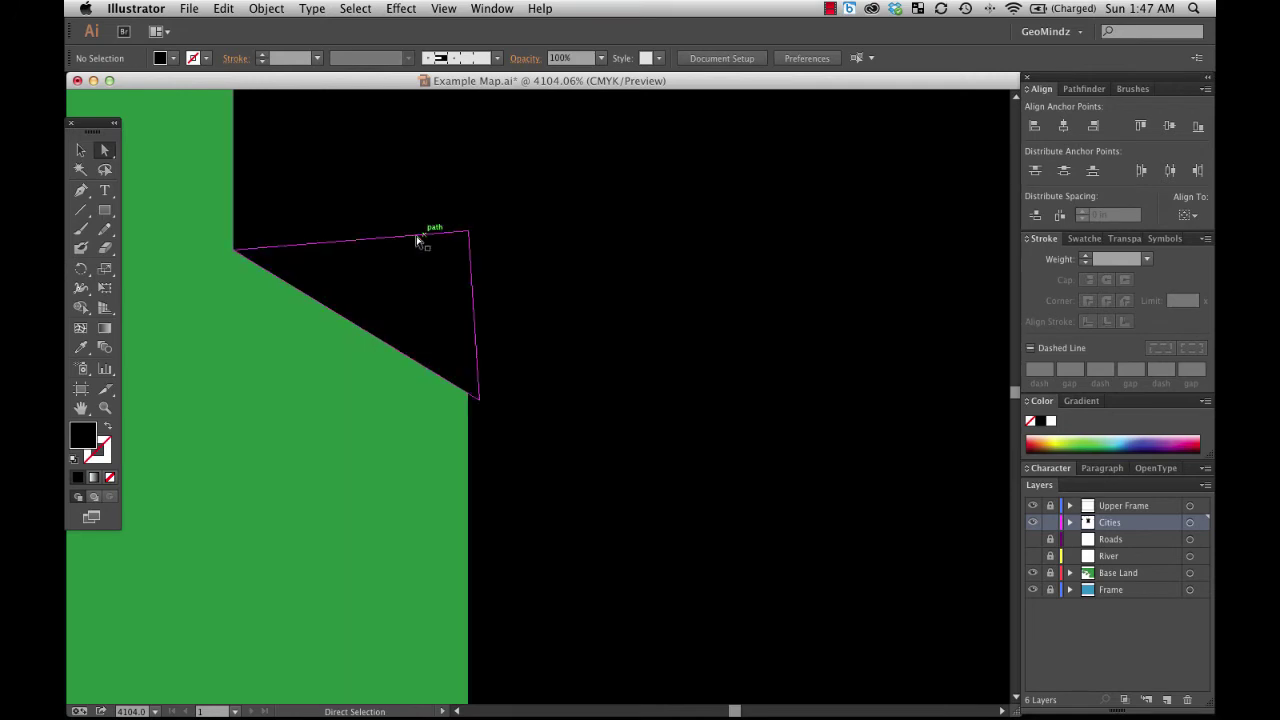
Snap the sloped shape's top-right anchor onto the adjacent green corner.
key(space)
scroll(666, 431, right, 10)
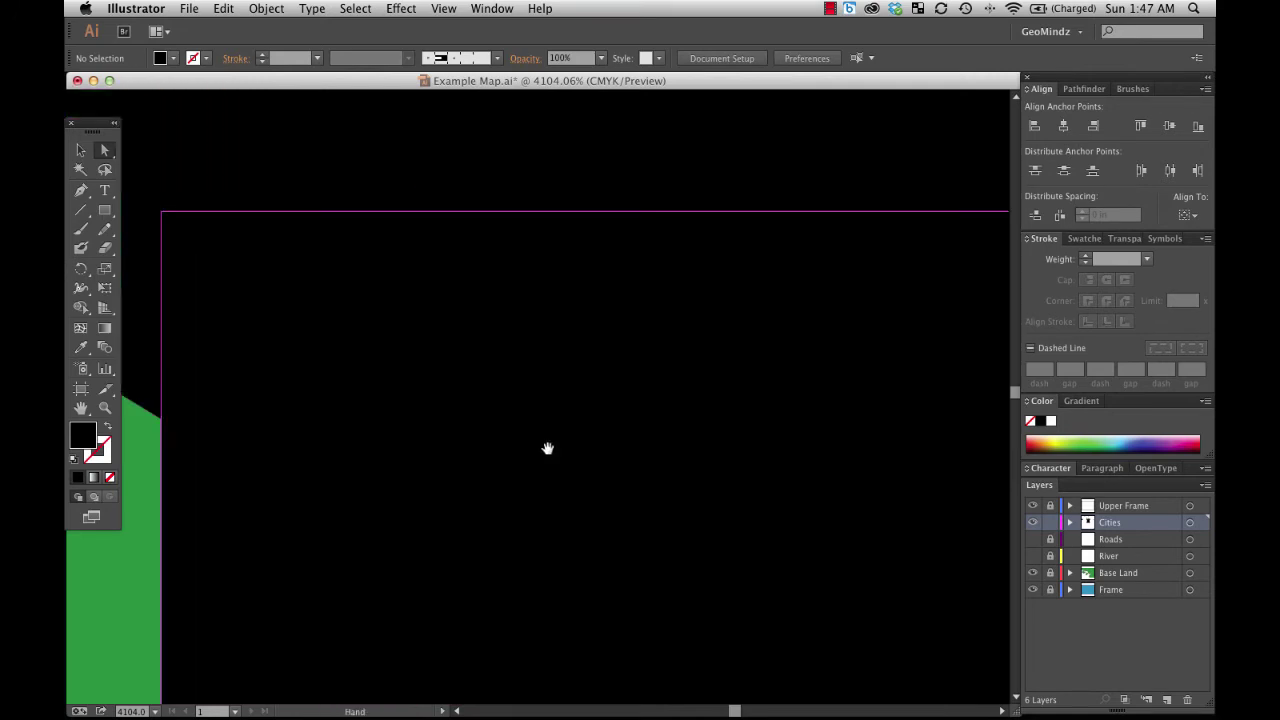
scroll(606, 411, right, 15)
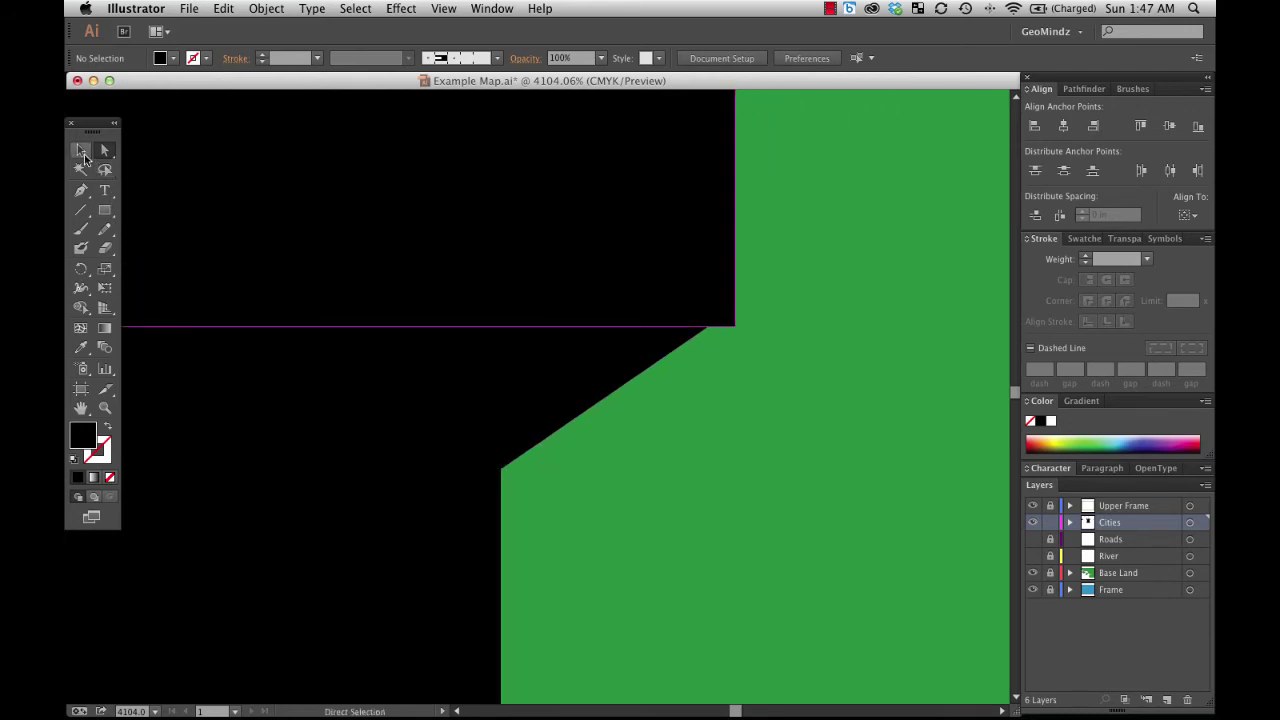
click(618, 370)
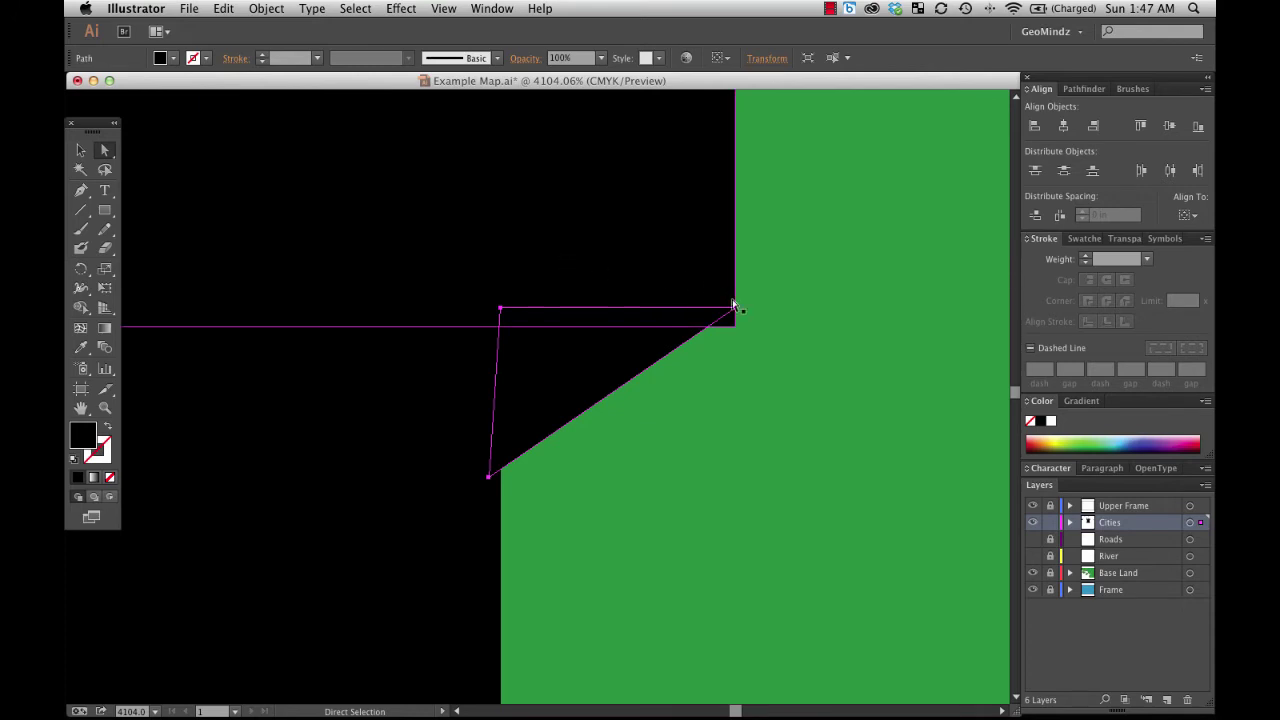
drag(733, 307, 732, 325)
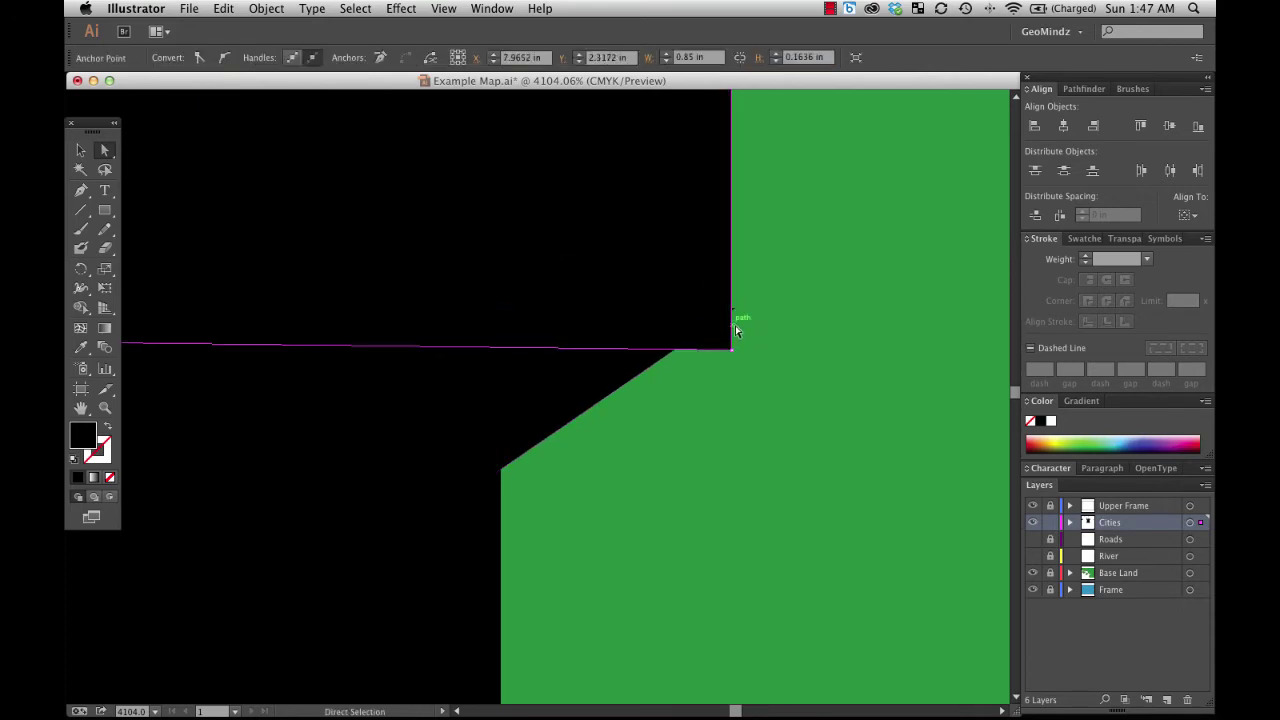
click(686, 349)
drag(734, 314, 734, 330)
click(785, 300)
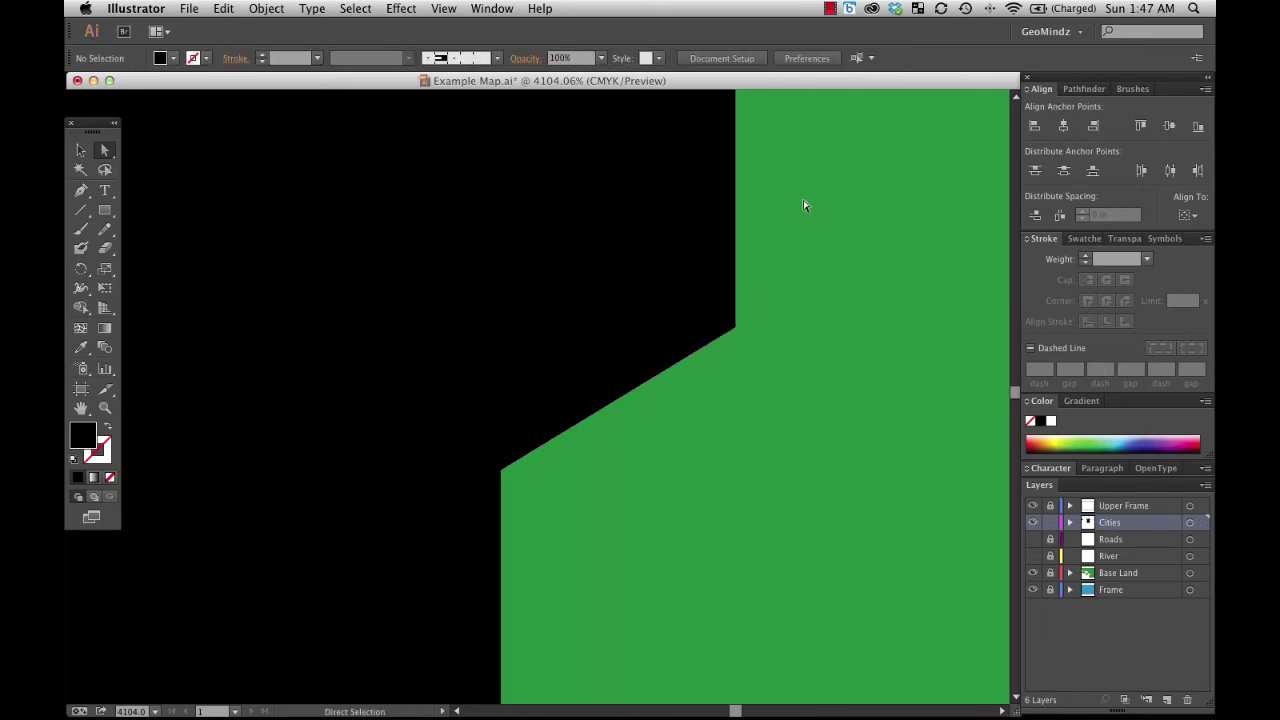
click(151, 711)
Zoom in on the tower and try a door rectangle at its base, then undo it.
click(200, 697)
key(z)
click(765, 341)
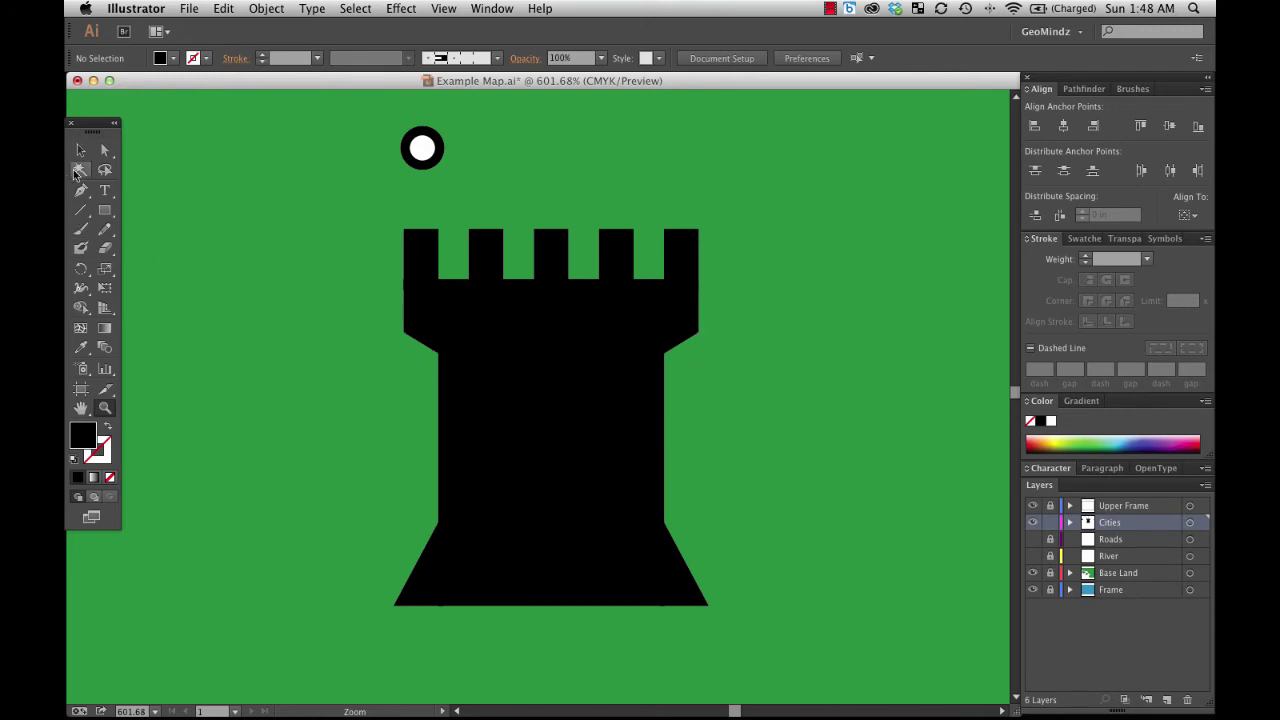
key(v)
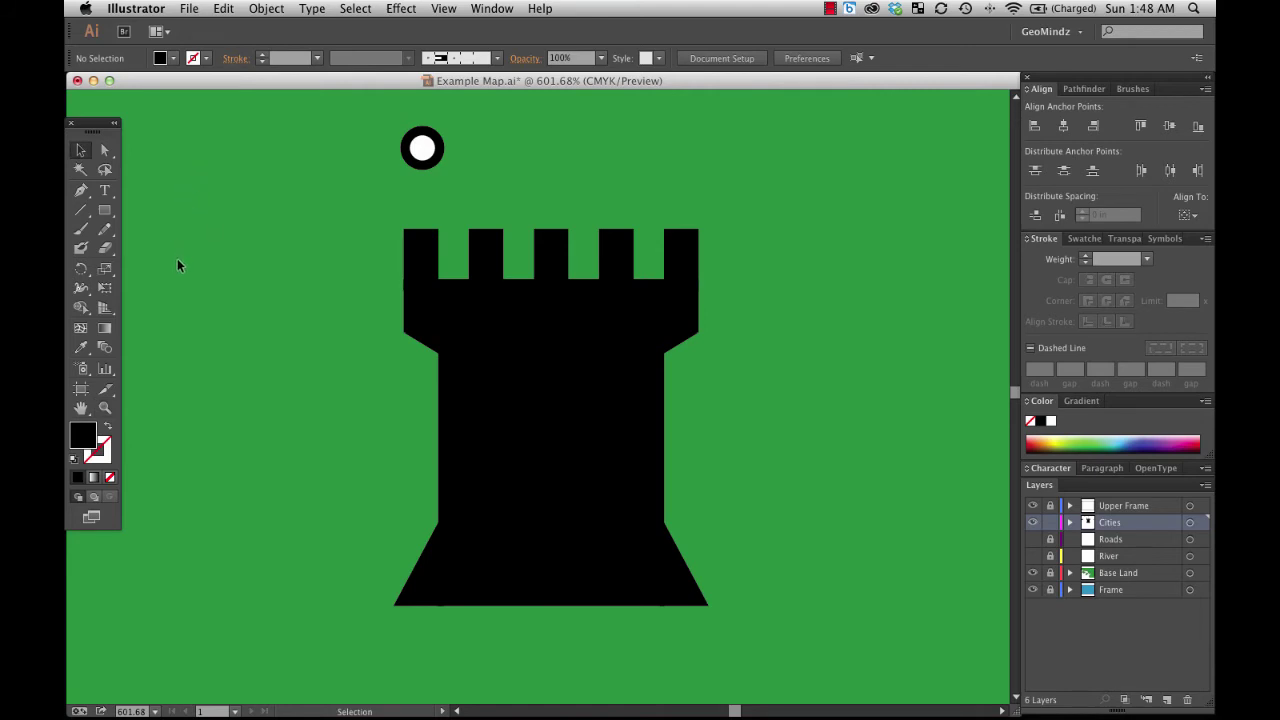
key(m)
drag(512, 441, 613, 605)
key(v)
drag(566, 527, 557, 526)
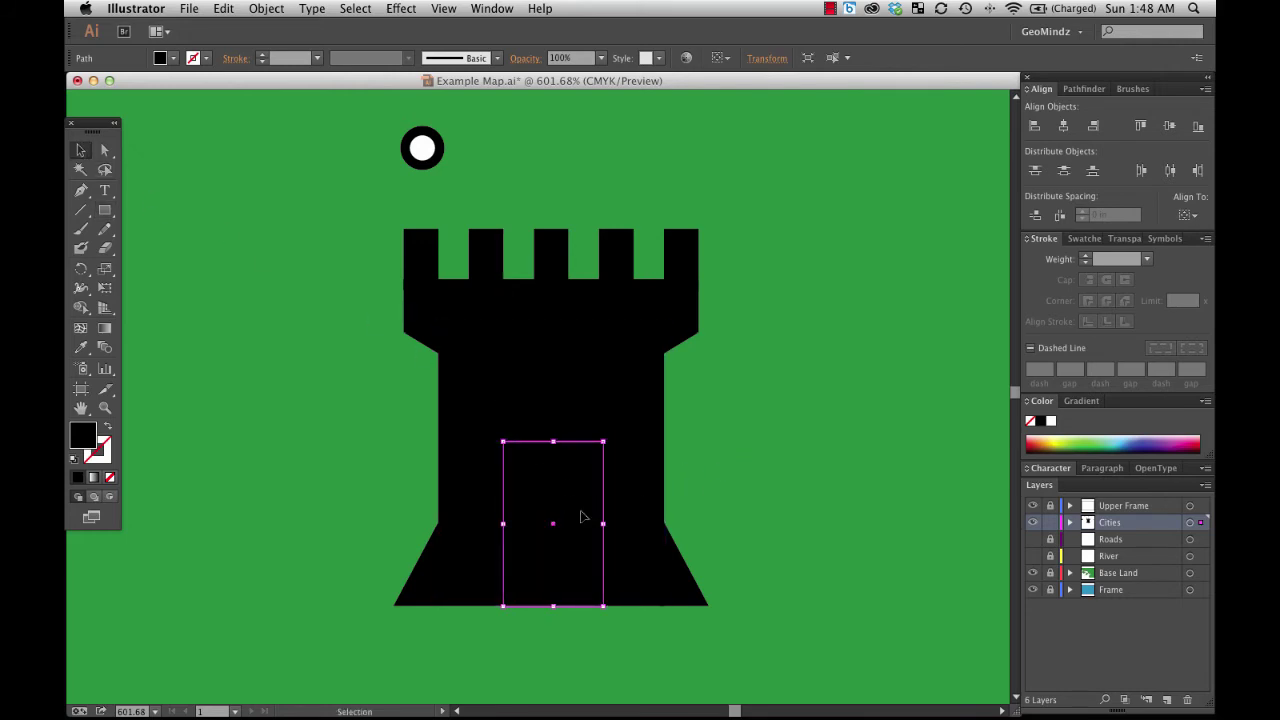
key(super+z)
key(shift+super+a)
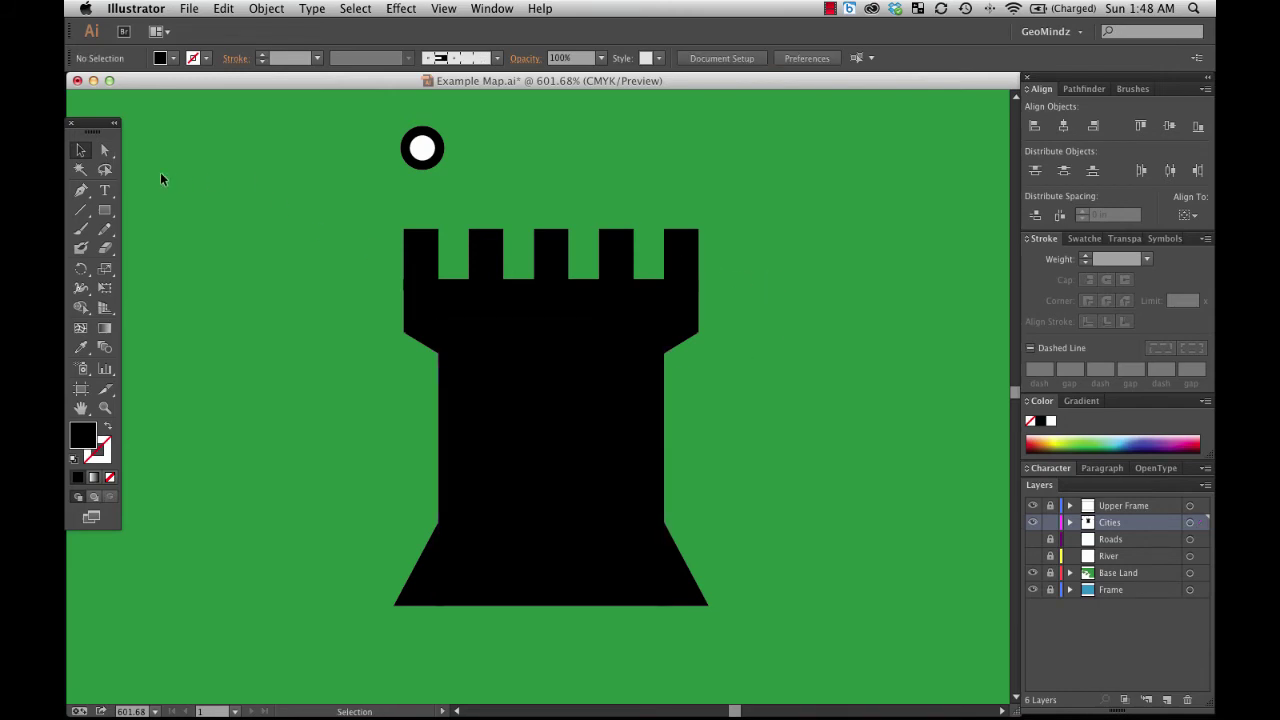
Group all the tower pieces into one object and shift it slightly right.
drag(310, 189, 798, 663)
right_click(538, 299)
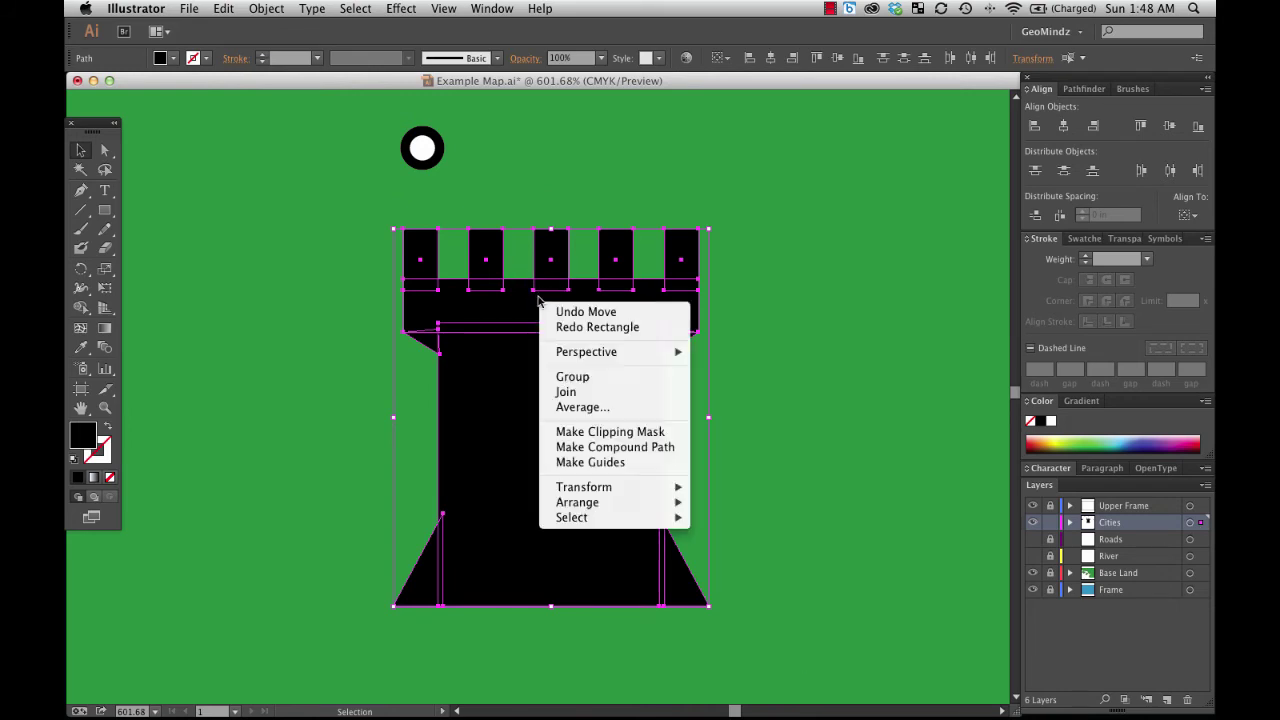
click(596, 380)
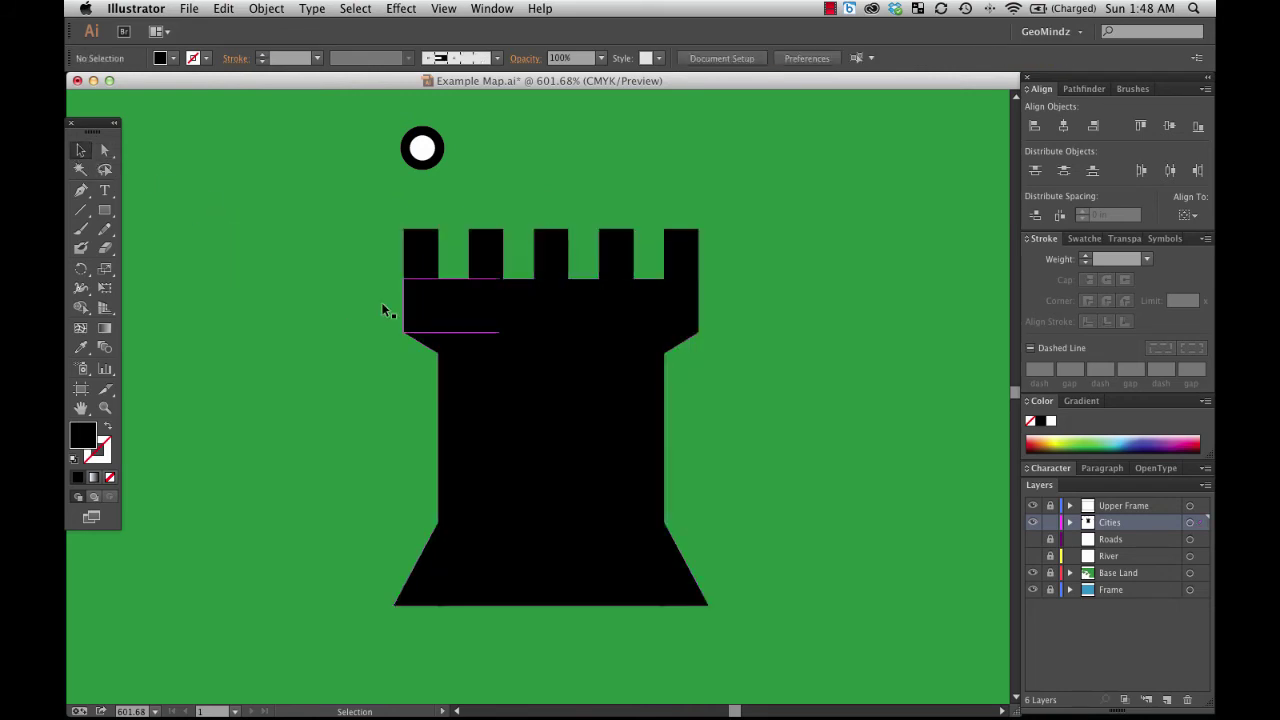
drag(515, 370, 668, 374)
drag(751, 466, 586, 388)
click(768, 485)
drag(520, 434, 598, 447)
click(763, 438)
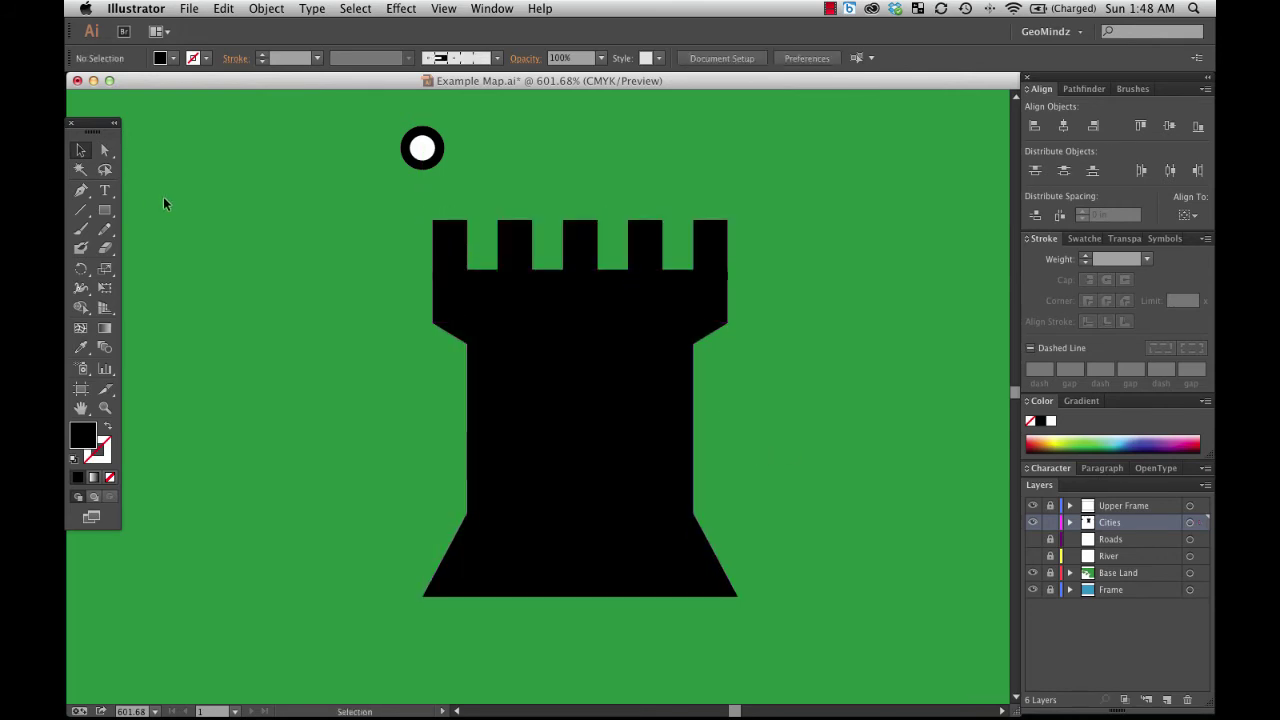
Draw a door rectangle at the tower's base with white fill and no stroke.
click(104, 209)
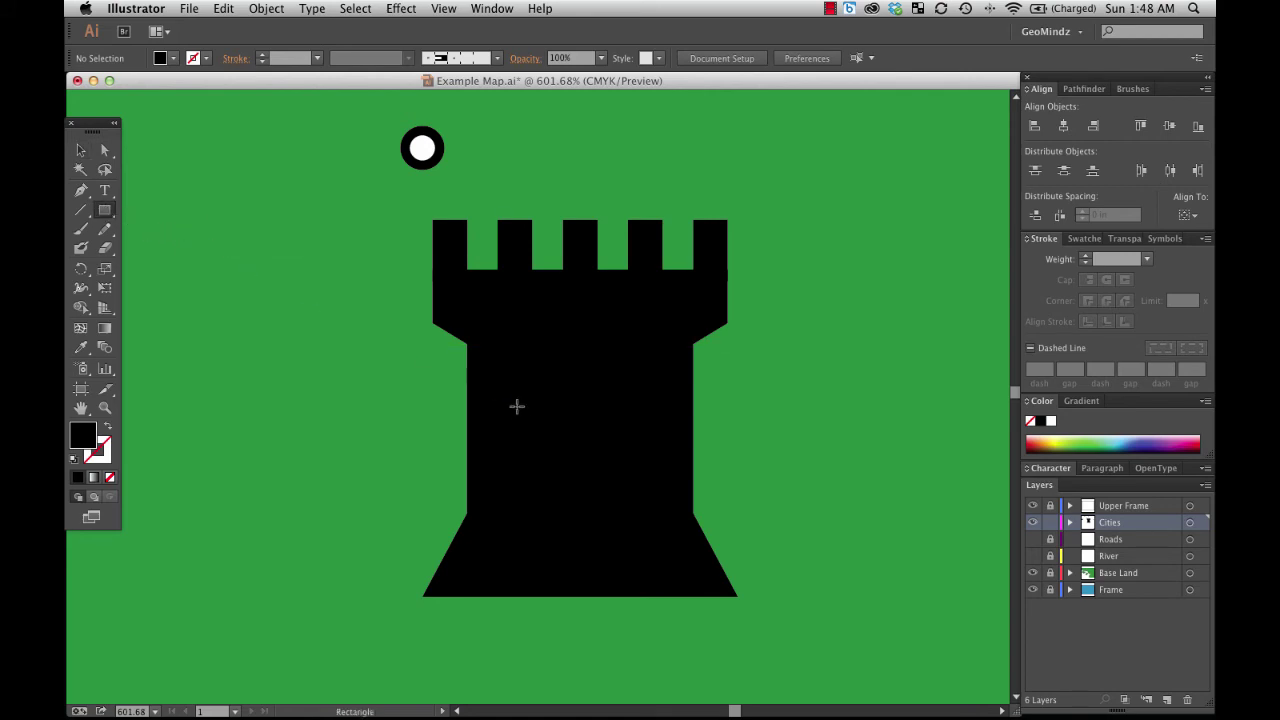
mouse_move(532, 455)
mouse_down()
mouse_move(662, 599)
mouse_move(632, 596)
mouse_up()
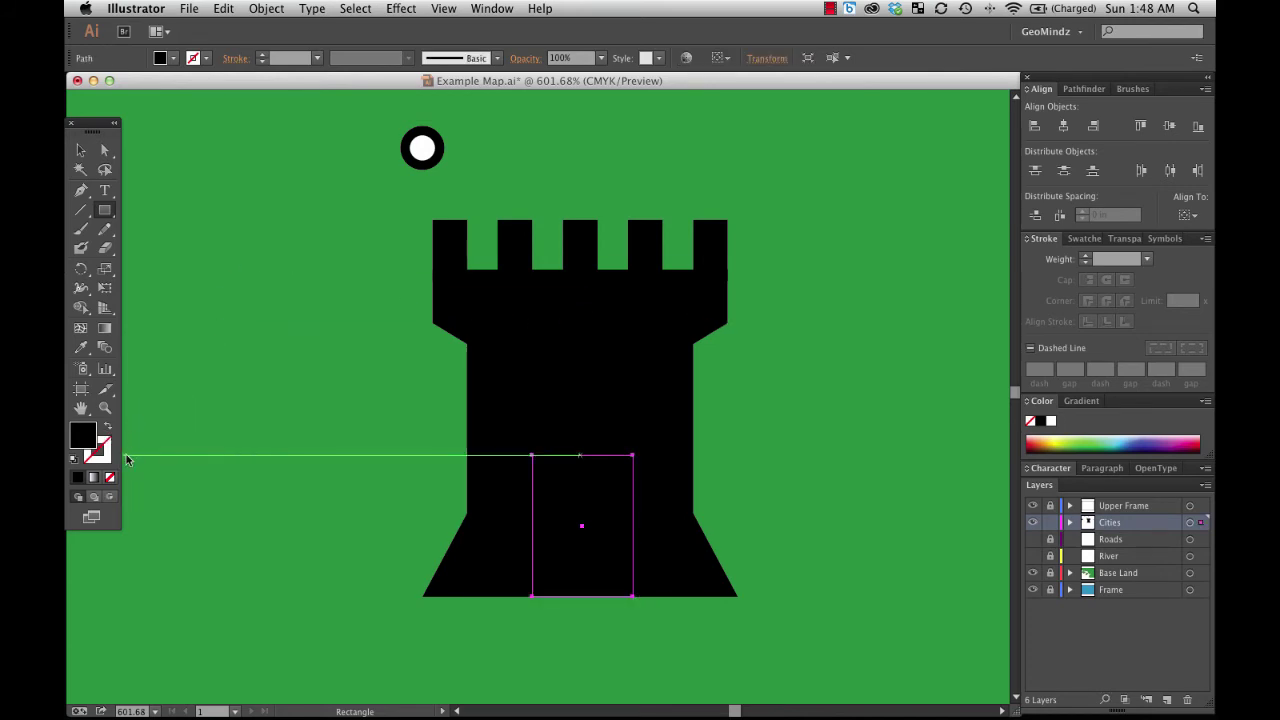
click(73, 459)
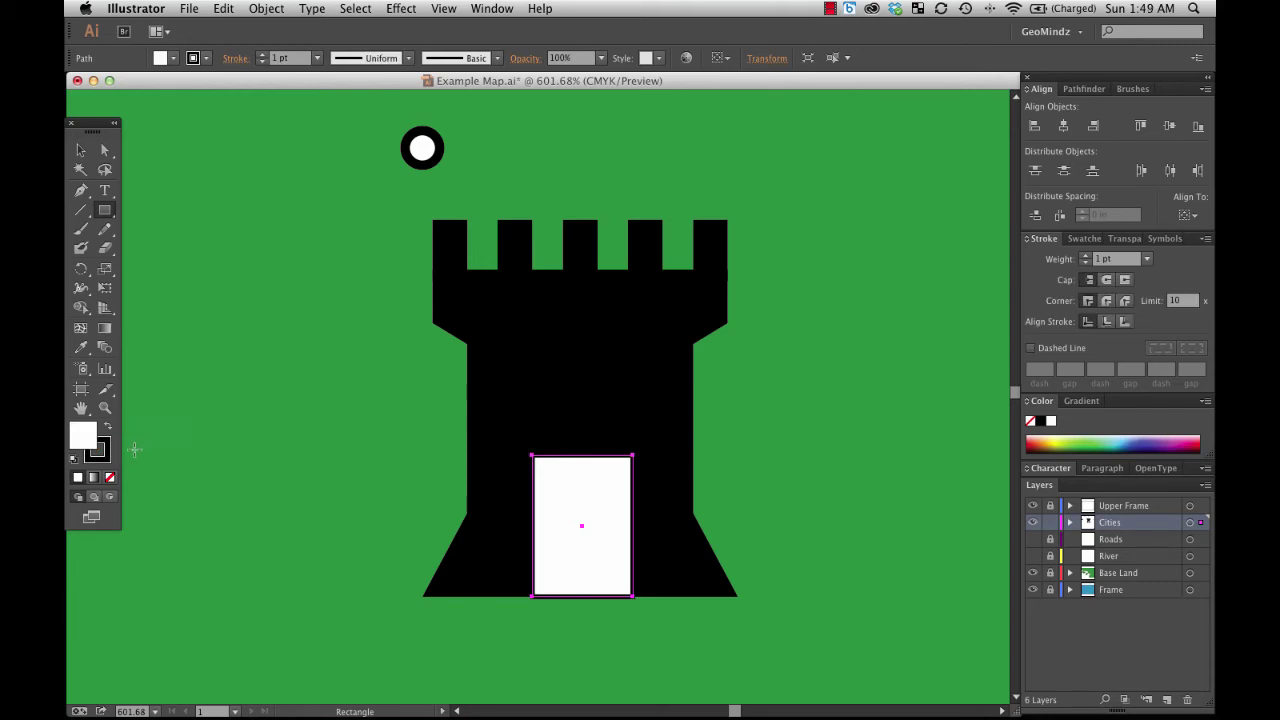
click(102, 452)
click(110, 477)
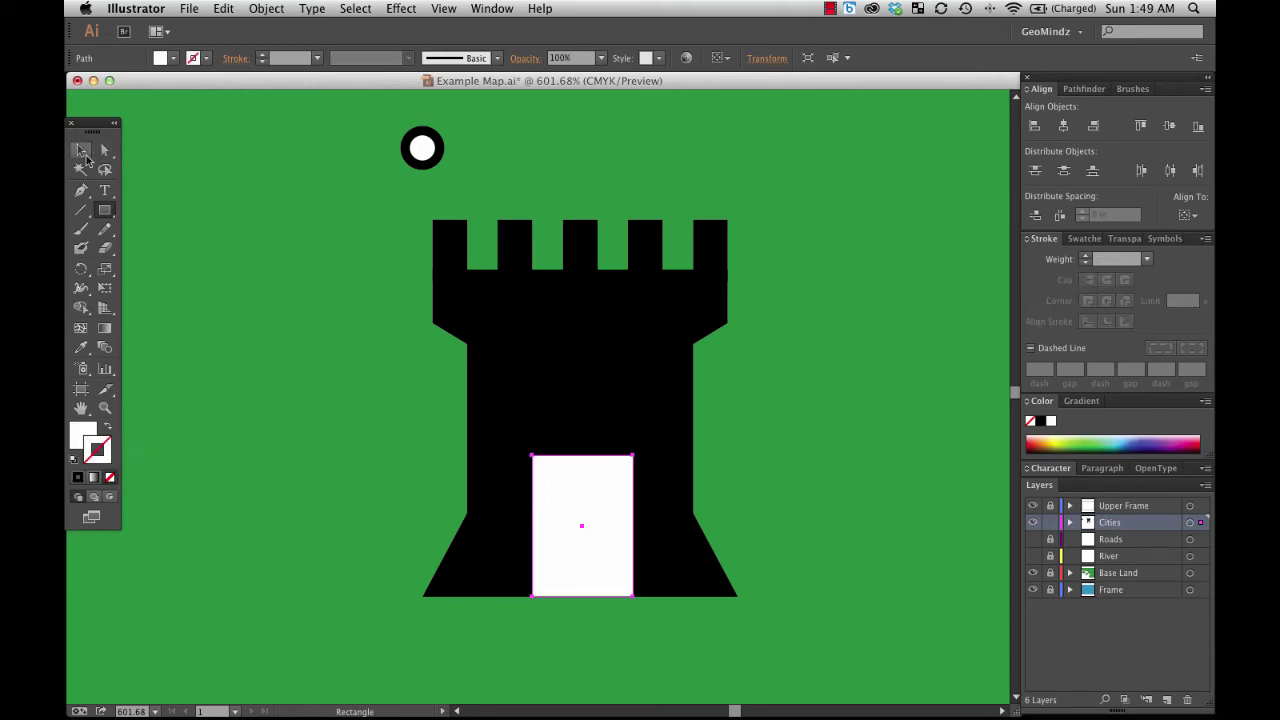
key(v)
Centre the door horizontally on the tower using Align Horizontal Center.
click(257, 256)
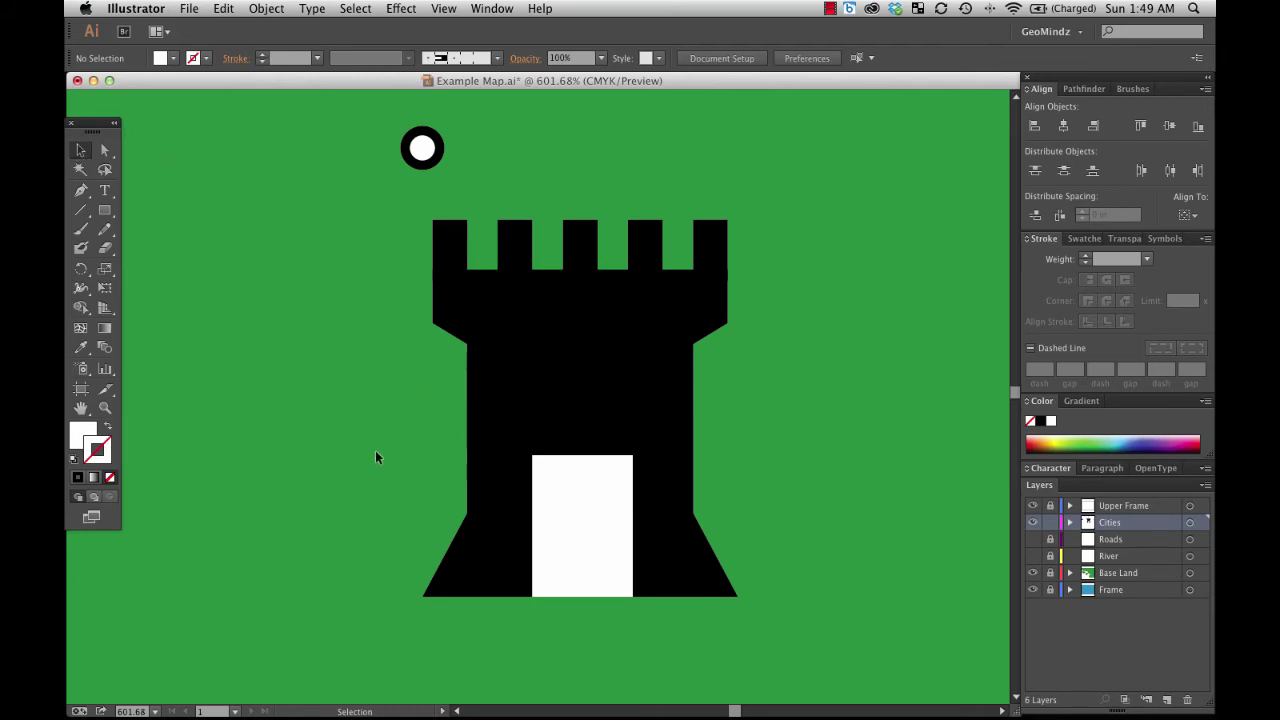
drag(380, 460, 766, 558)
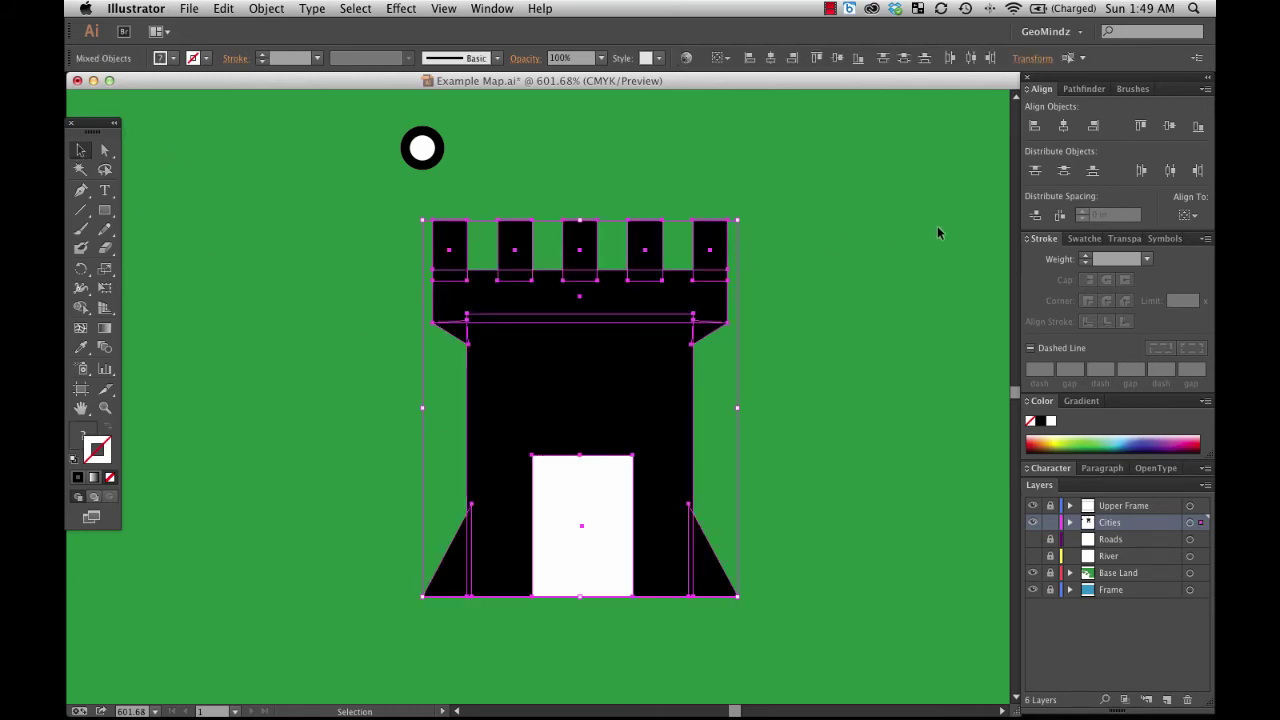
click(1063, 126)
click(839, 333)
key(l)
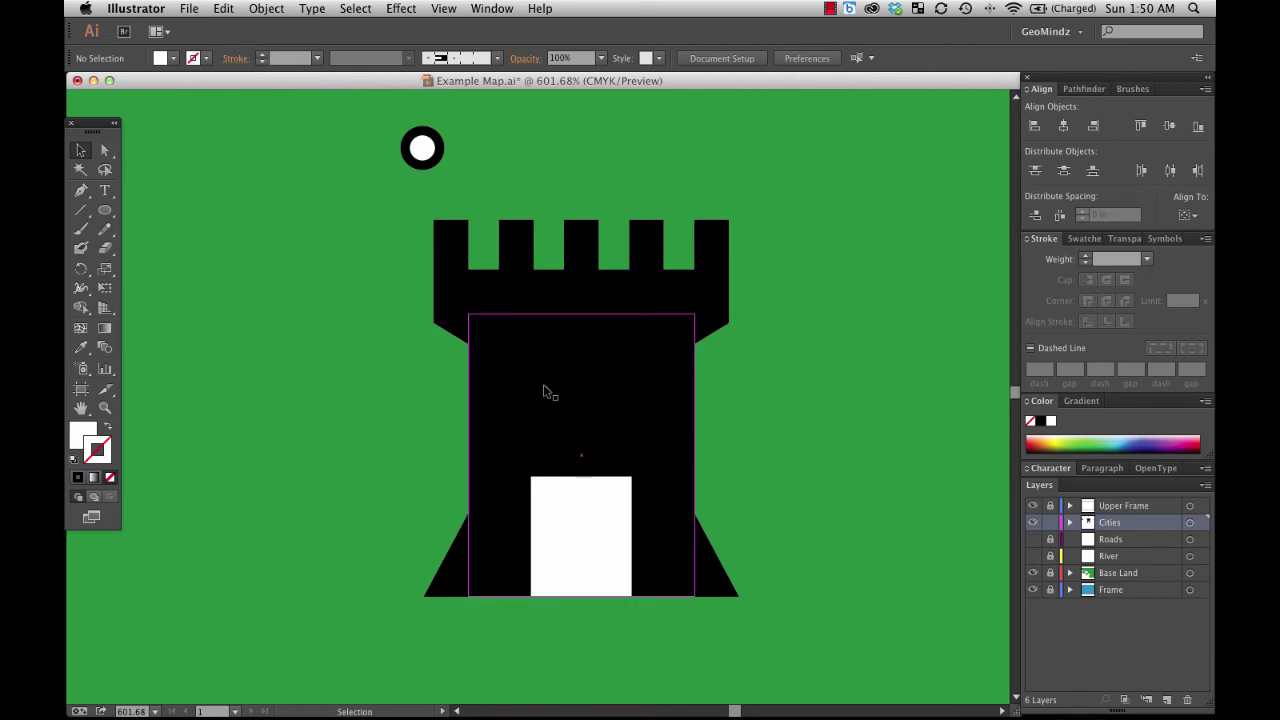
Draw a door-width white circle, centre it on the door rectangle's top edge, and select both shapes.
click(106, 211)
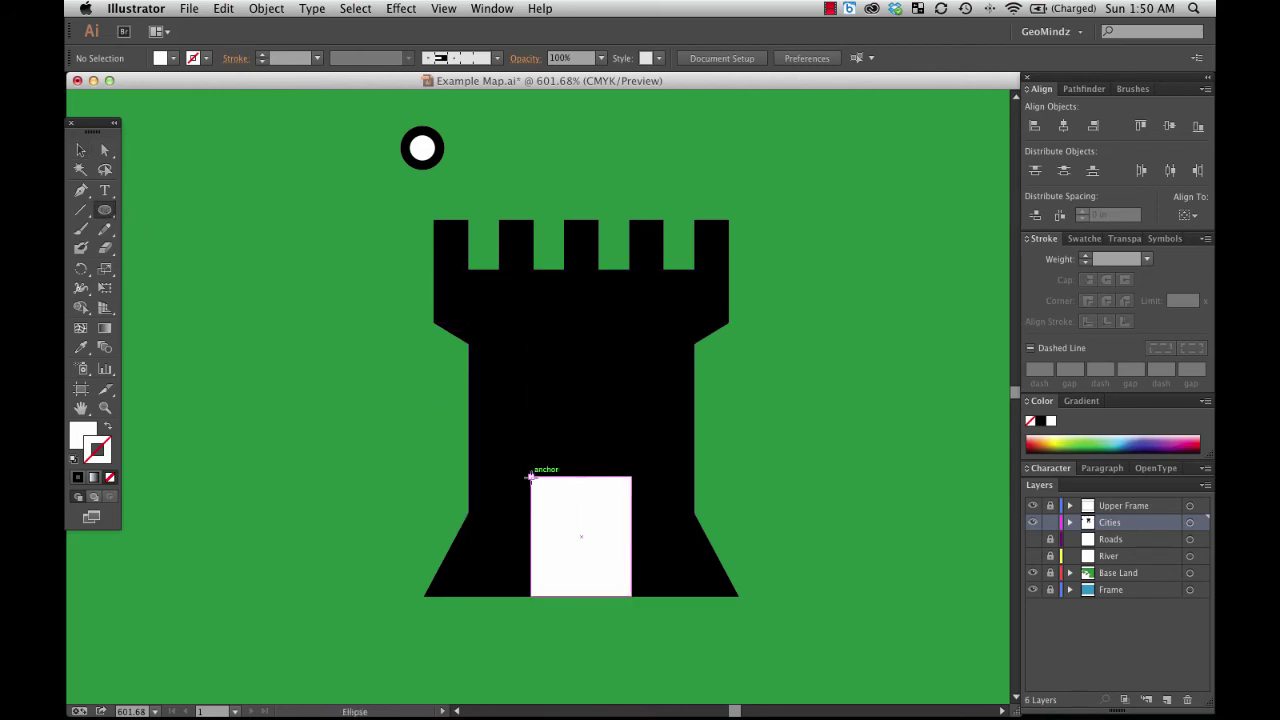
drag(530, 476, 579, 481)
click(80, 149)
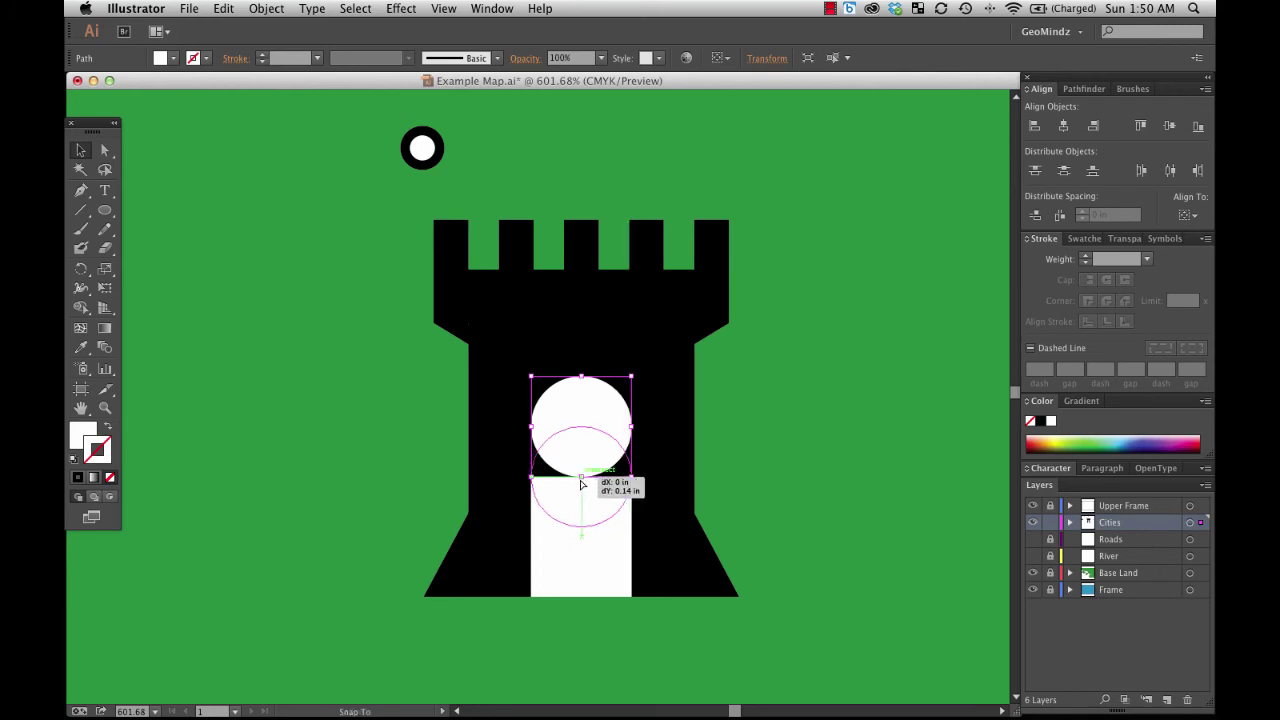
drag(580, 483, 580, 483)
click(824, 461)
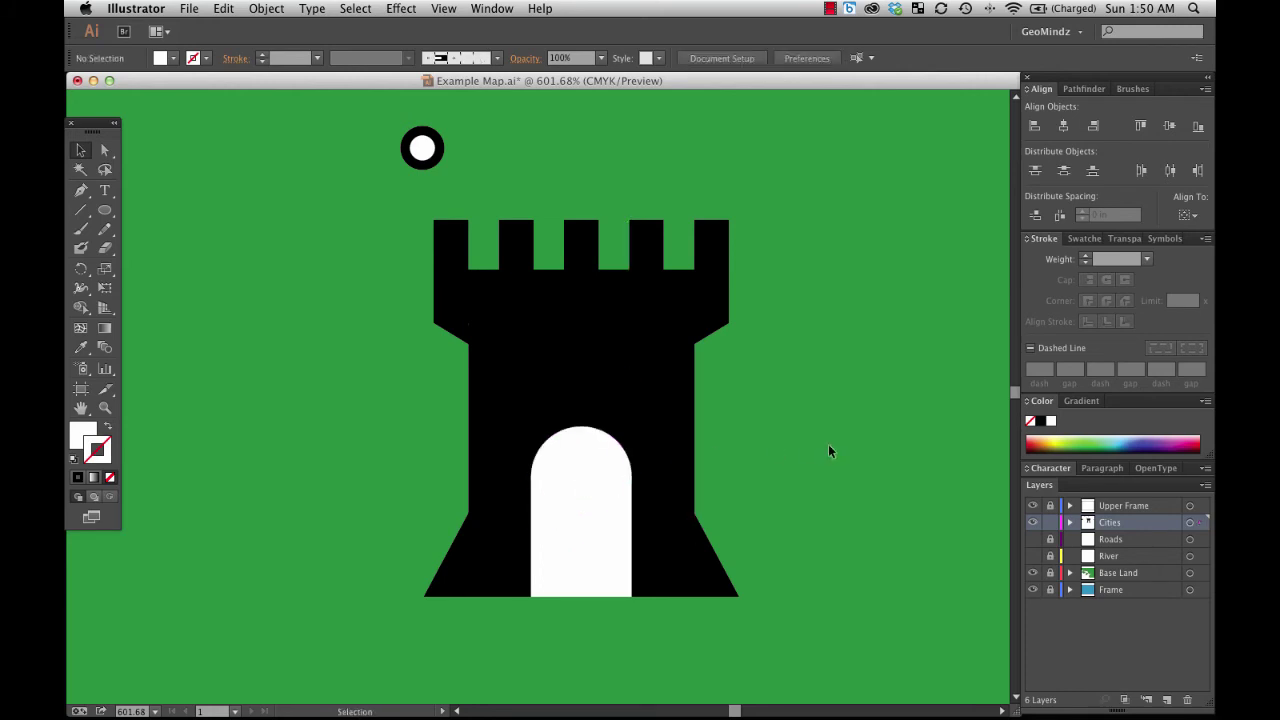
click(572, 458)
drag(608, 463, 641, 424)
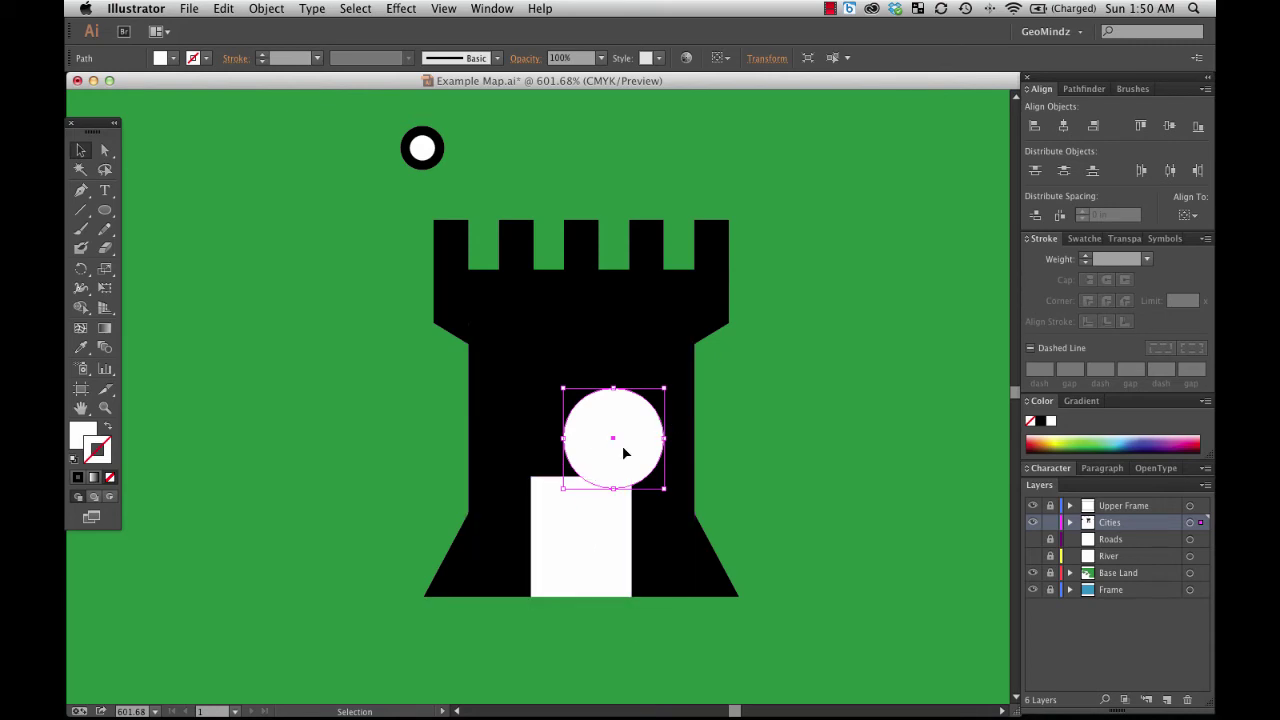
drag(619, 441, 587, 480)
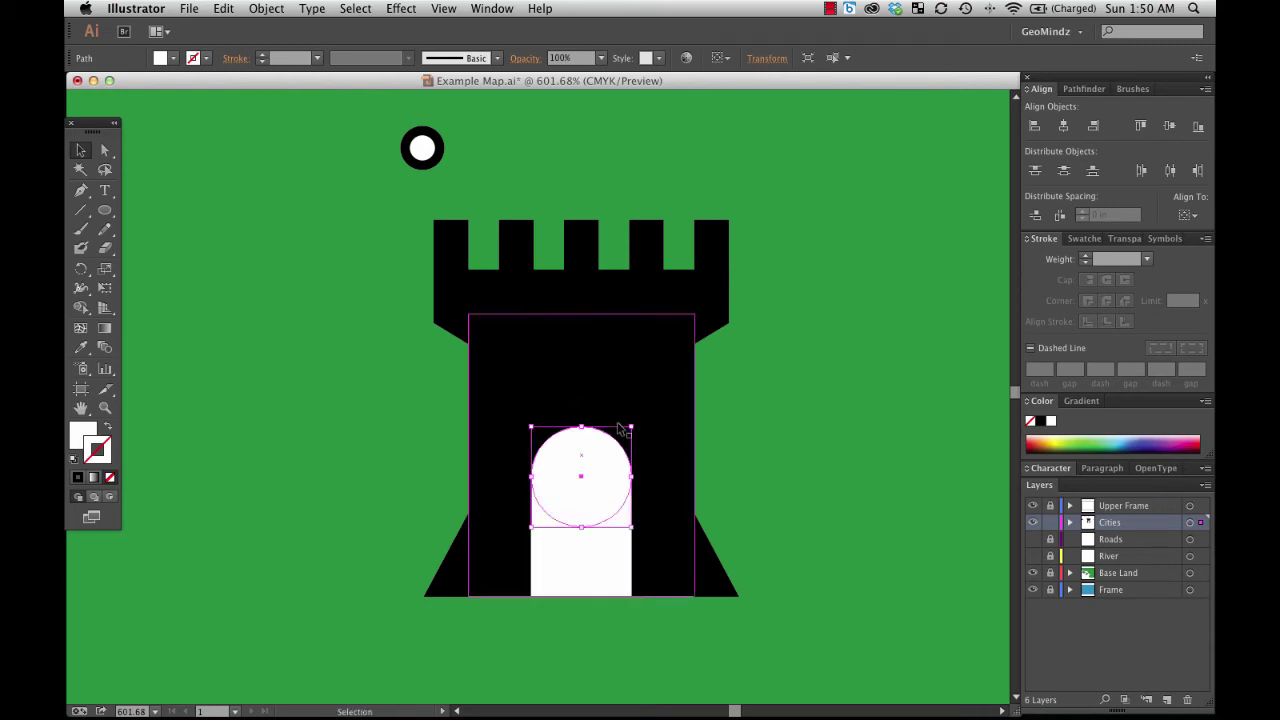
click(297, 491)
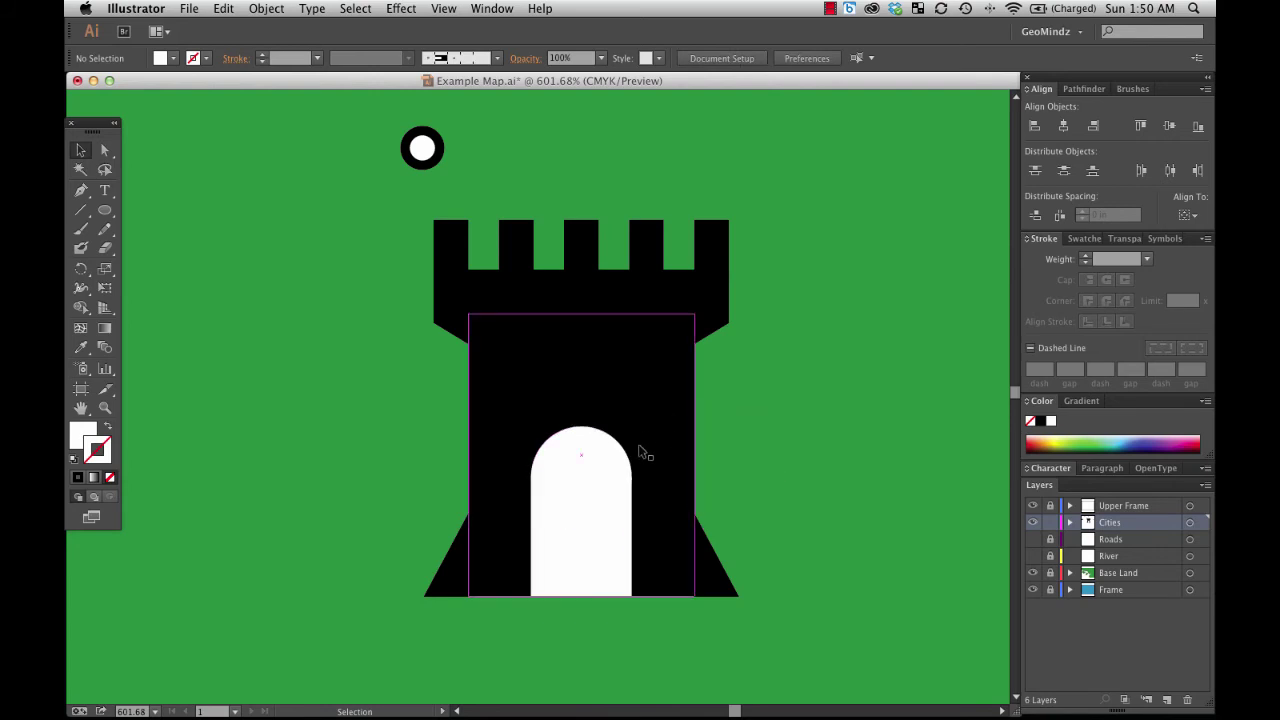
click(572, 570)
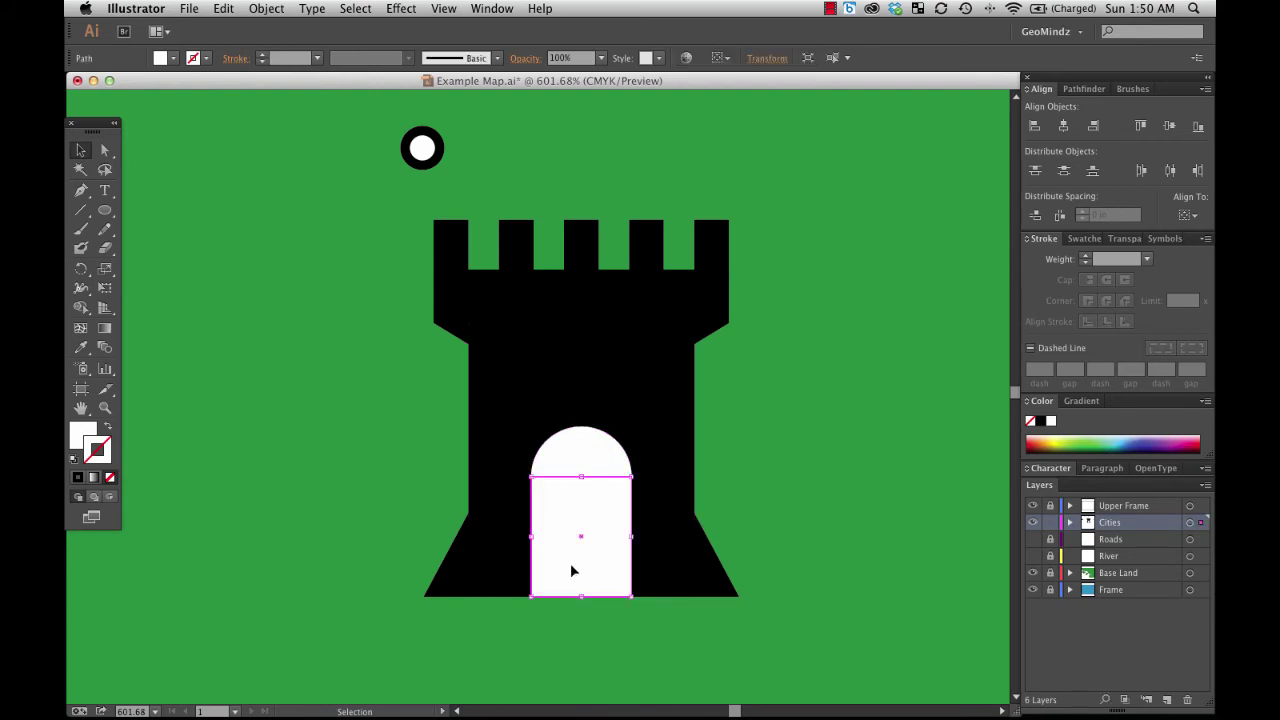
shift+click(584, 463)
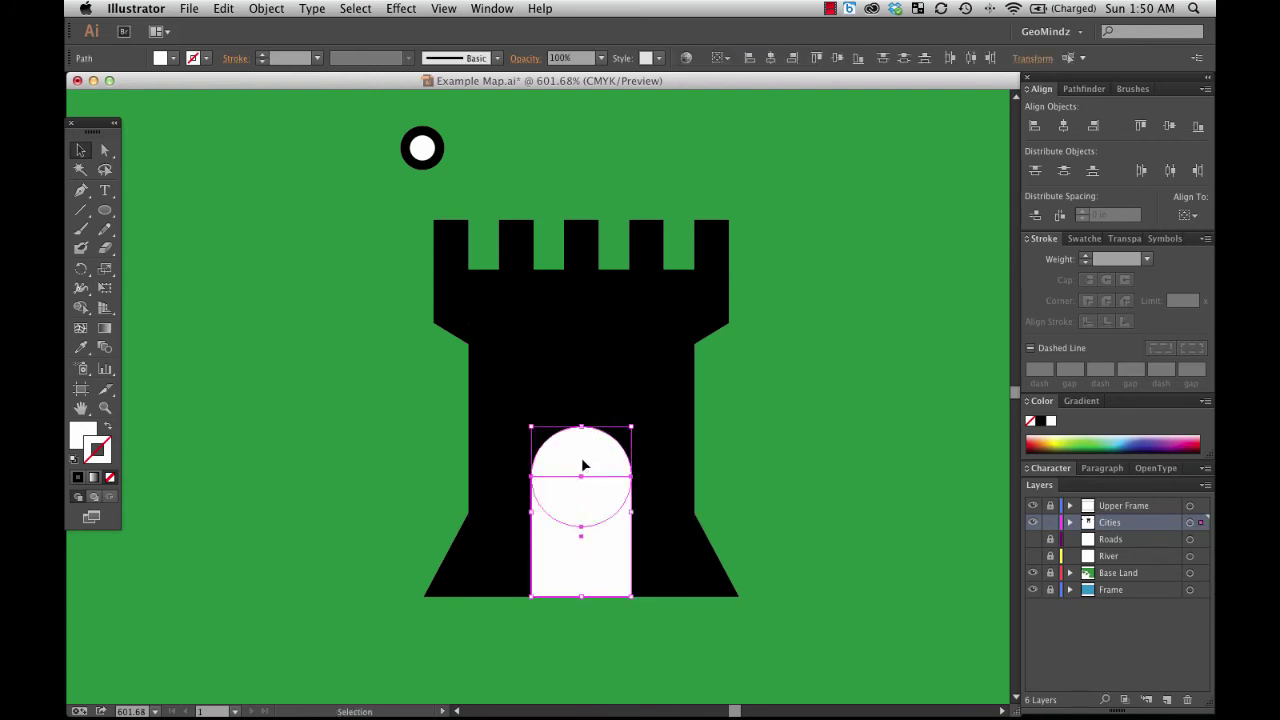
right_click(575, 486)
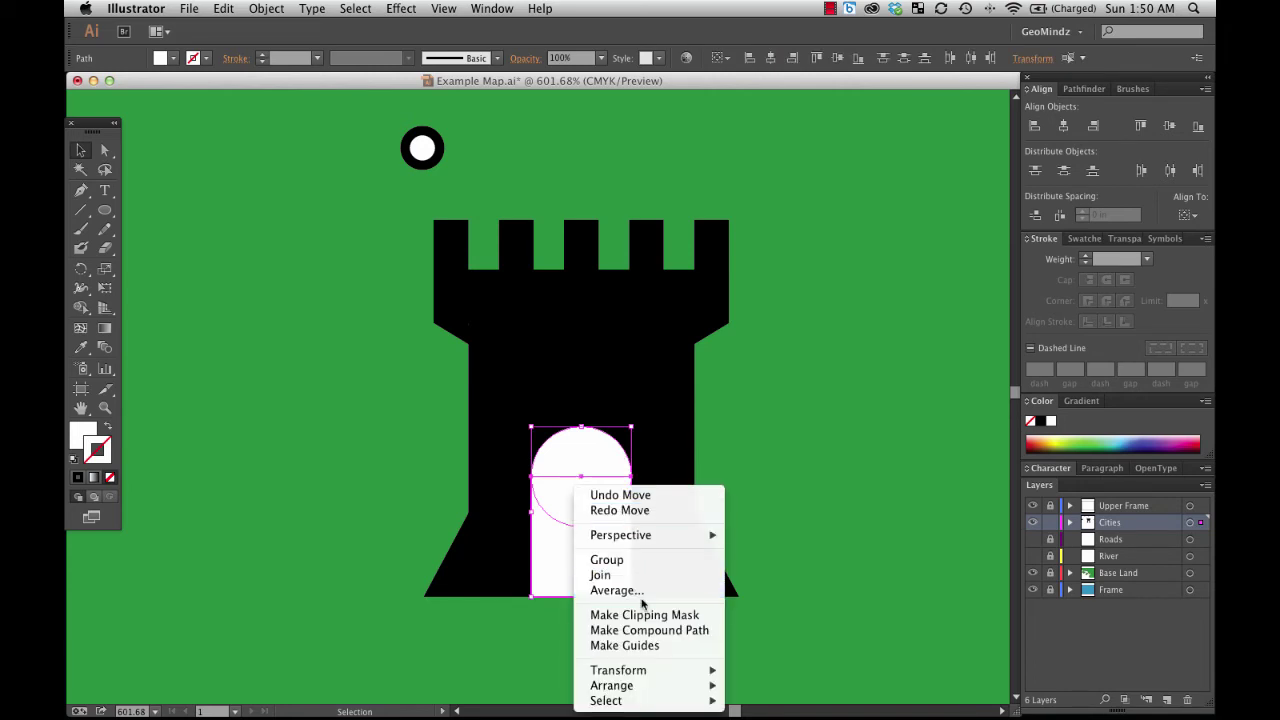
click(606, 559)
click(724, 517)
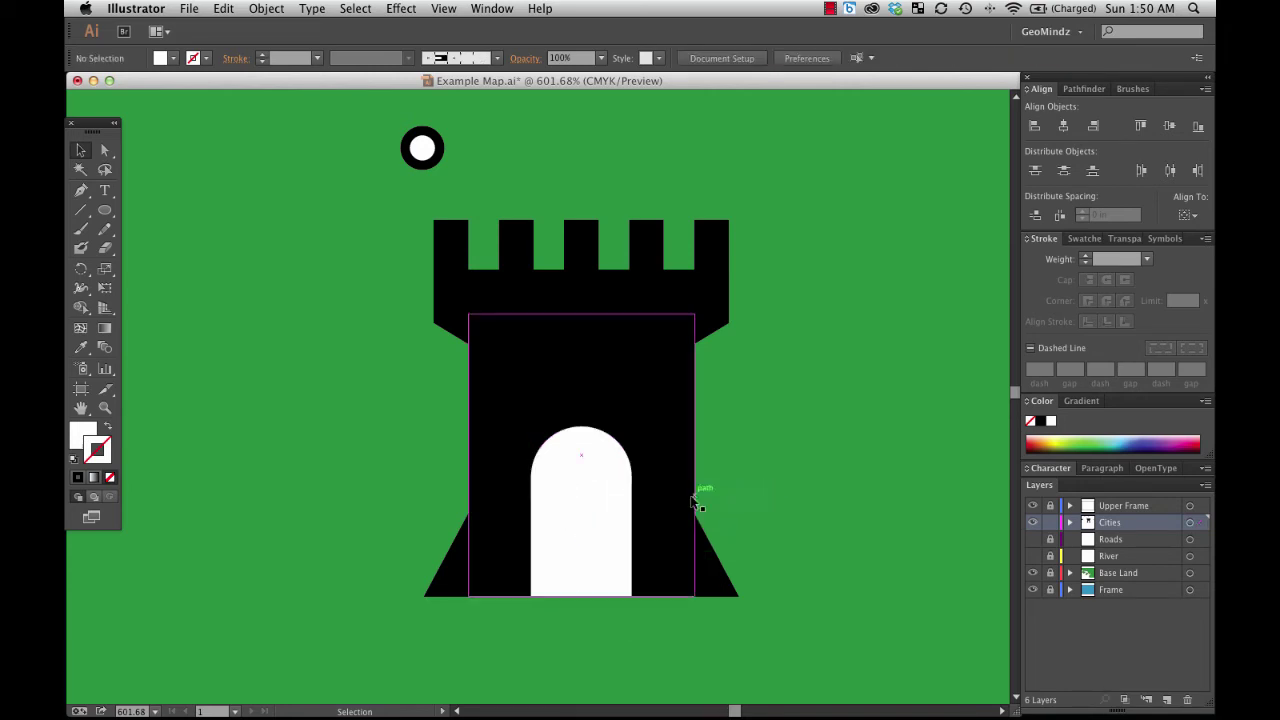
click(612, 530)
drag(611, 524, 759, 446)
key(super+z)
key(super+z)
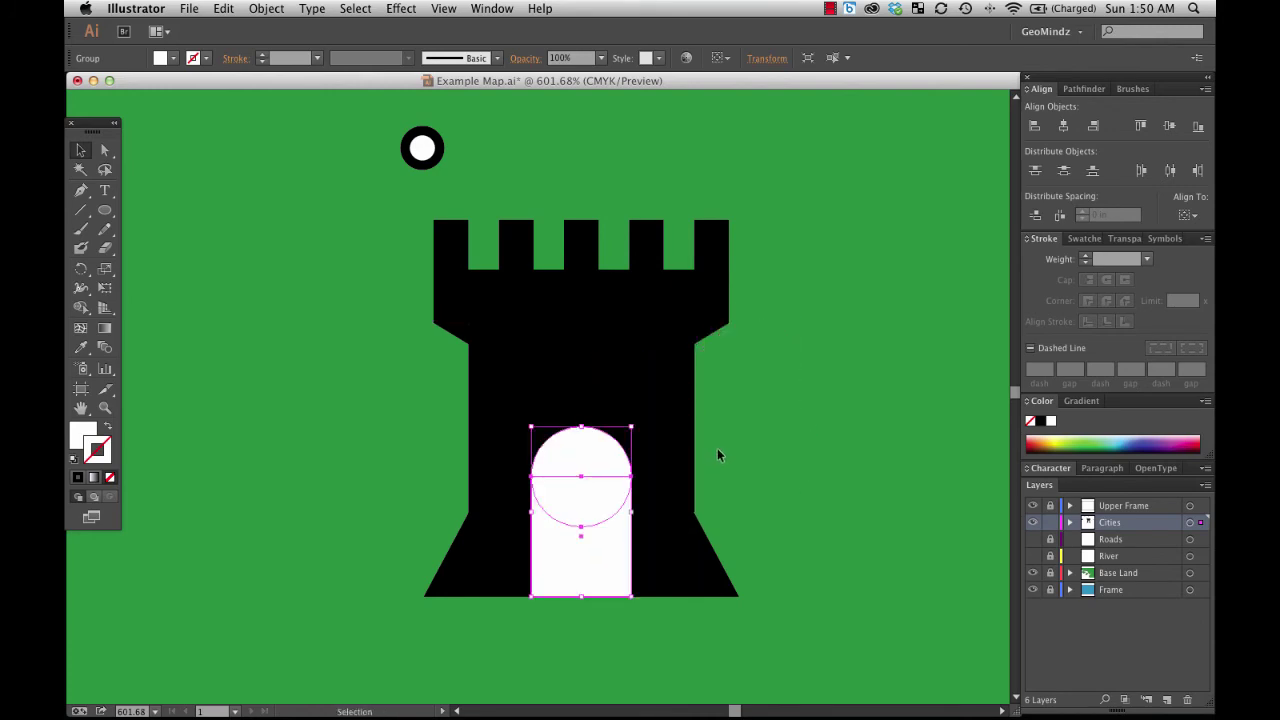
click(794, 428)
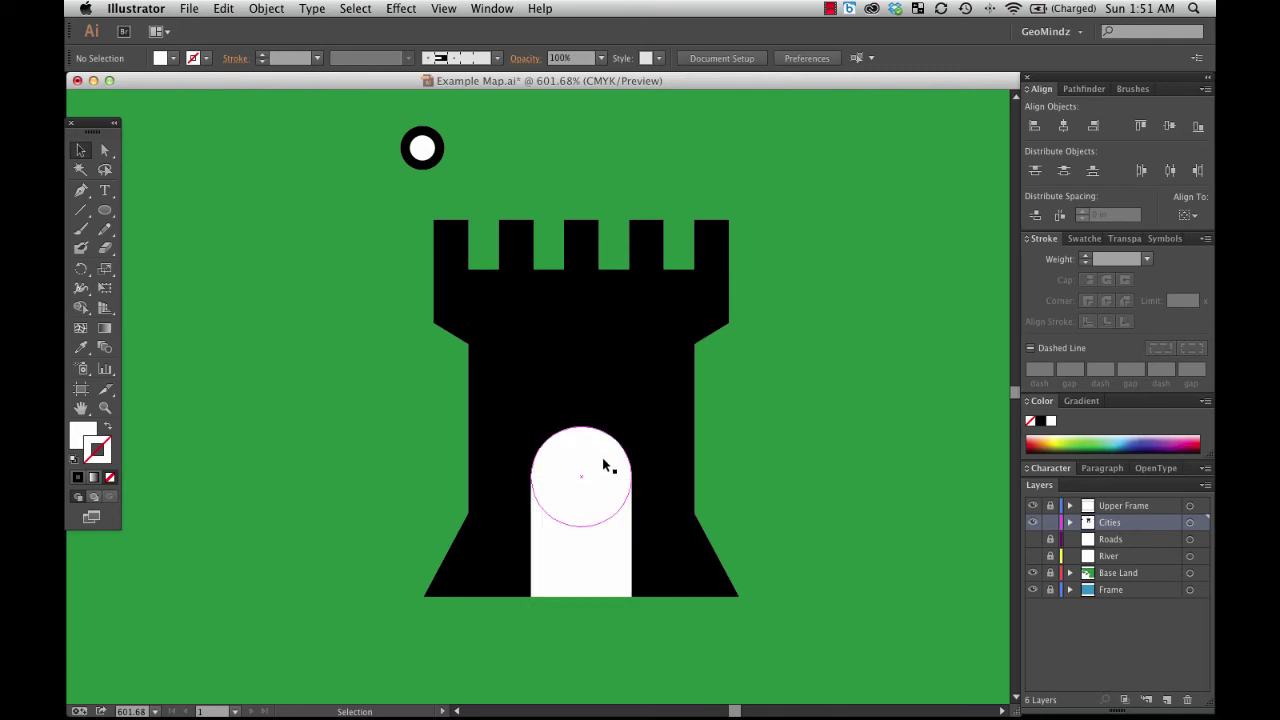
right_click(587, 492)
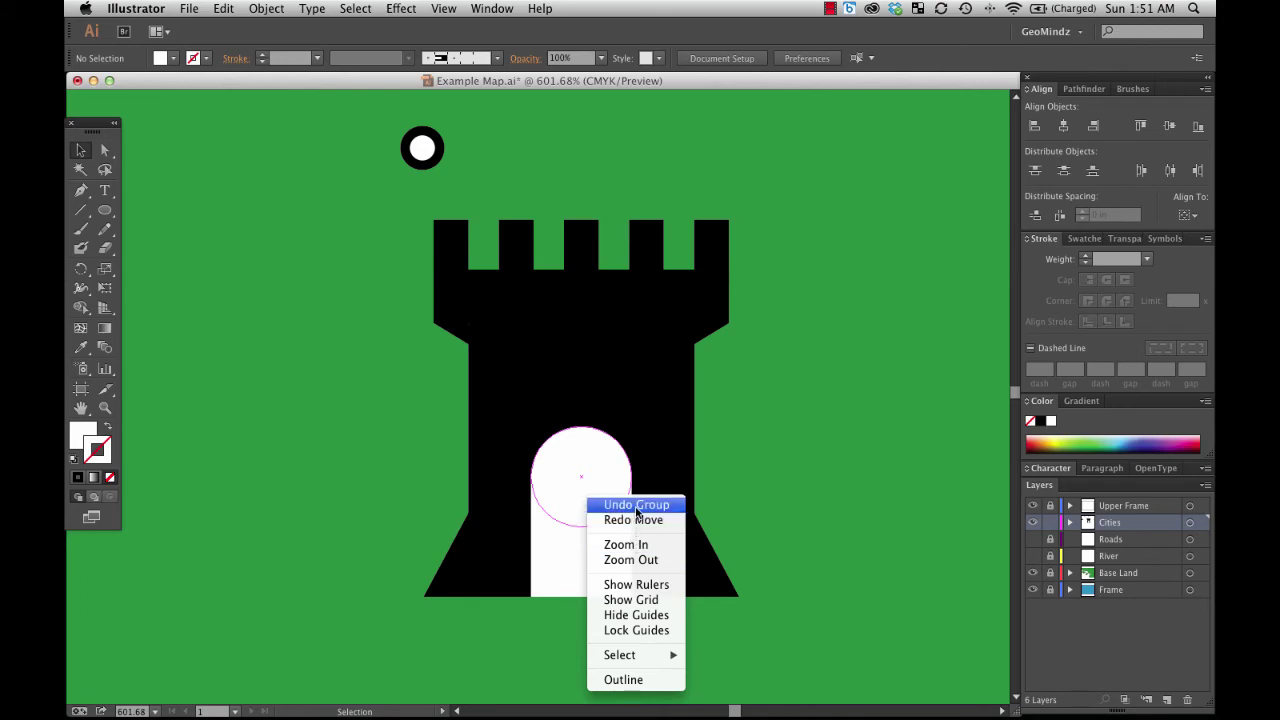
click(634, 505)
drag(603, 493, 632, 479)
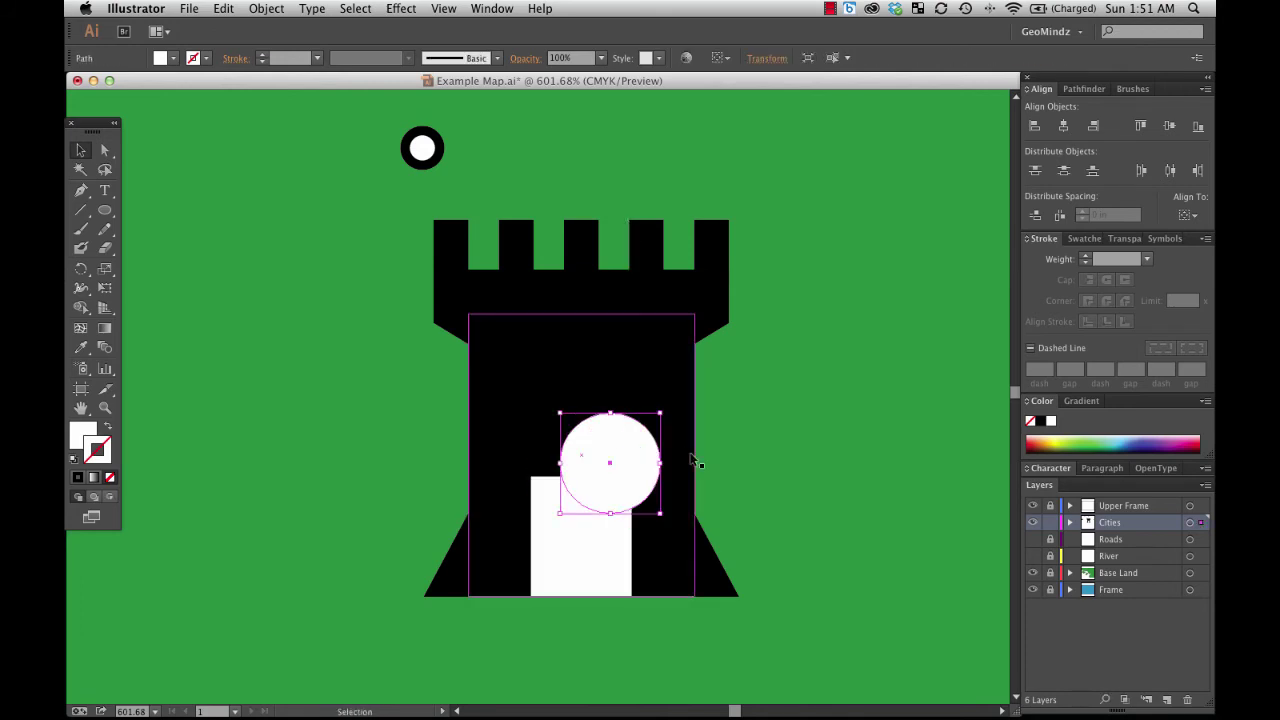
key(ctrl+z)
click(803, 464)
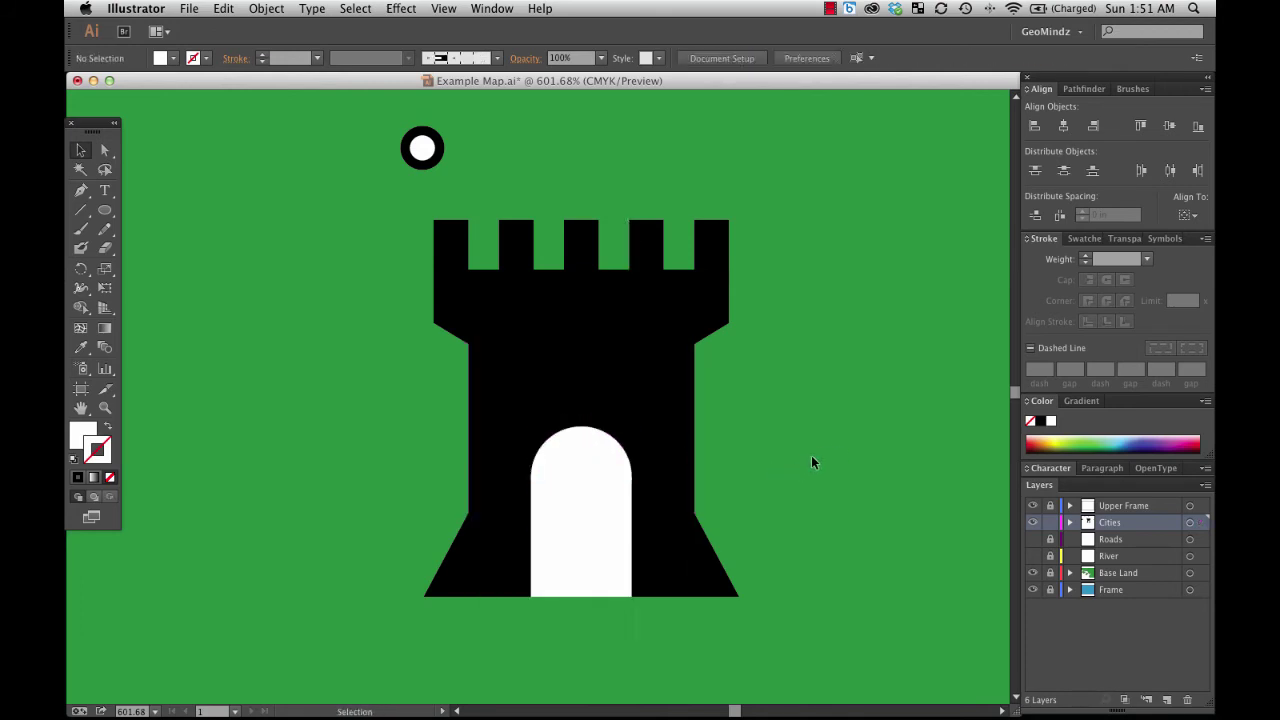
Unite the door circle and rectangle into one arch shape with Pathfinder.
click(585, 546)
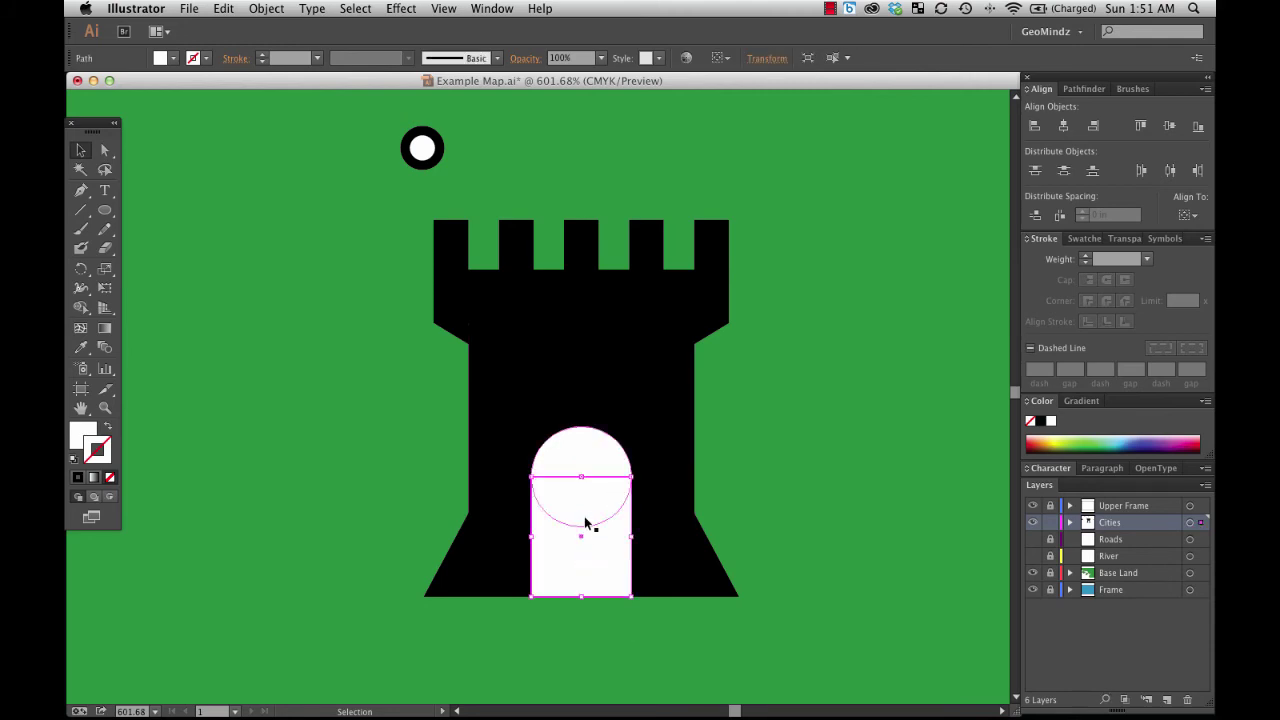
shift+click(587, 457)
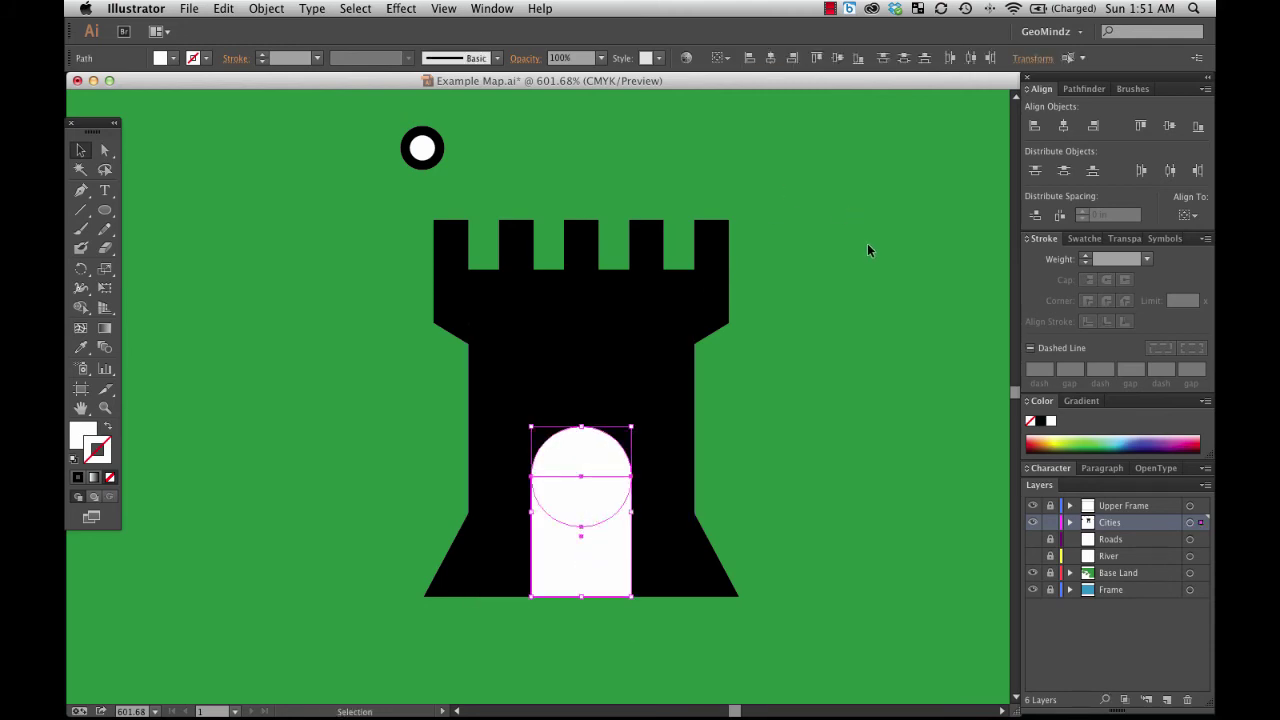
click(1084, 89)
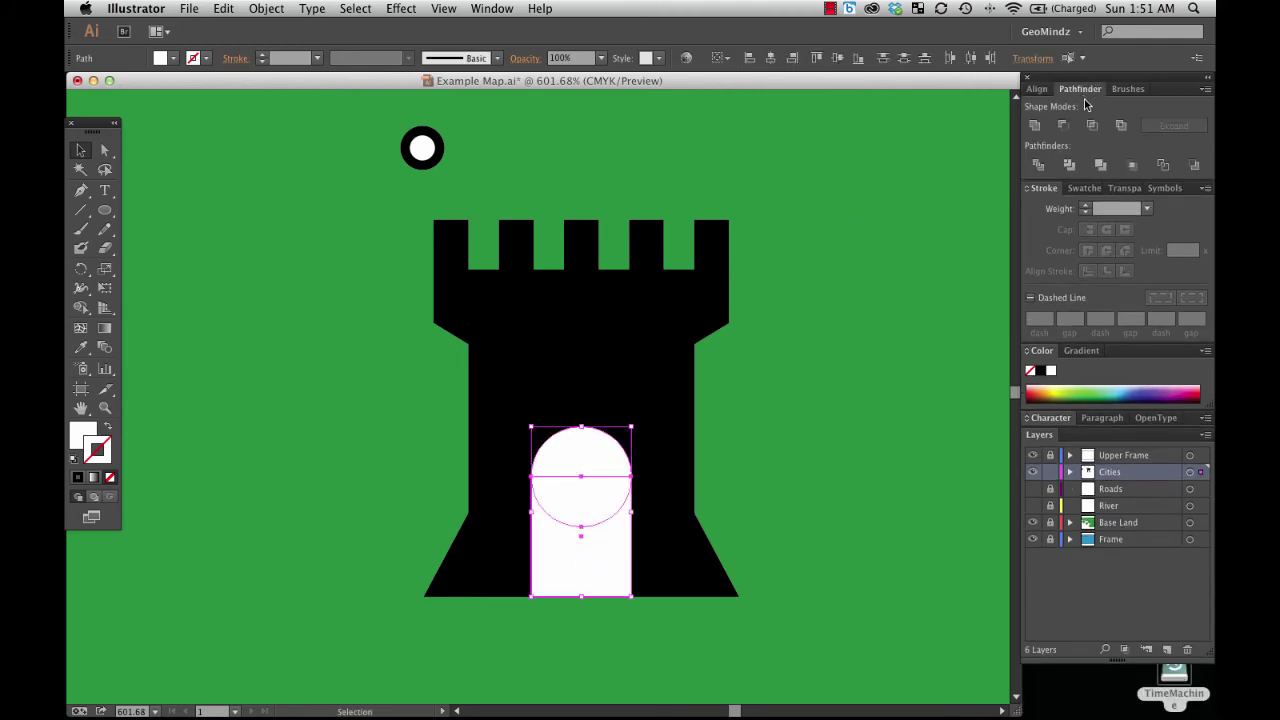
click(1036, 126)
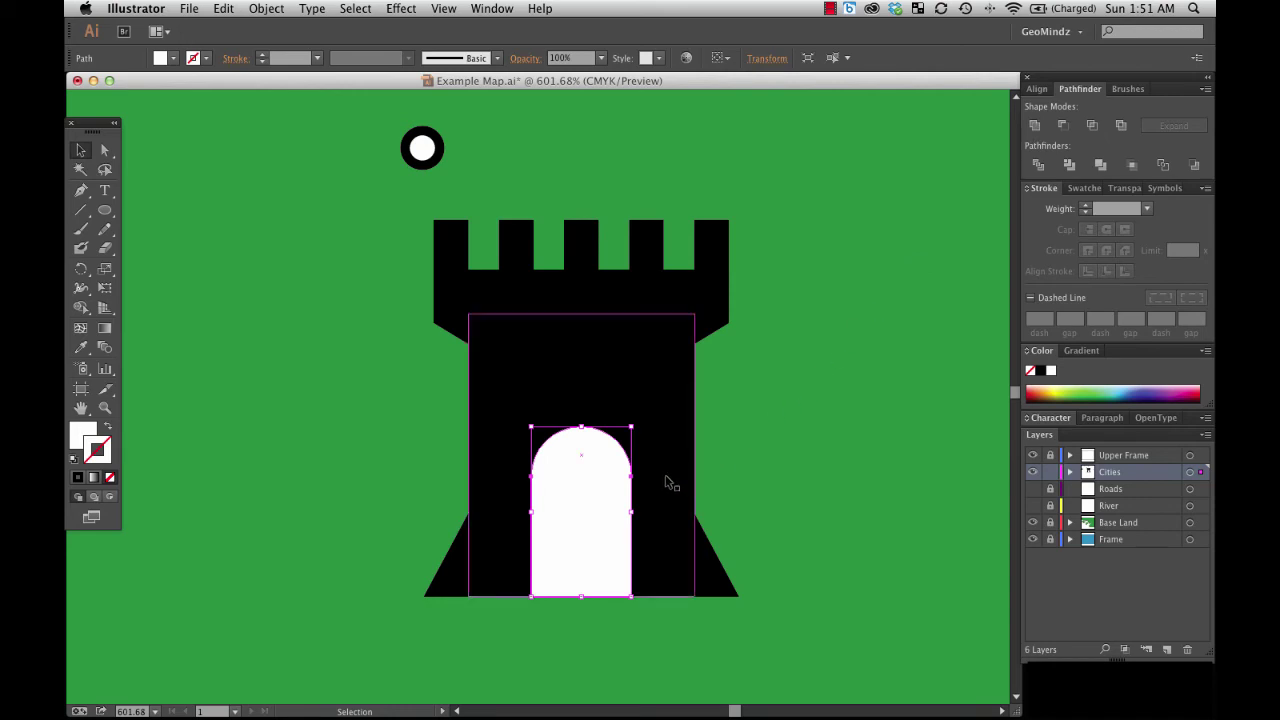
key(a)
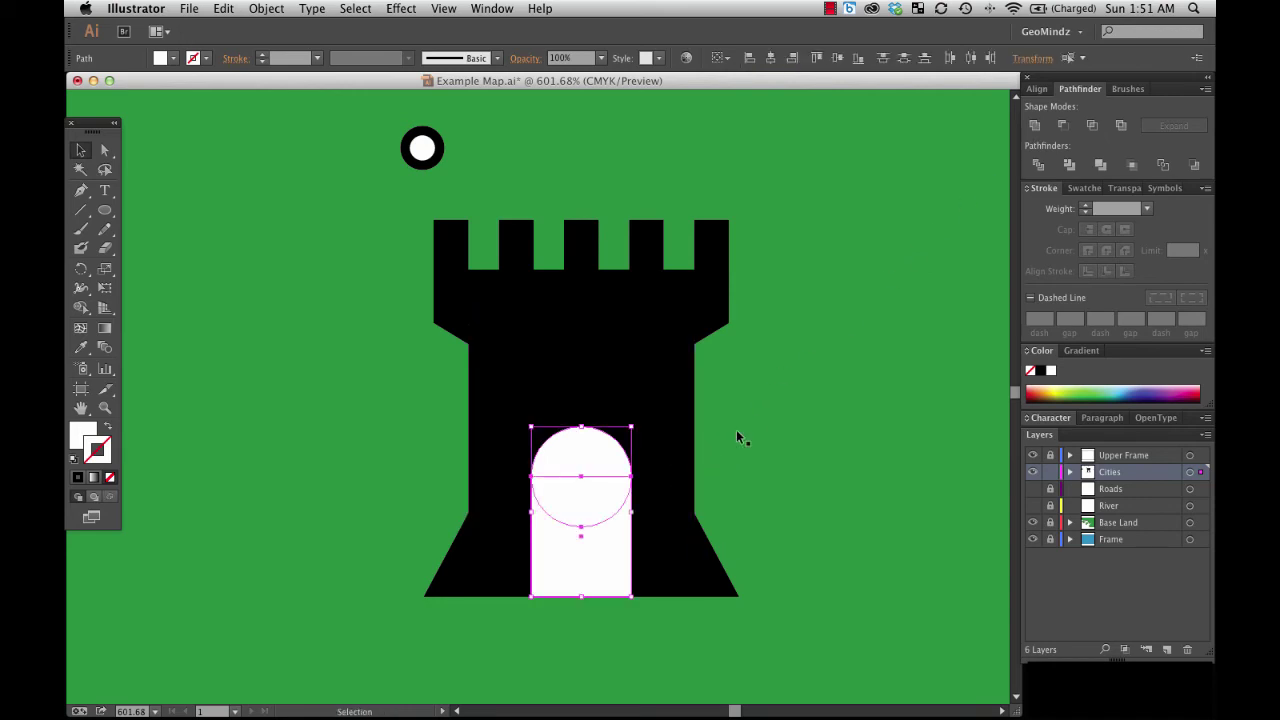
key(v)
click(1036, 126)
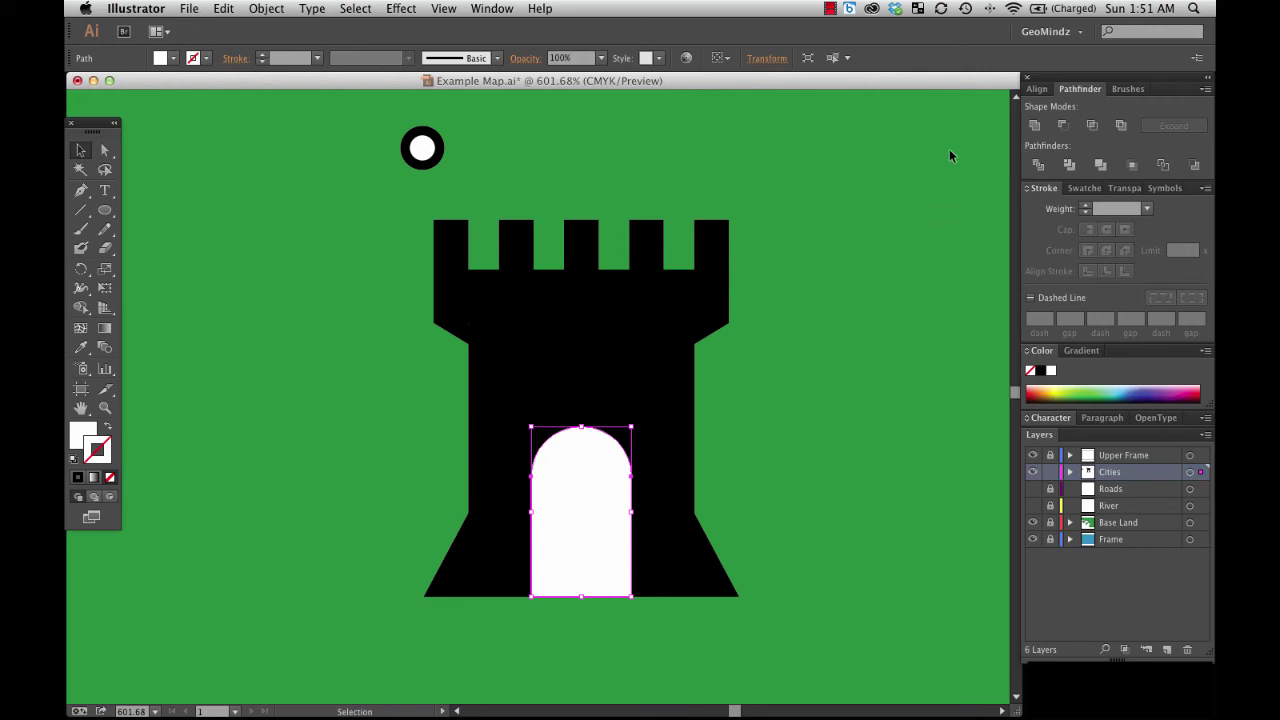
Test-move the arched door sideways, then undo back to its centred position at the base.
click(182, 180)
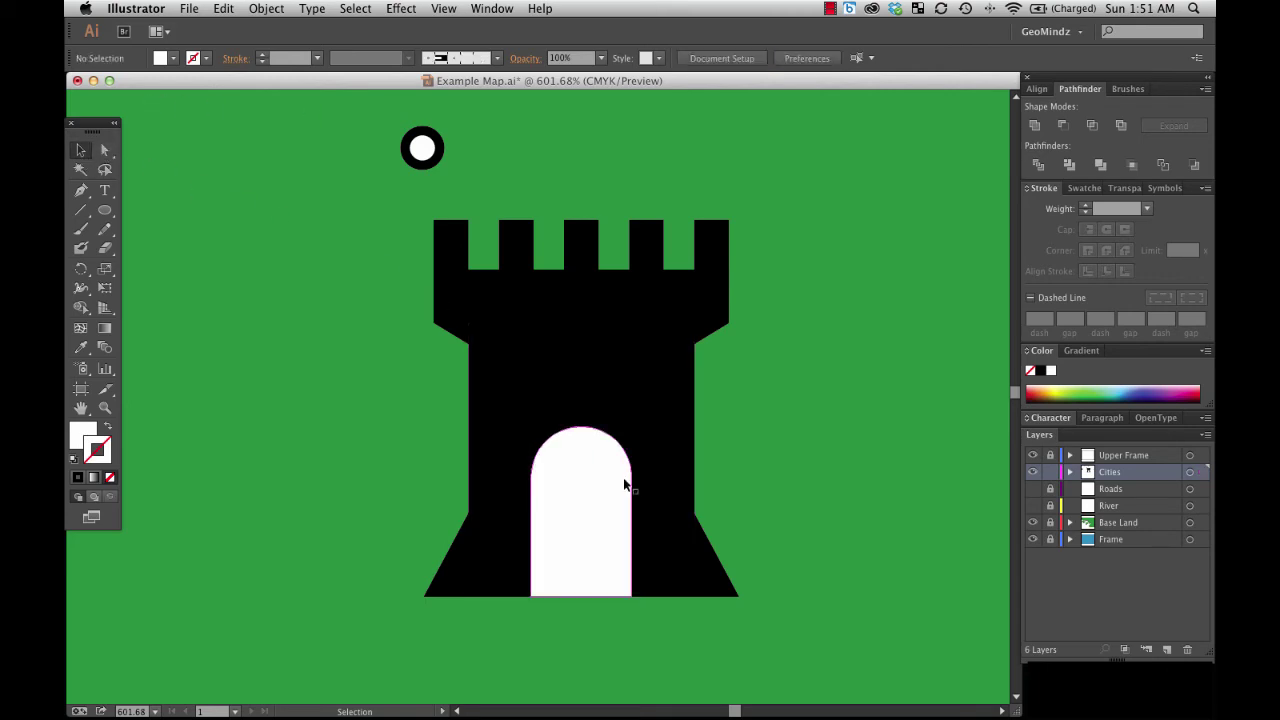
drag(576, 557, 727, 502)
click(821, 477)
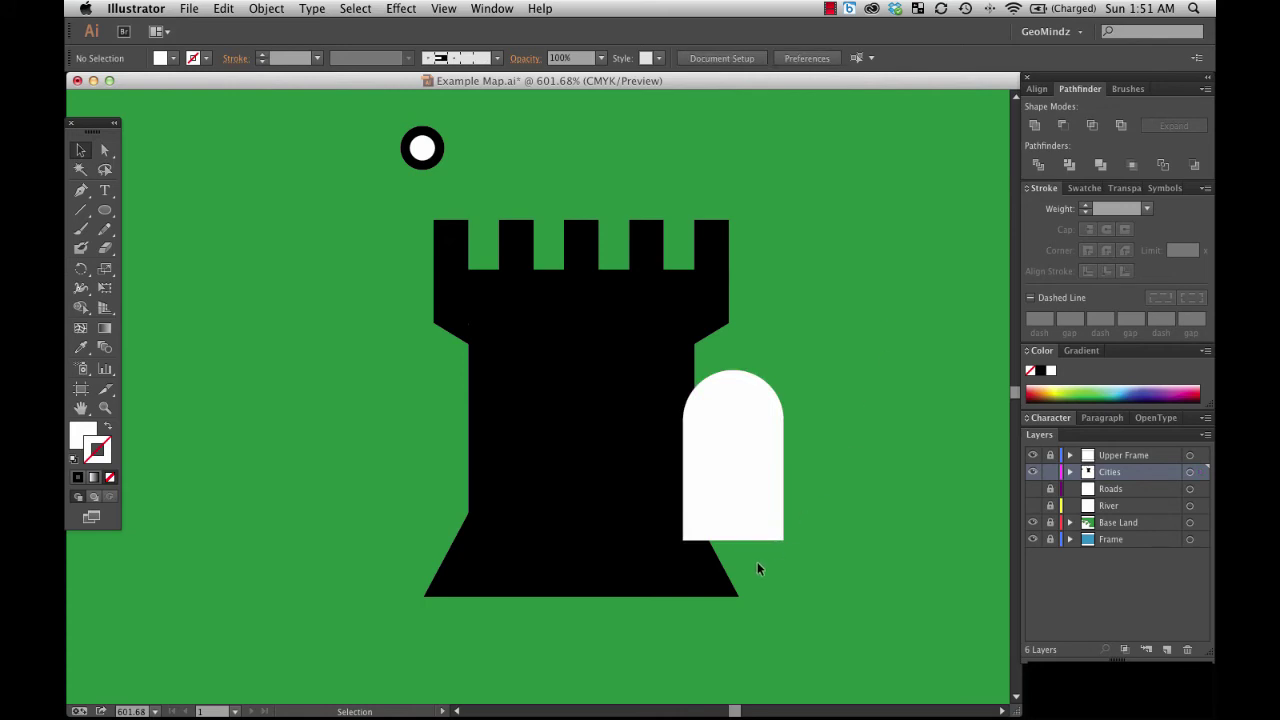
drag(727, 490, 688, 491)
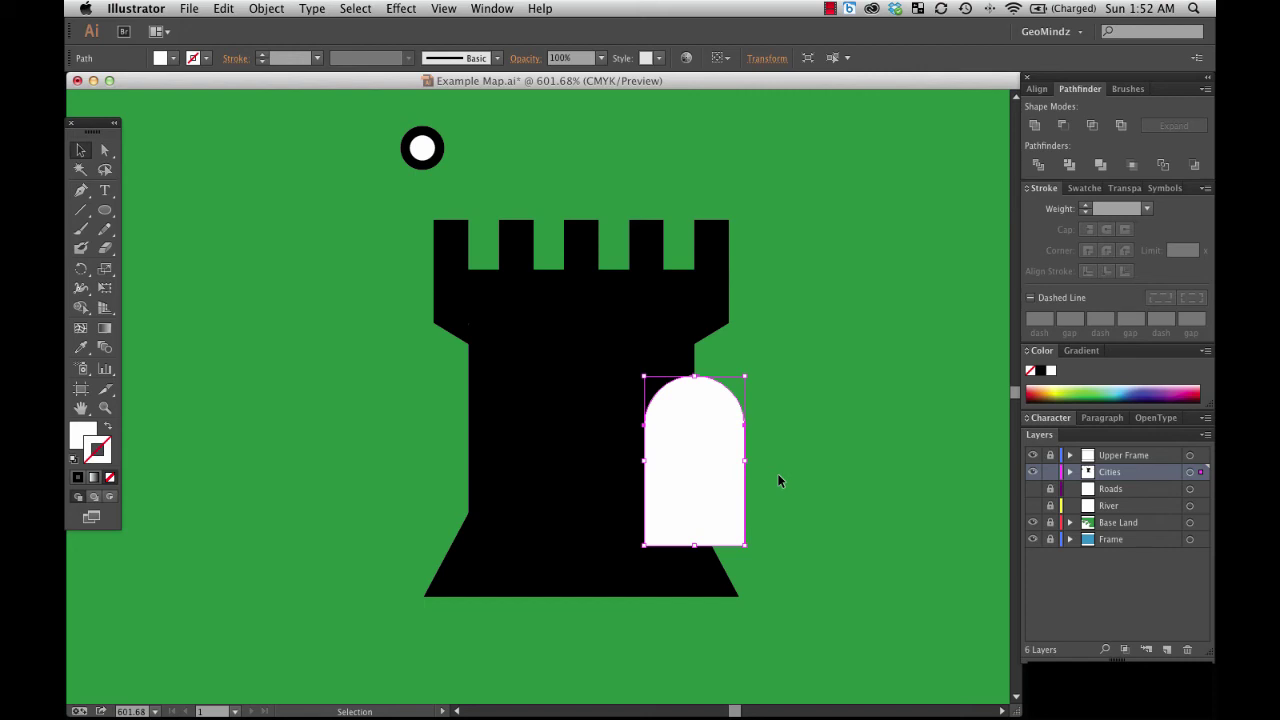
key(super+z)
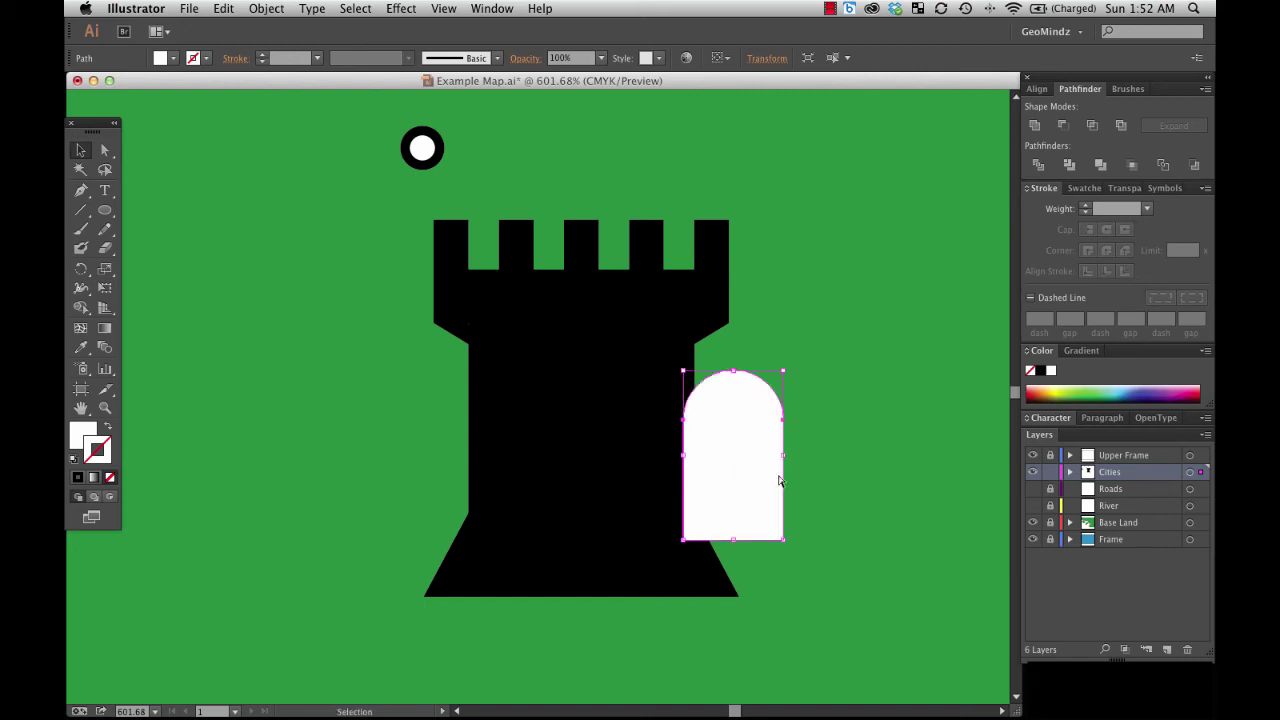
key(super+z)
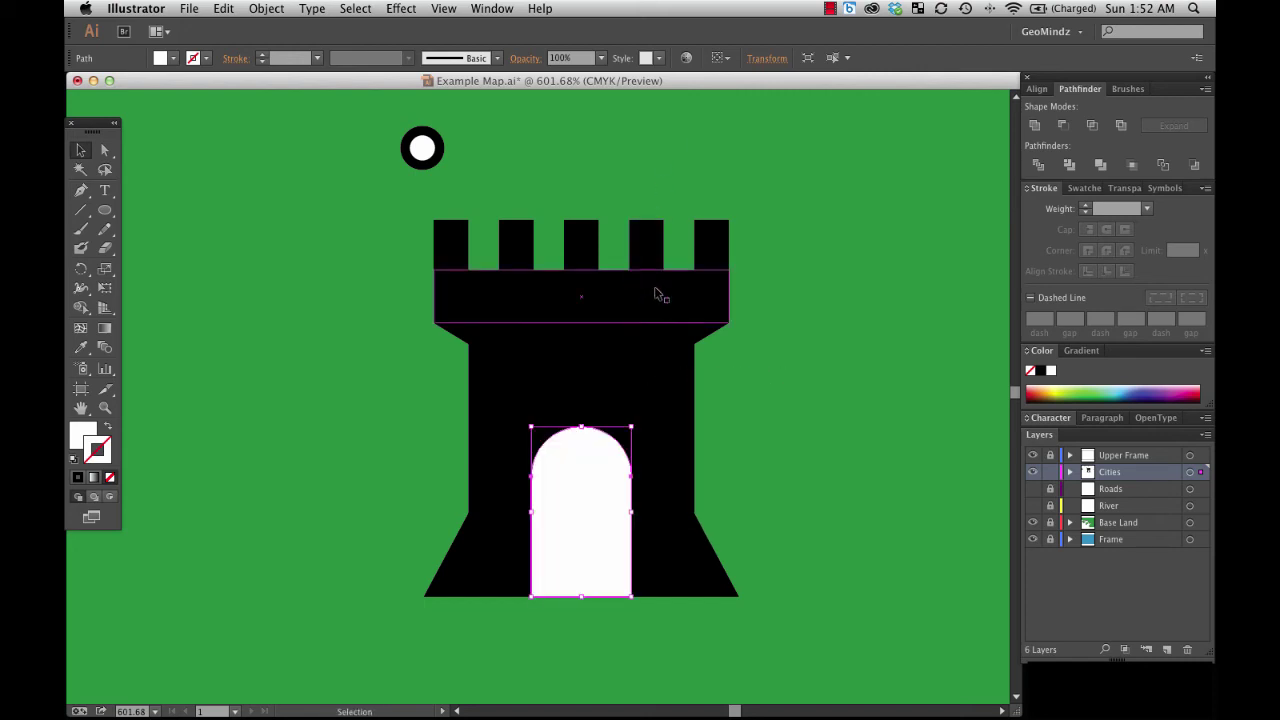
Draw a short vertical line above the door's left side with white stroke, no fill and round caps.
click(790, 369)
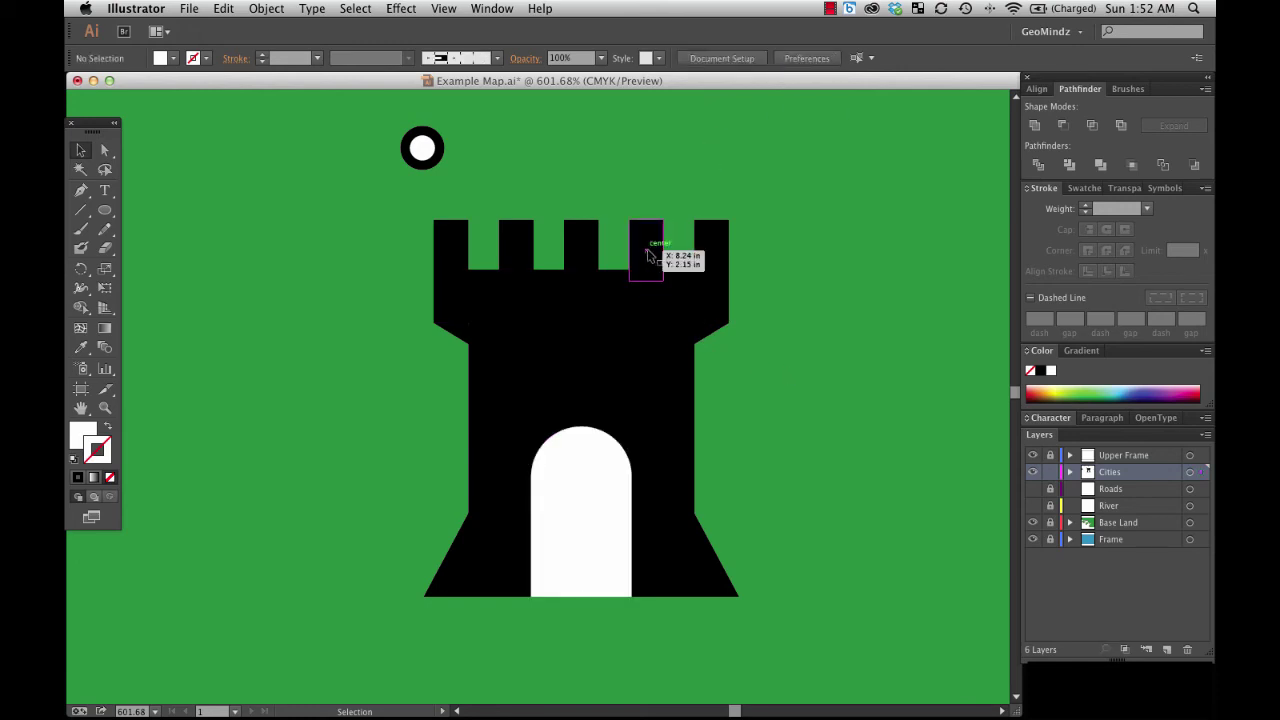
click(81, 209)
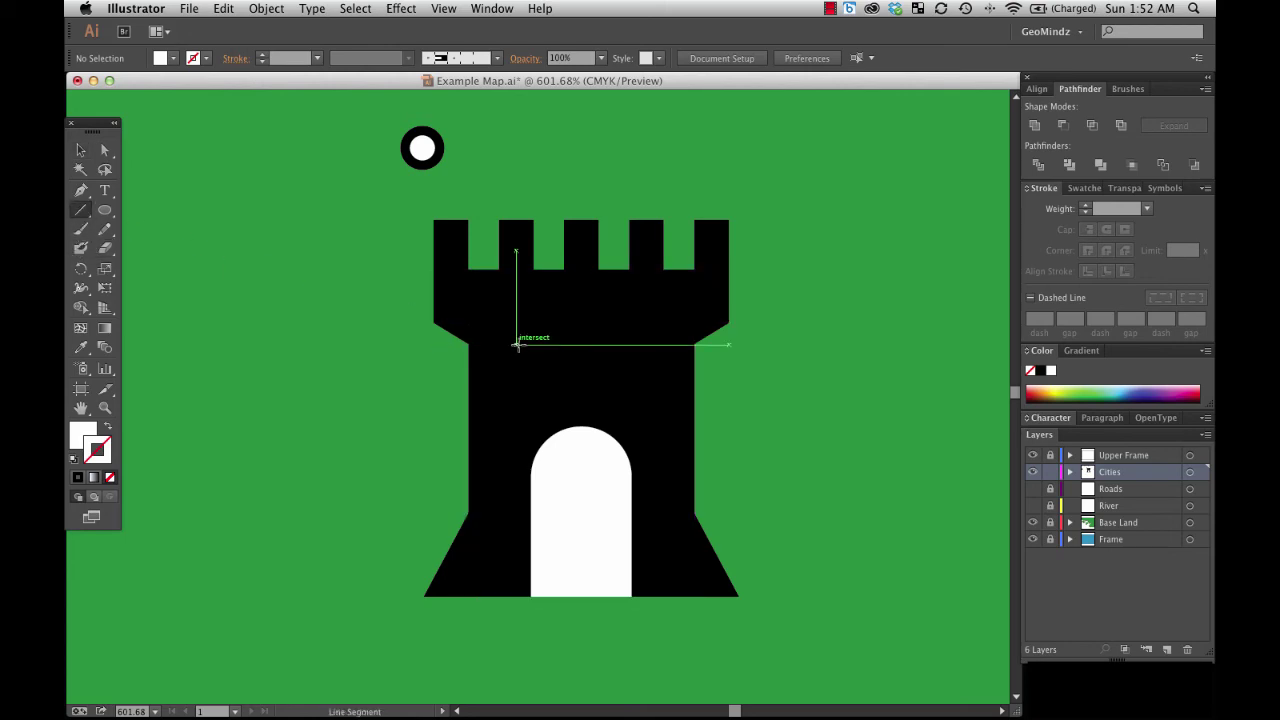
drag(516, 346, 515, 390)
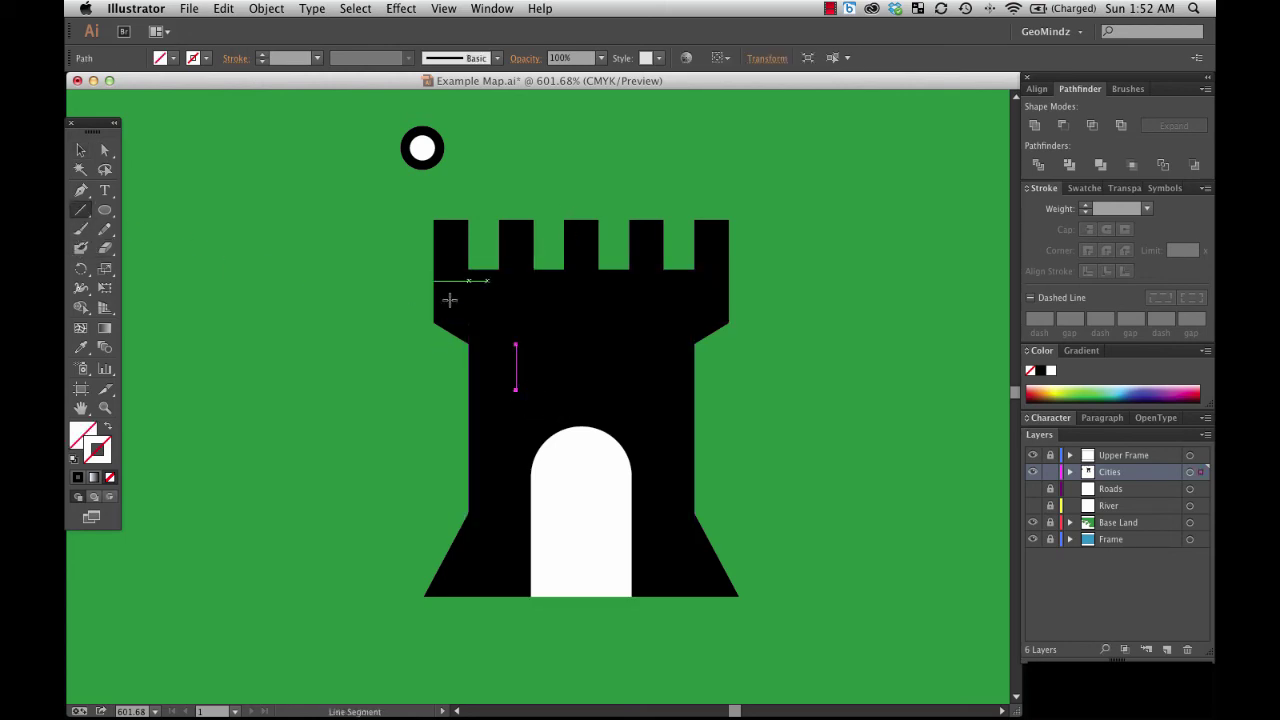
double_click(97, 450)
click(905, 349)
click(73, 460)
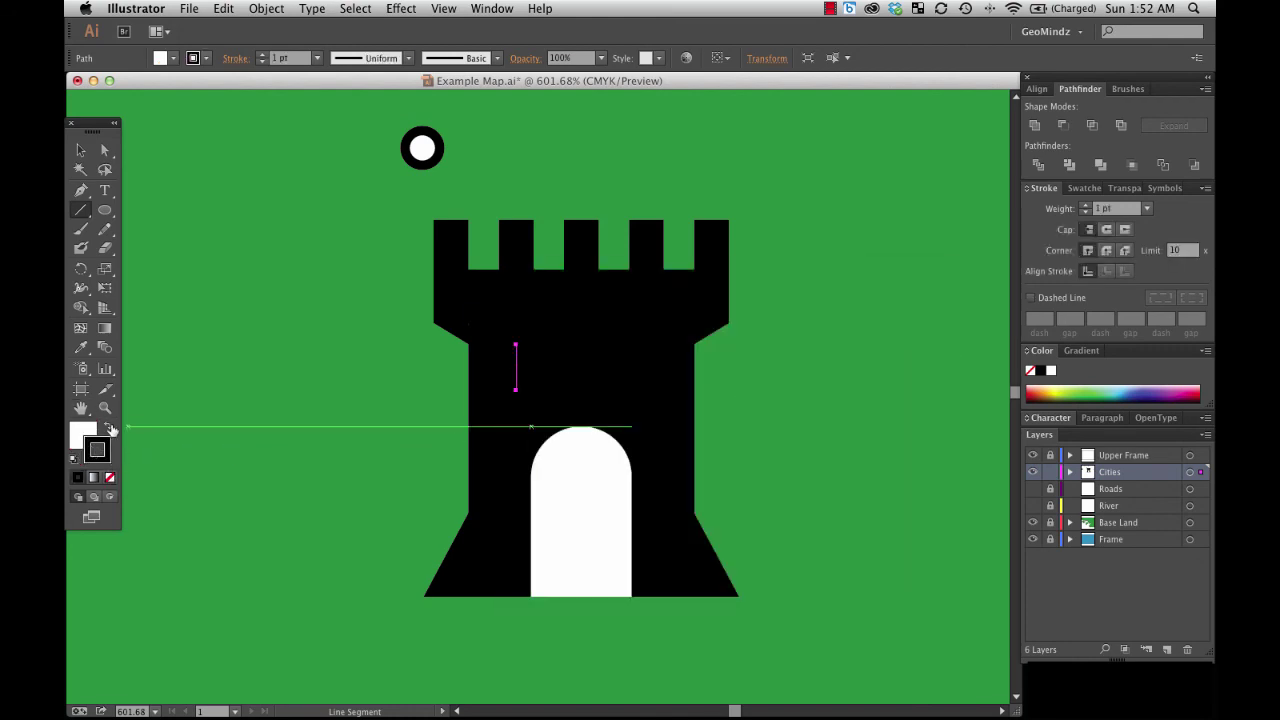
click(108, 427)
click(110, 478)
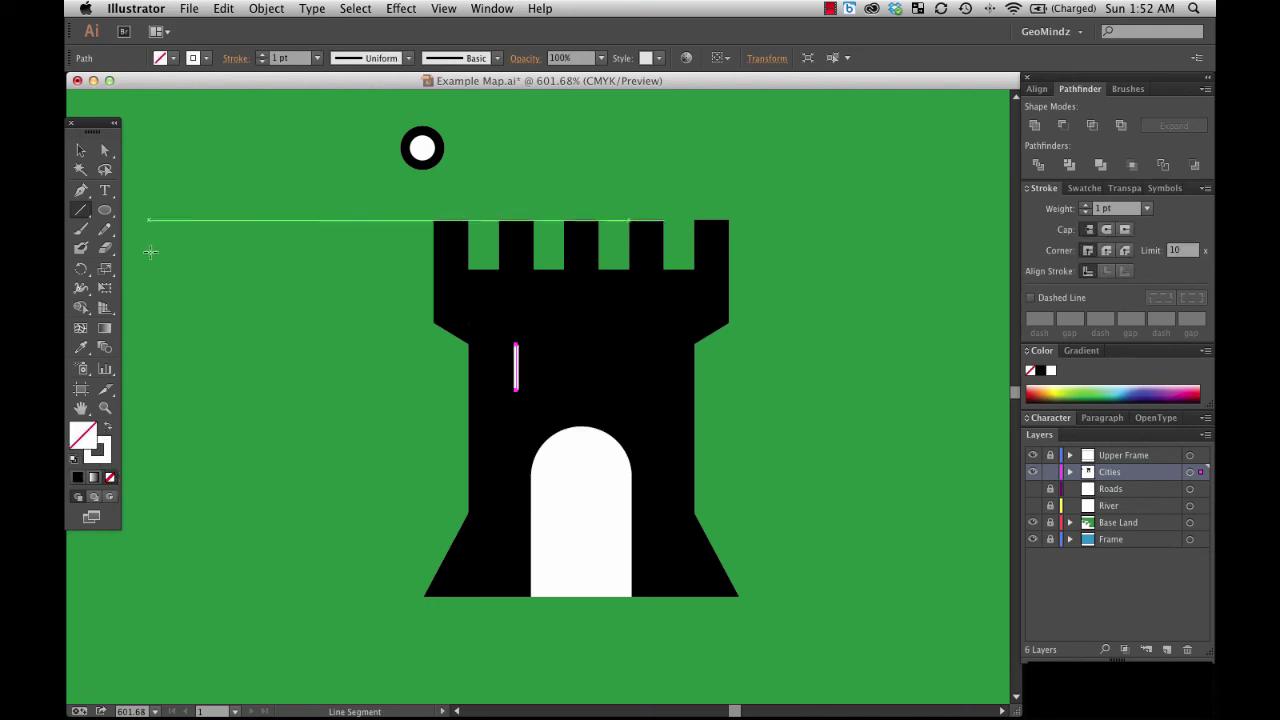
click(1107, 230)
Duplicate the window slit twice to the right to make three evenly spaced slits.
click(84, 151)
click(192, 187)
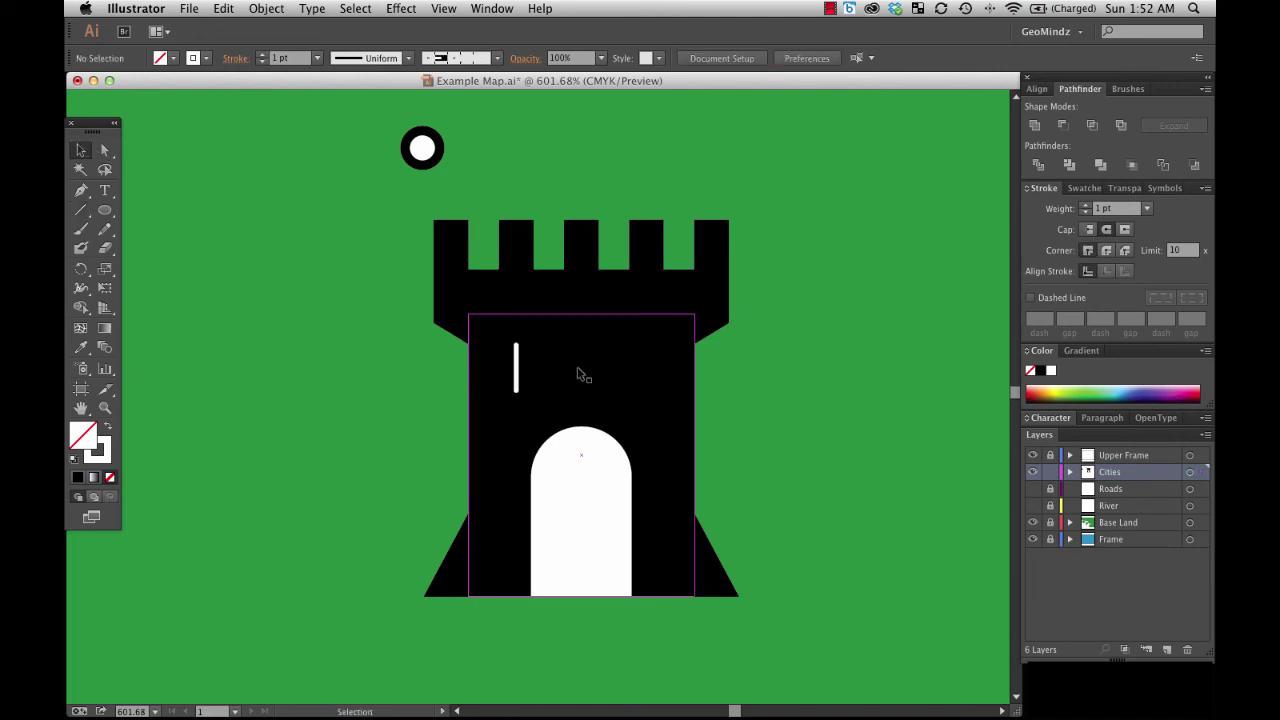
click(514, 368)
drag(511, 380, 636, 381)
click(536, 395)
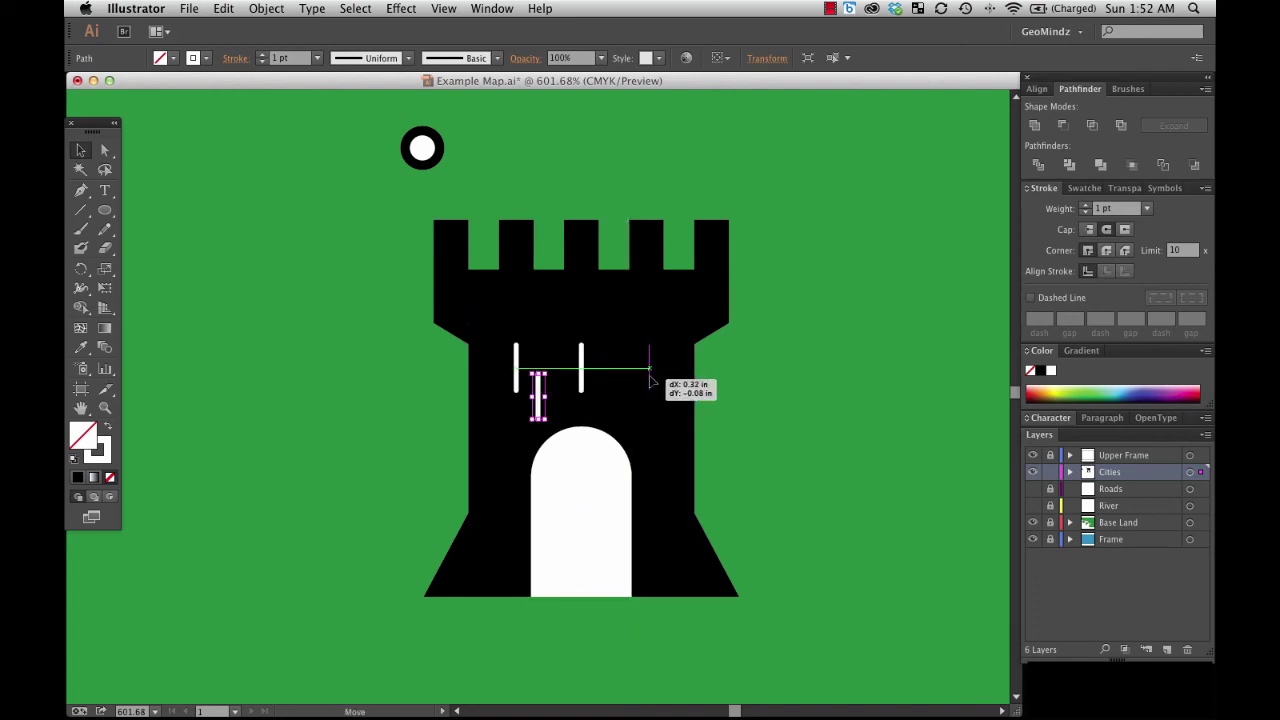
drag(650, 378, 651, 378)
click(620, 403)
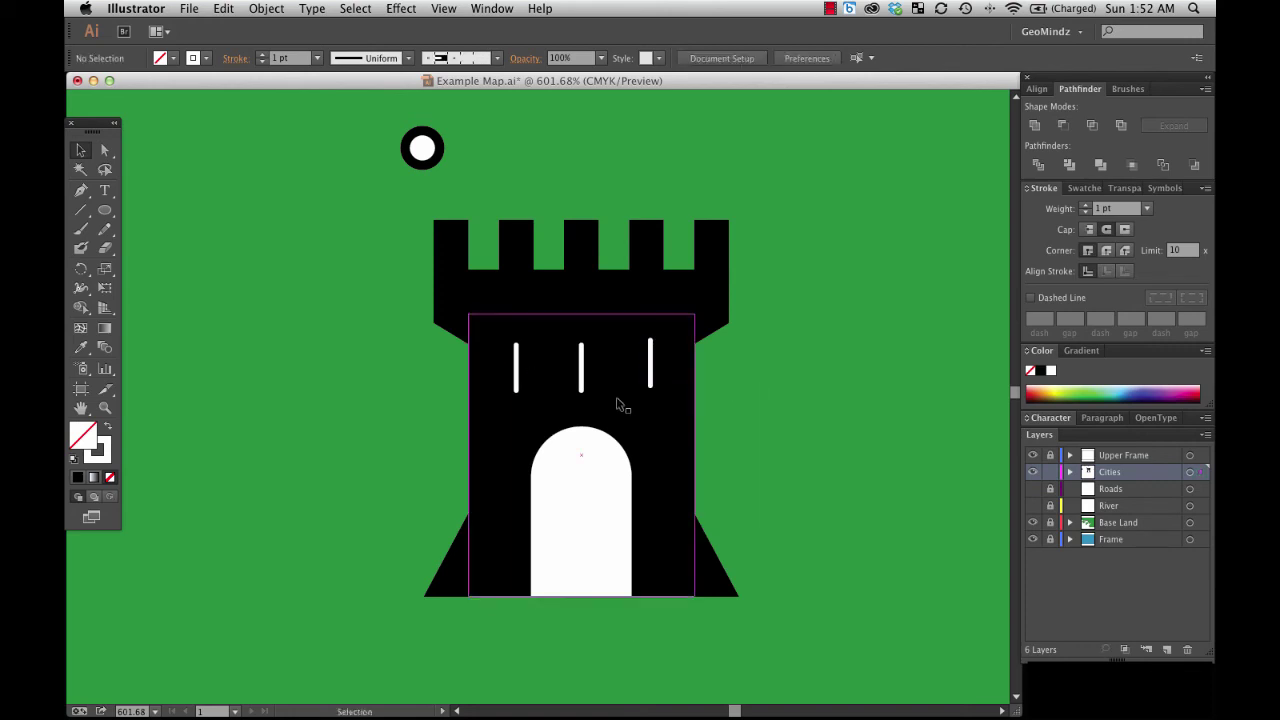
click(520, 385)
Space the three window slits evenly using Horizontal Distribute Center.
click(517, 372)
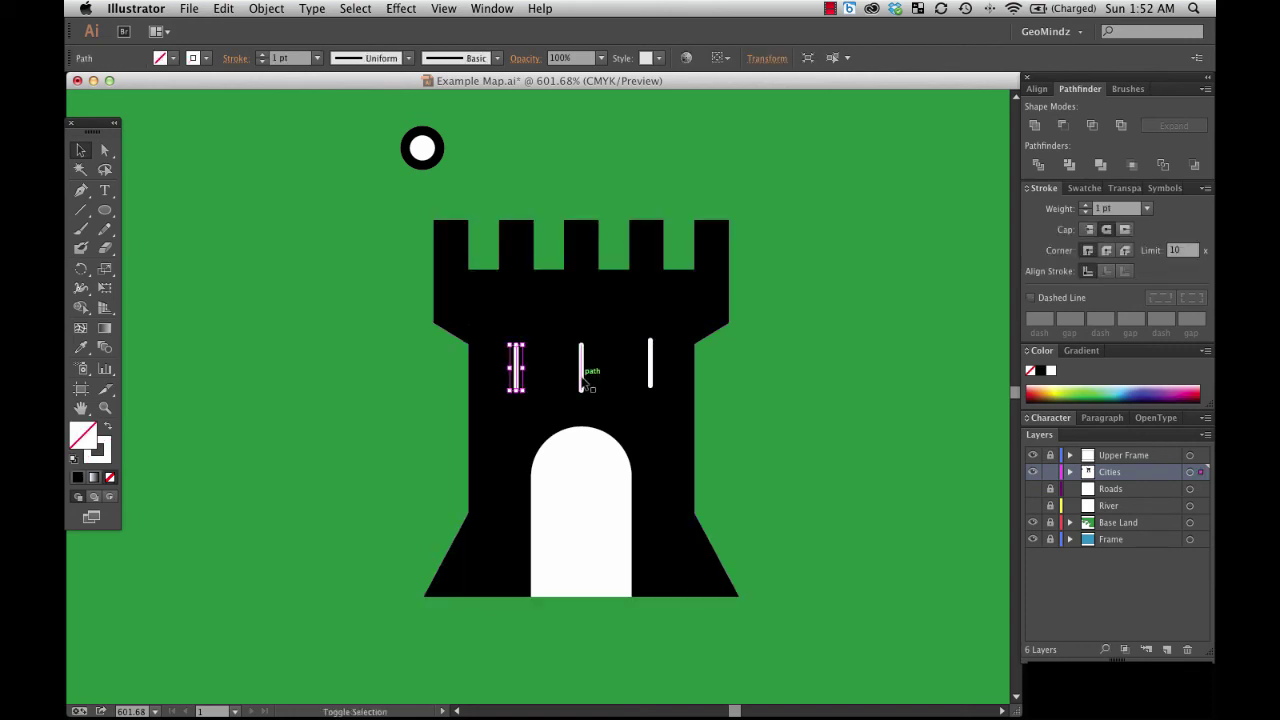
shift+click(582, 380)
shift+click(651, 365)
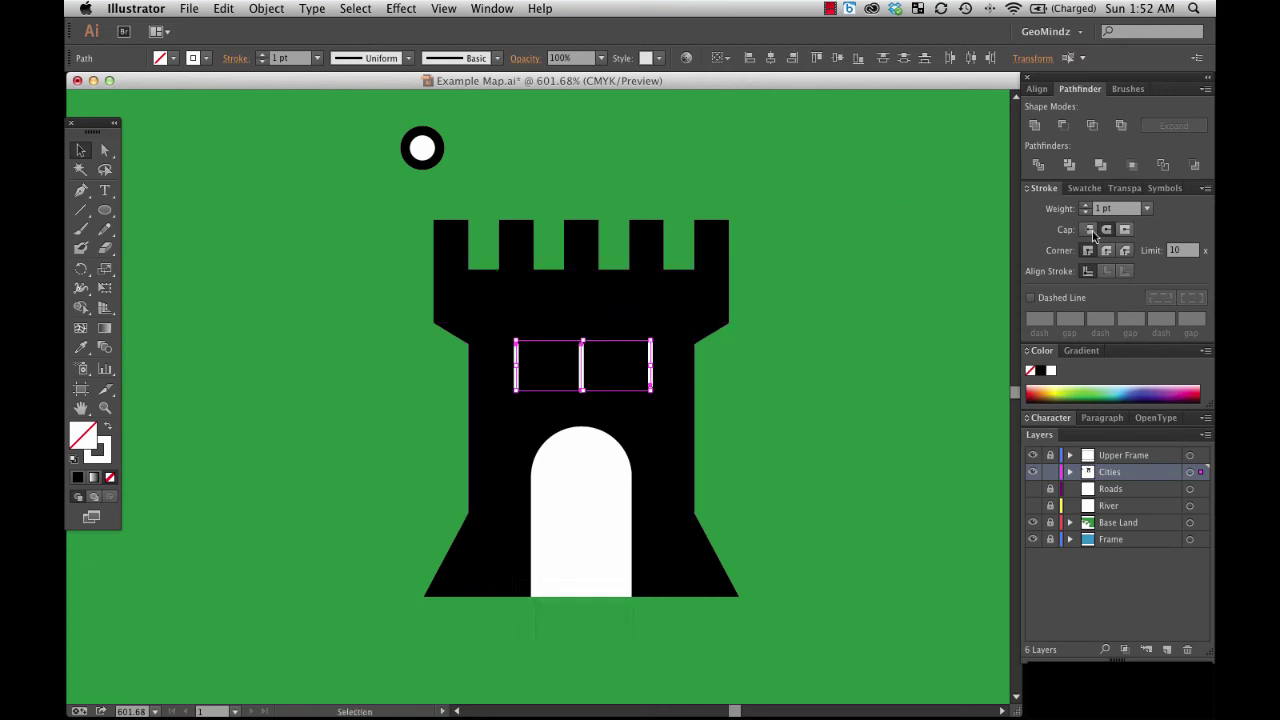
click(1037, 89)
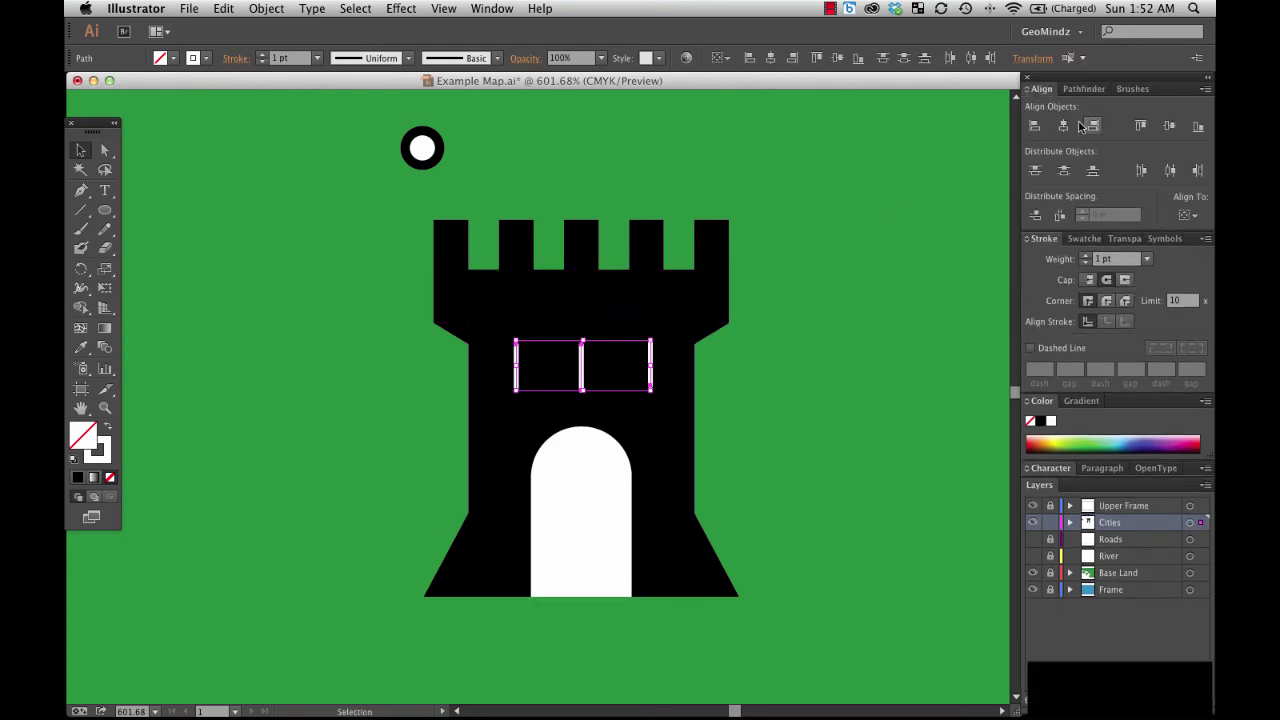
click(1169, 126)
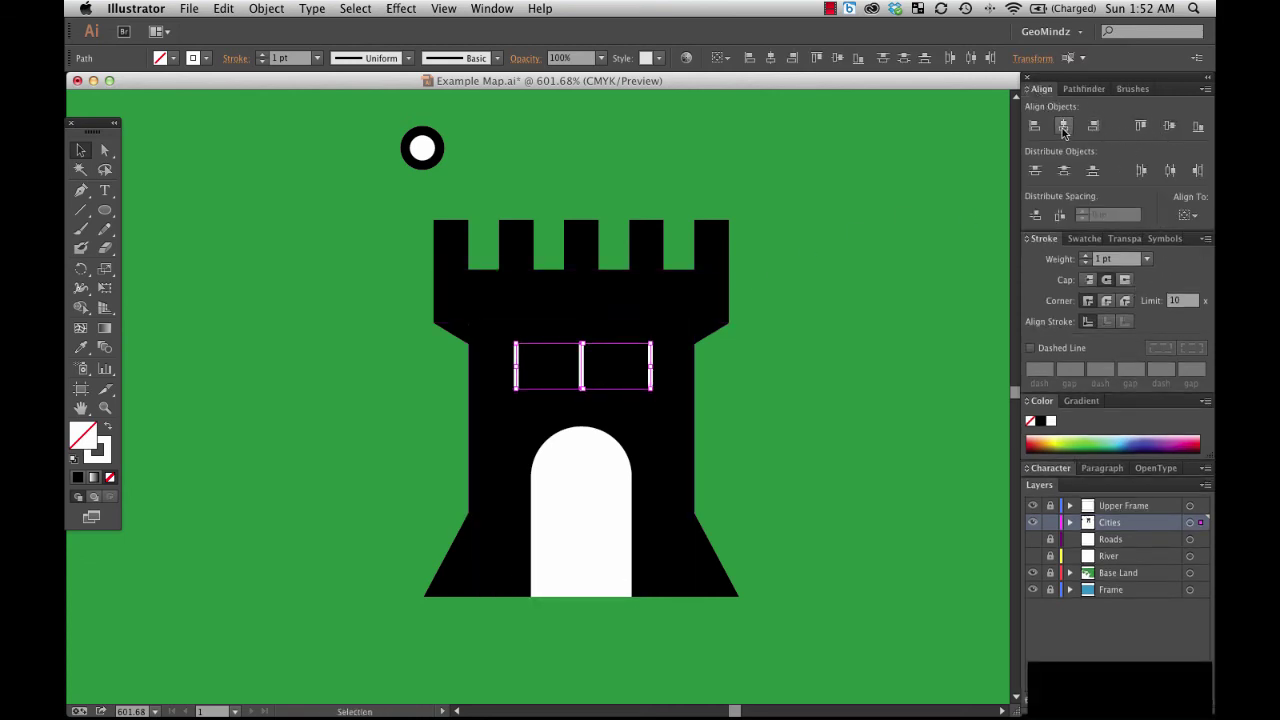
click(1063, 127)
key(super+z)
click(1170, 172)
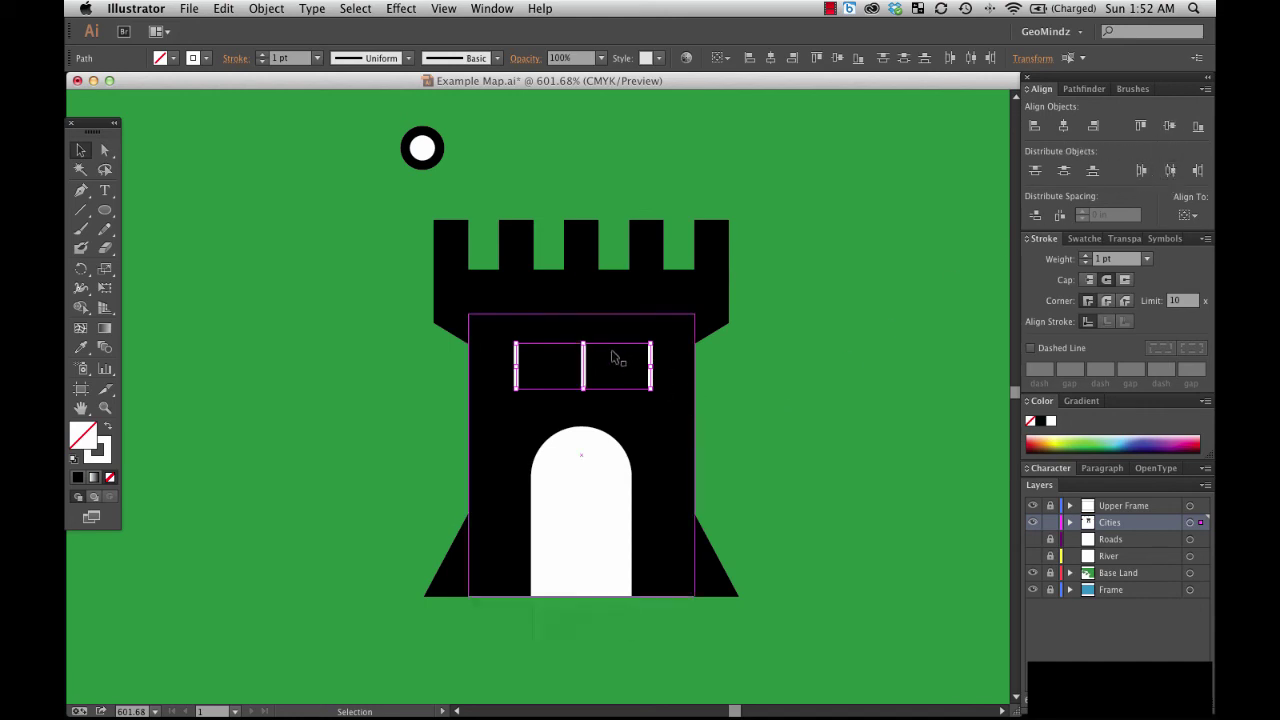
click(845, 374)
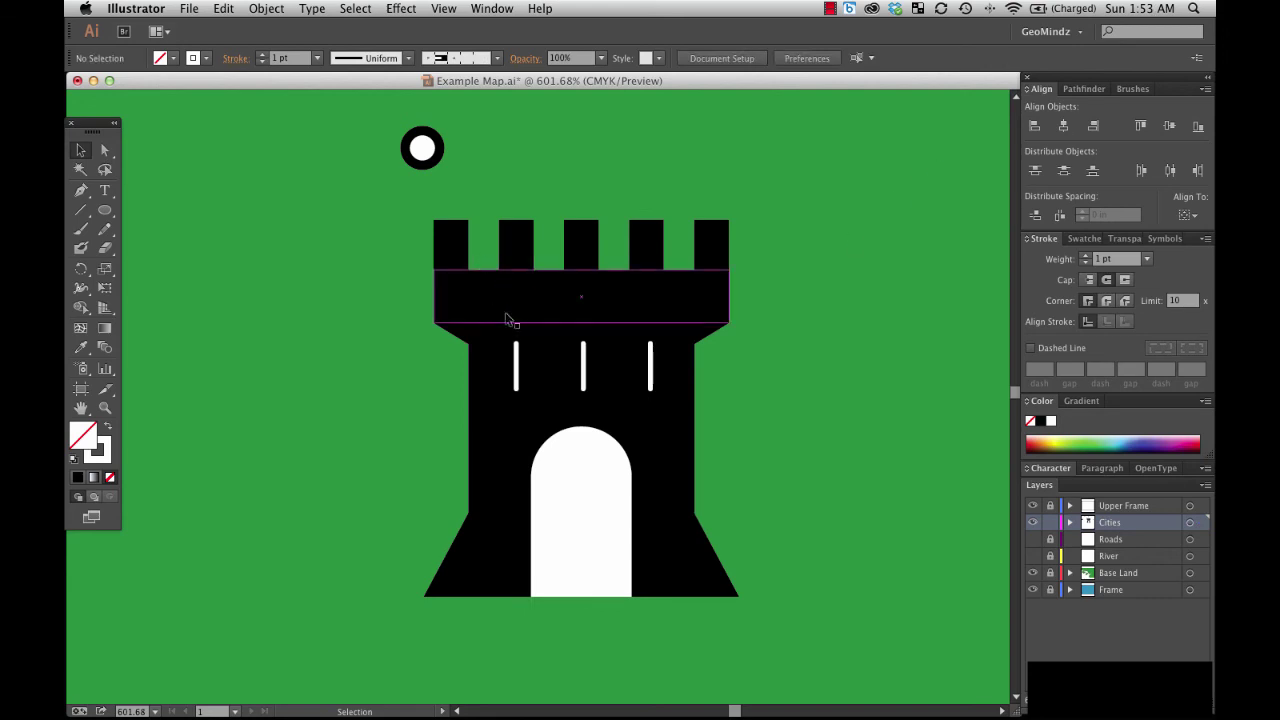
Group the three window slits together.
click(516, 360)
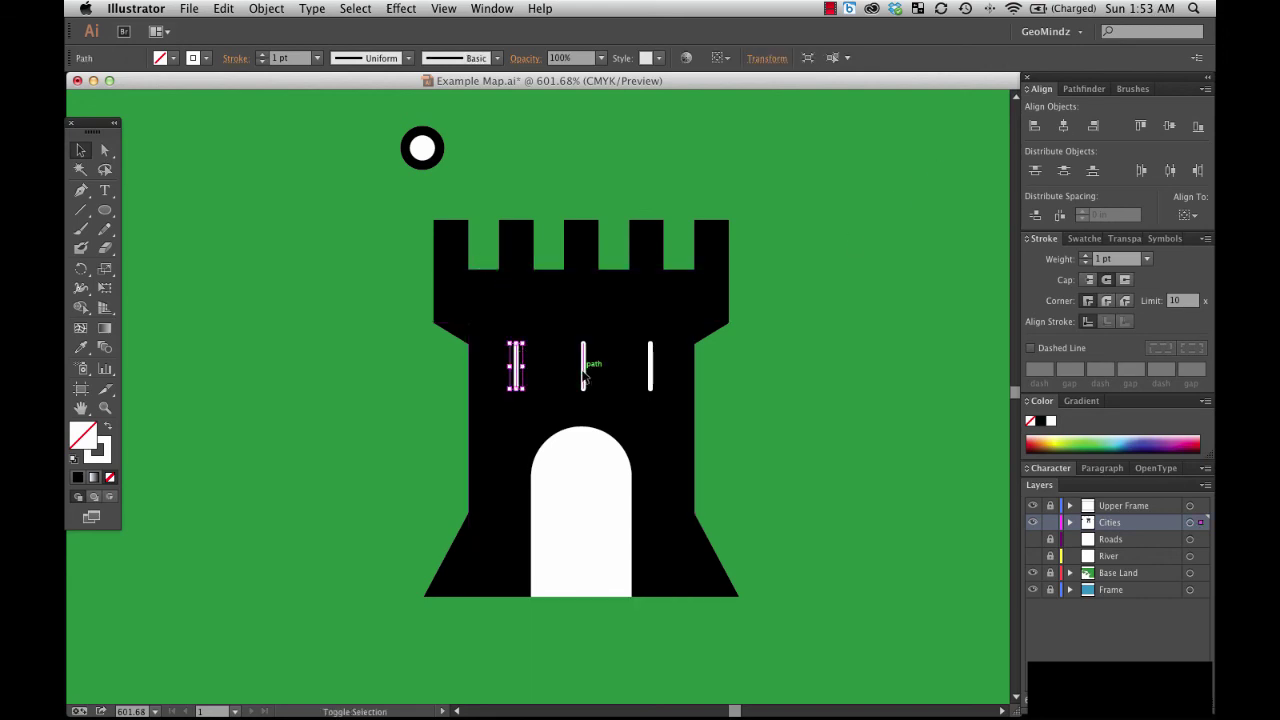
shift+click(584, 370)
shift+click(650, 366)
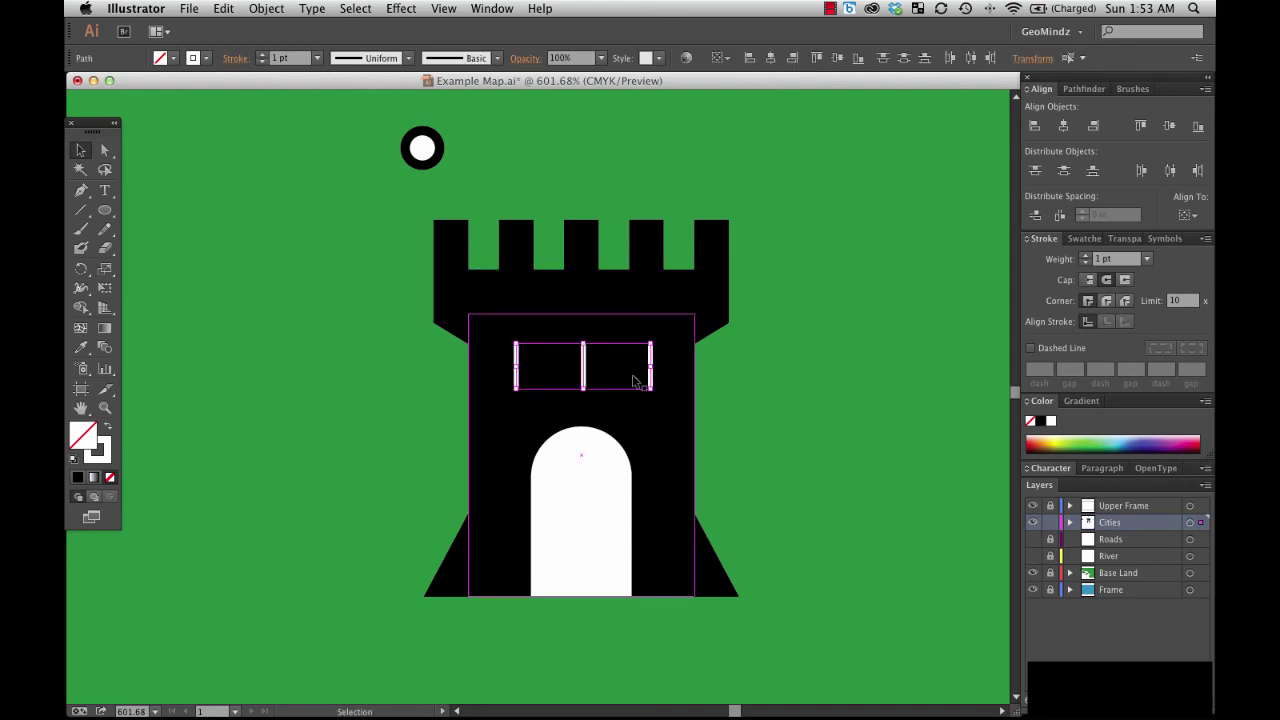
right_click(643, 381)
click(705, 453)
click(789, 401)
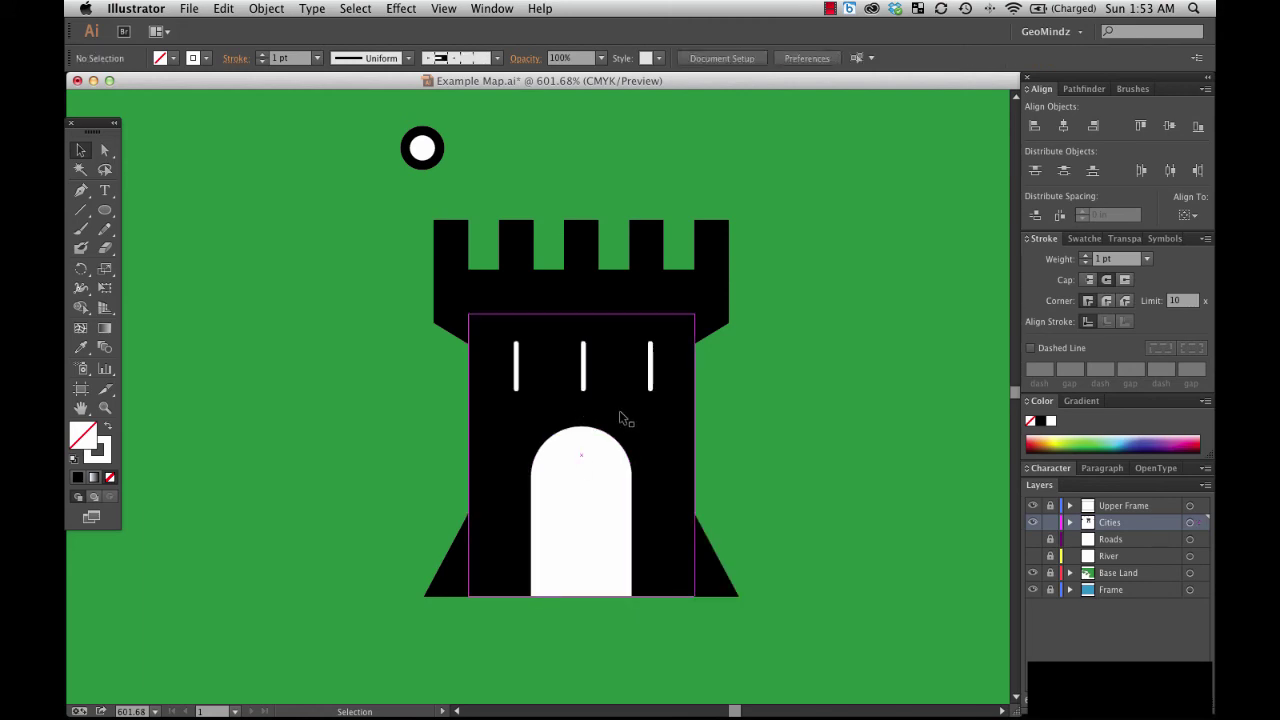
Horizontally centre the slit group and arched door on the tower body.
click(515, 367)
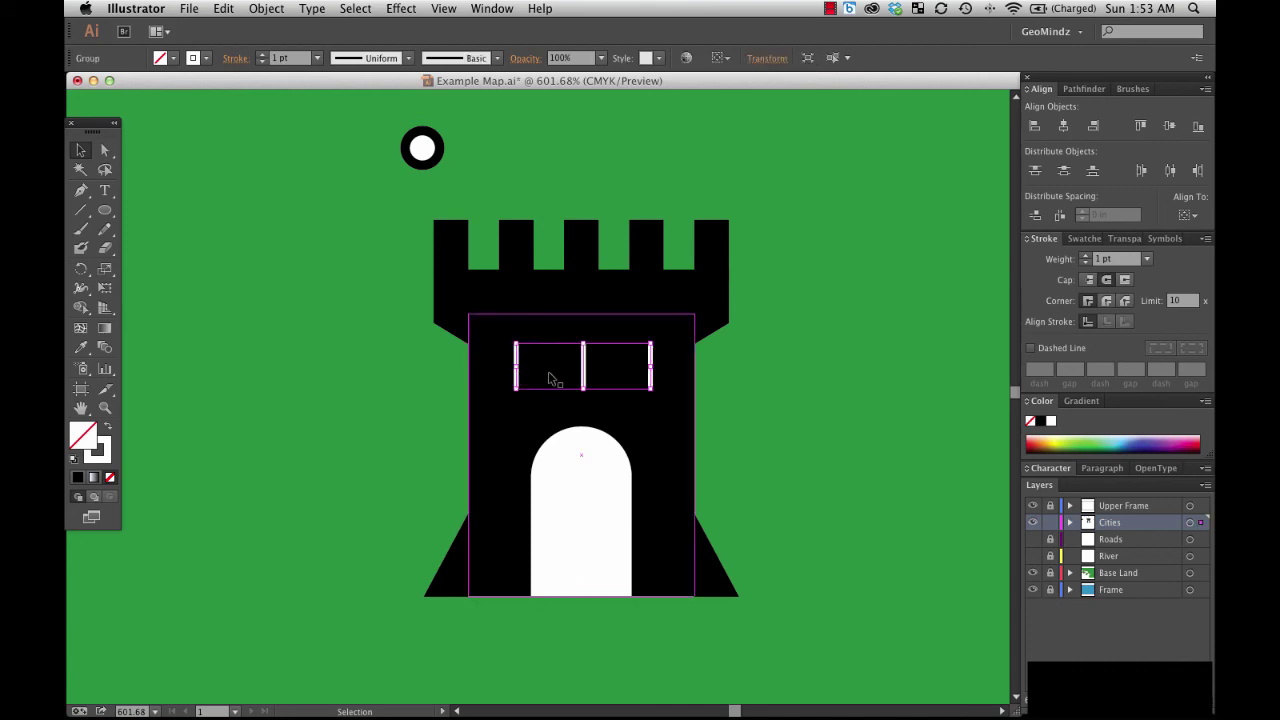
shift+click(588, 470)
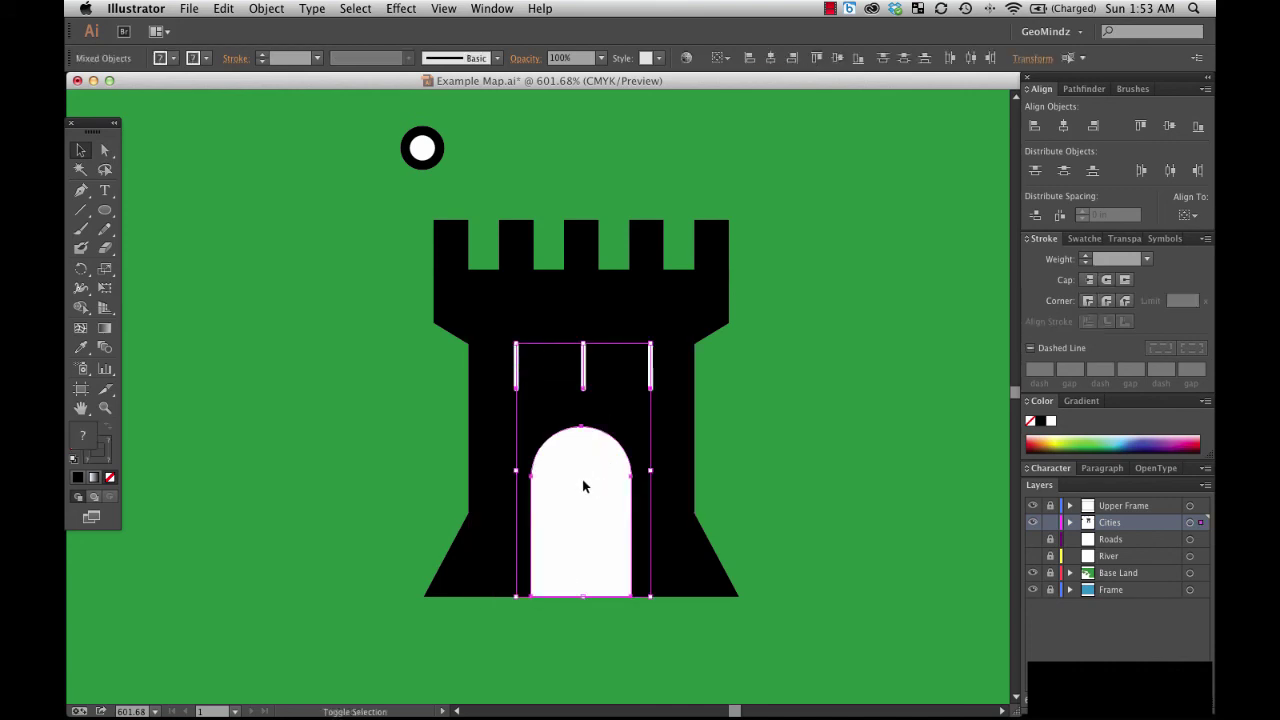
shift+click(718, 305)
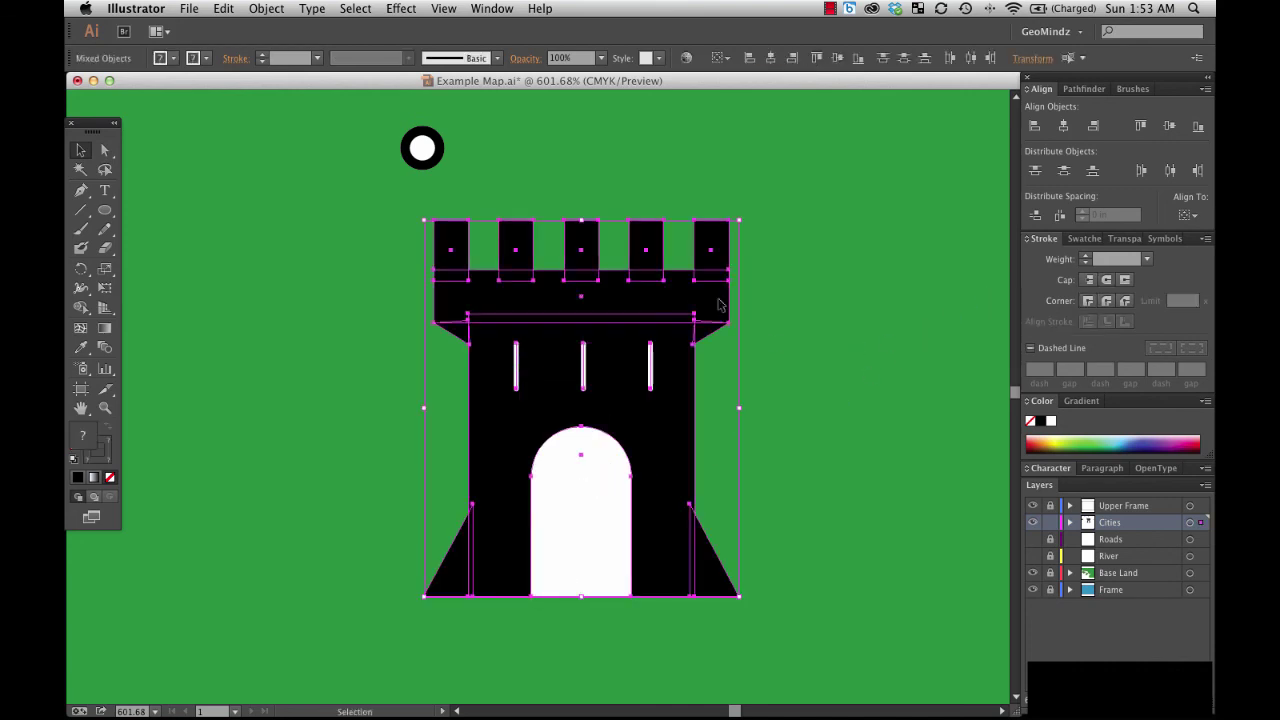
click(1063, 125)
click(900, 265)
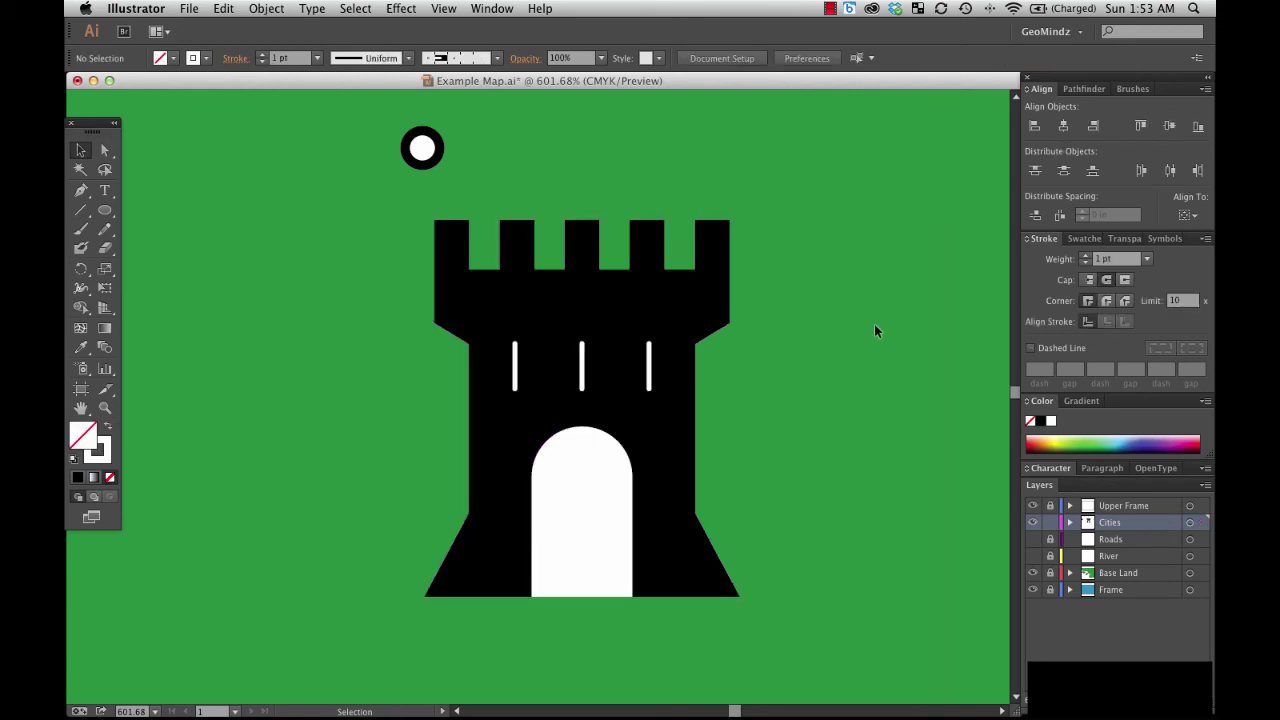
Thicken the window slits' stroke to 2 pt.
click(517, 364)
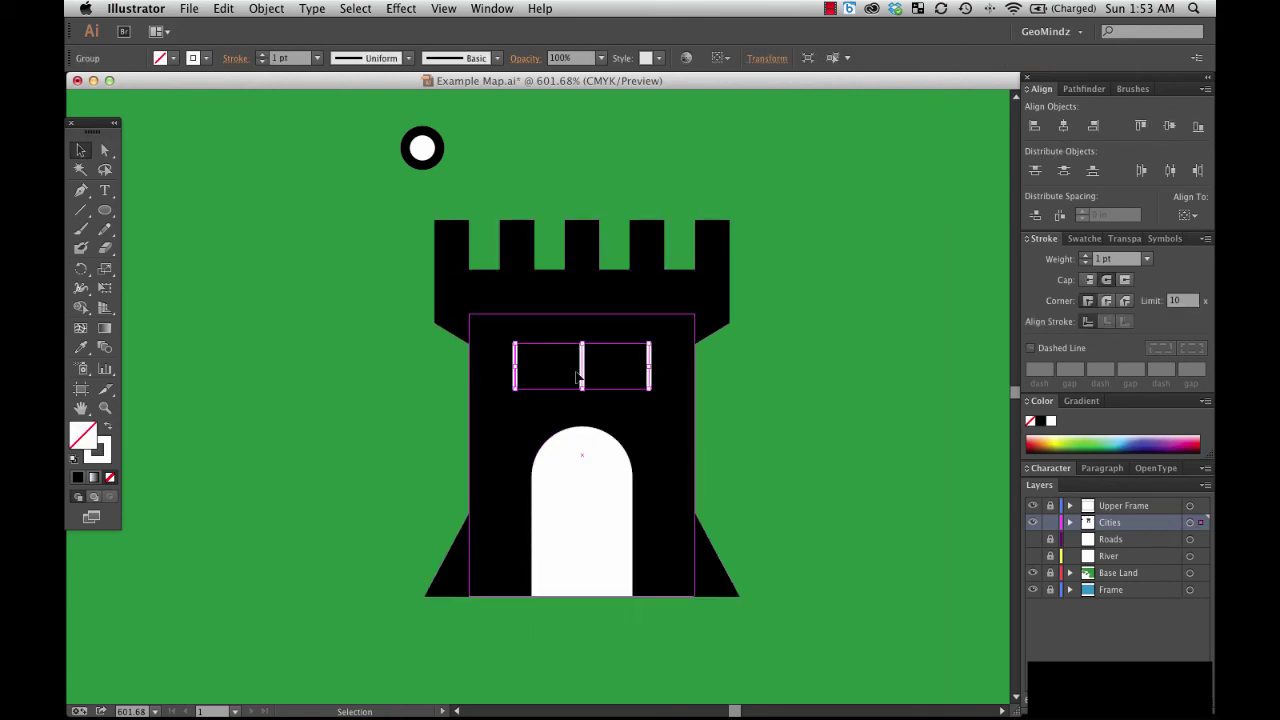
click(1086, 258)
click(906, 316)
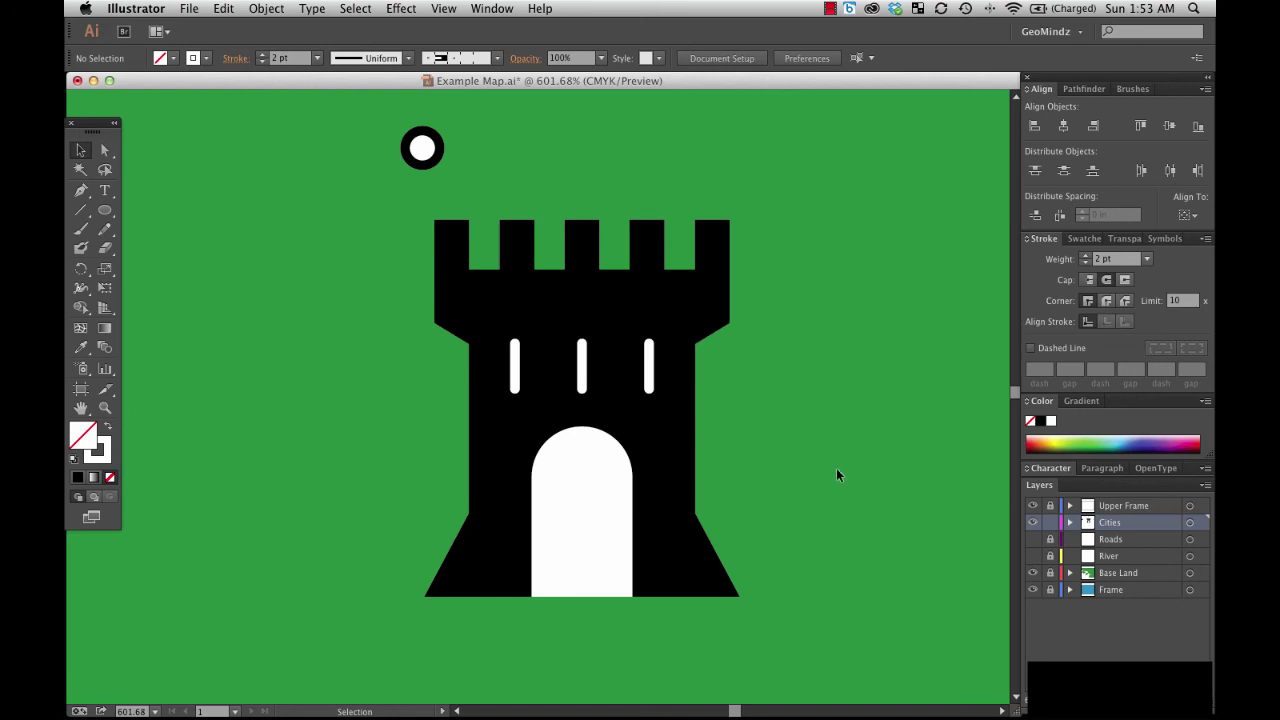
Fit the map on screen and scale the tower symbol uniformly to 50%.
click(156, 711)
click(177, 697)
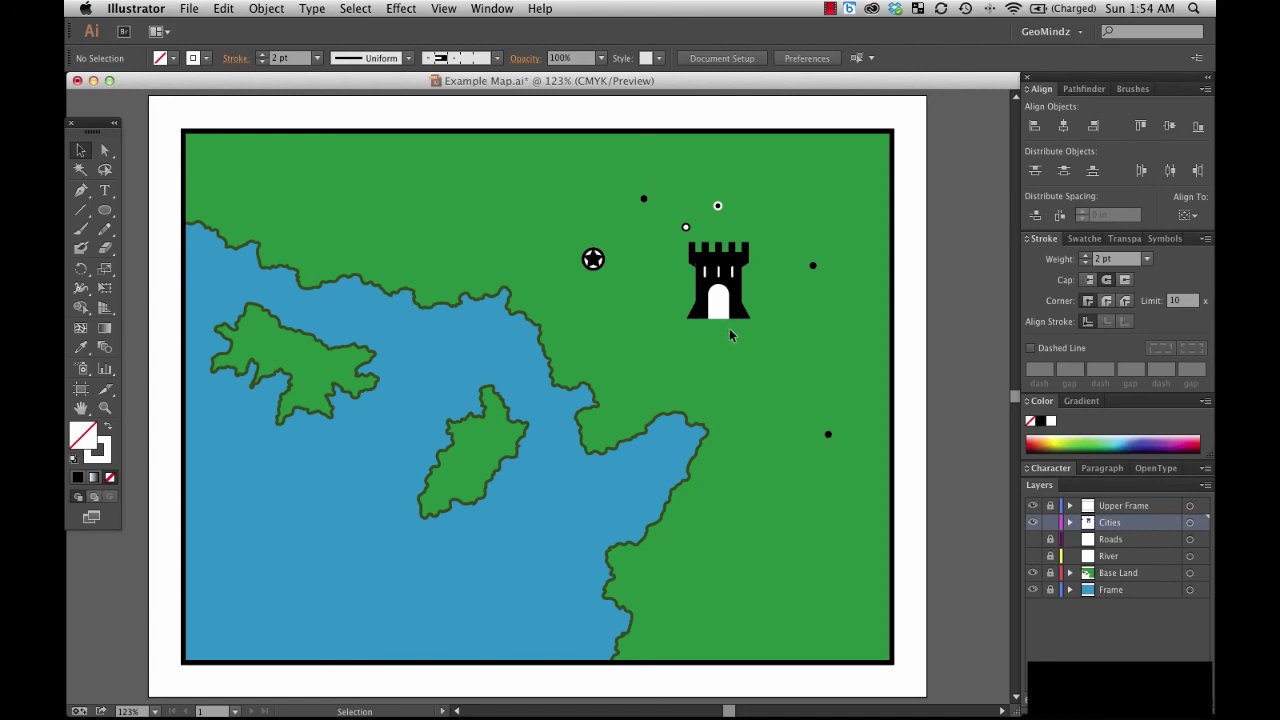
click(731, 292)
right_click(723, 287)
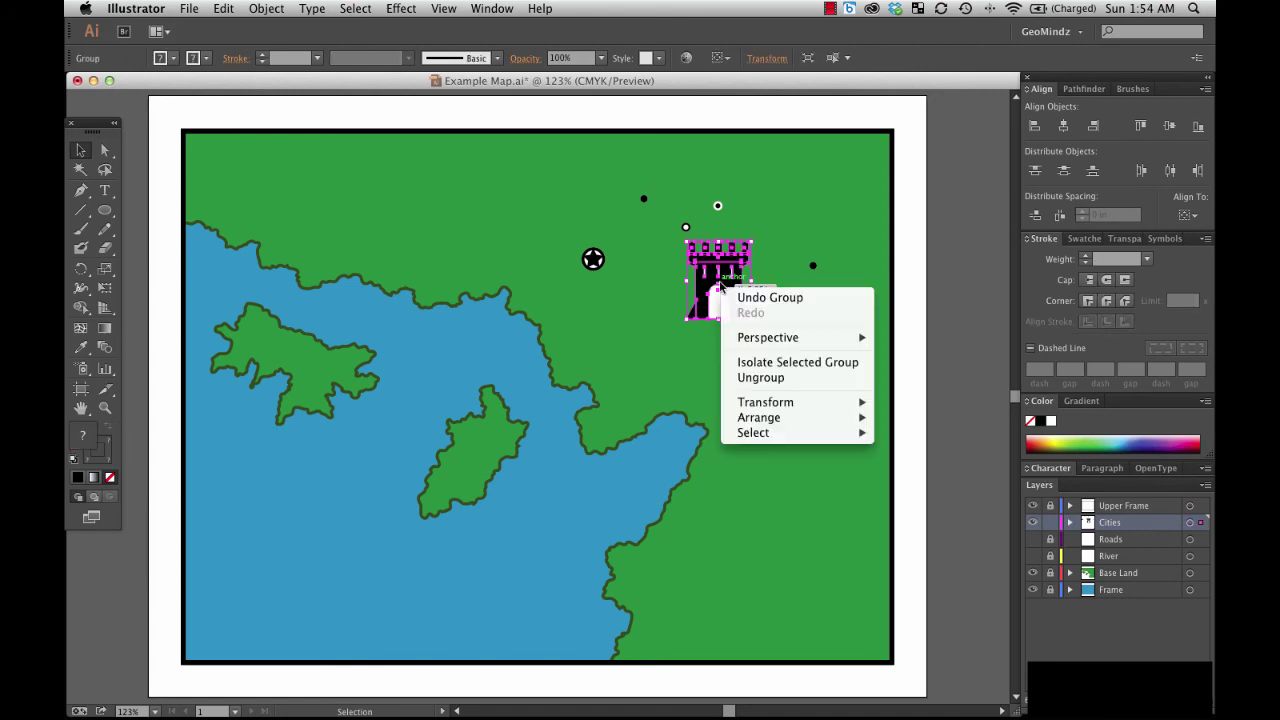
mouse_move(786, 420)
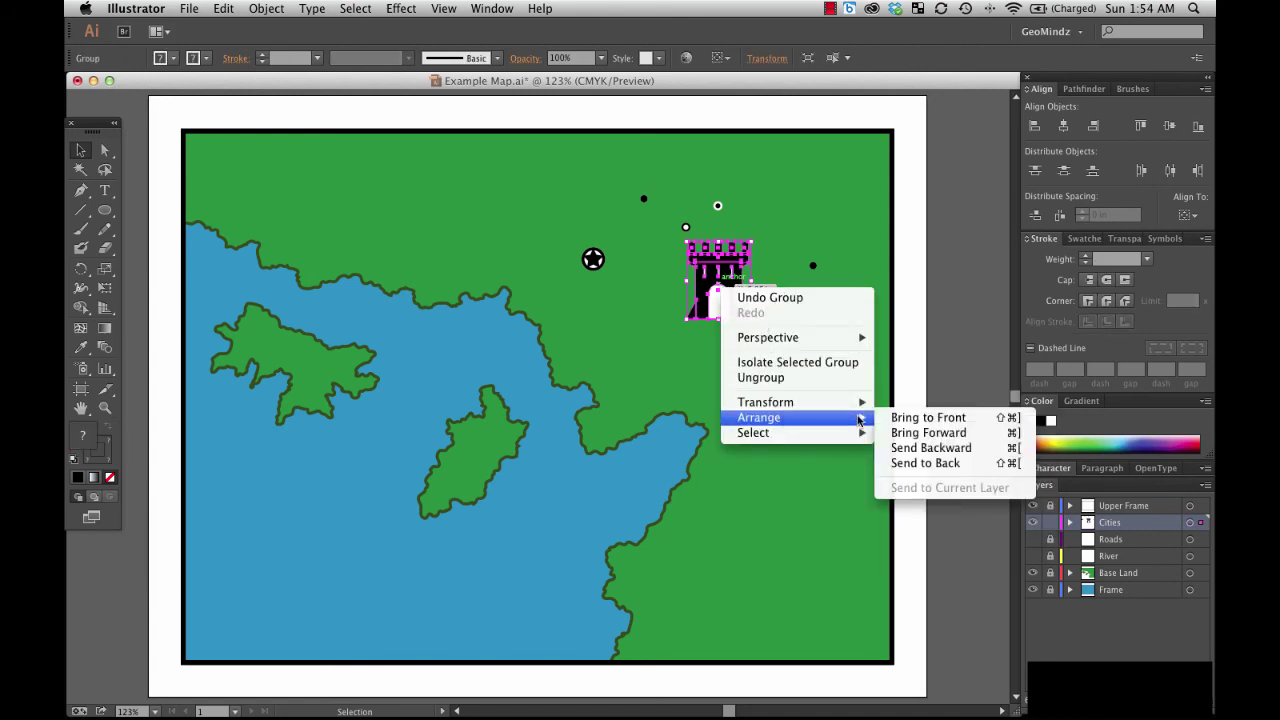
mouse_move(852, 408)
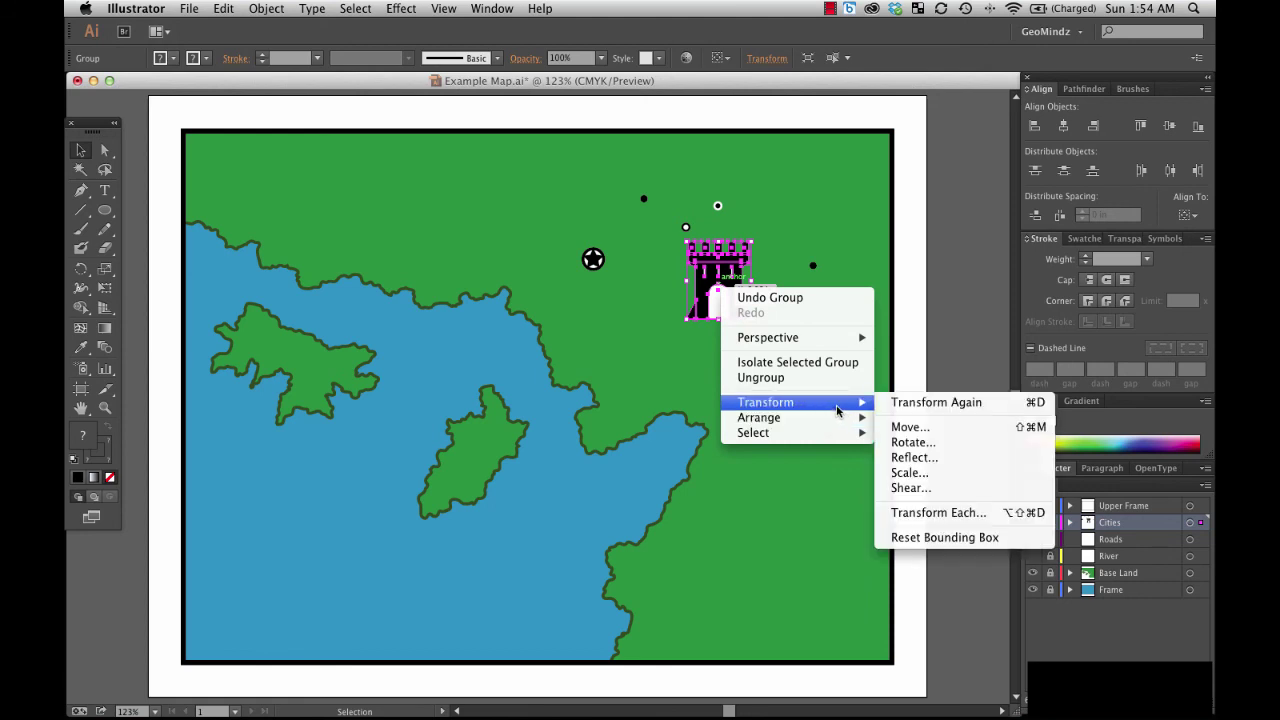
click(927, 477)
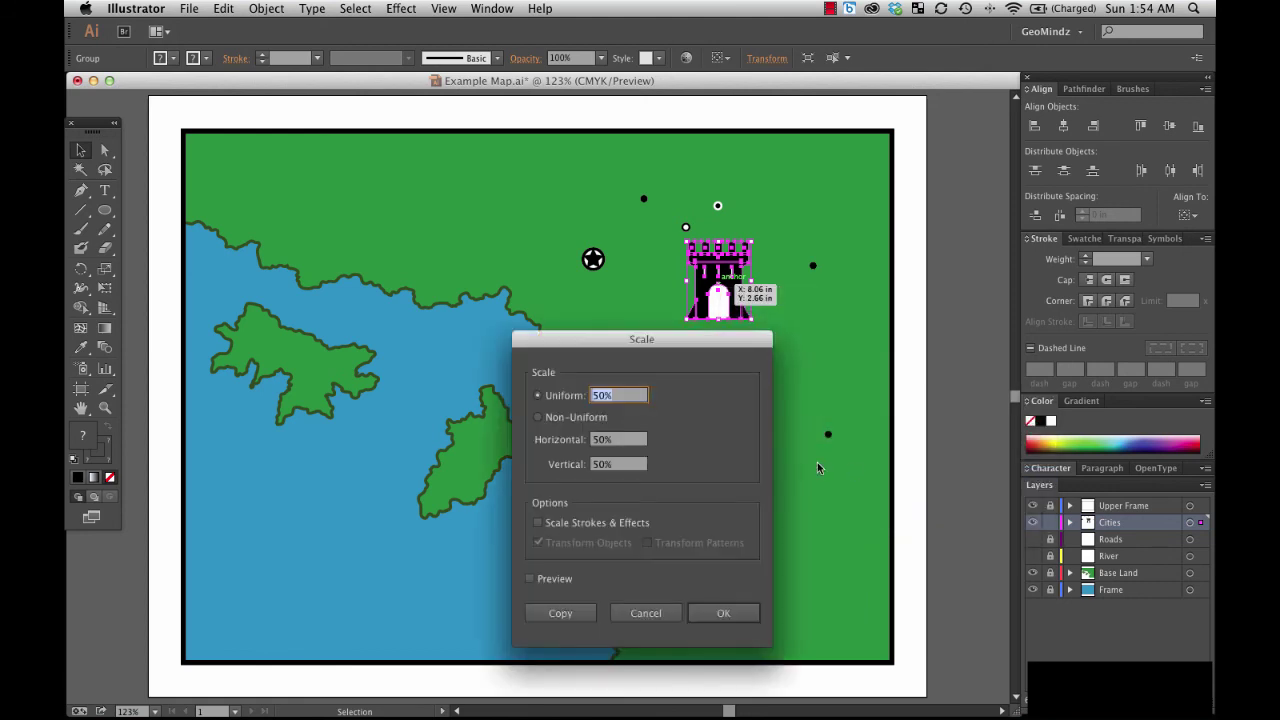
click(720, 613)
Move the scaled tower up near the top edge of the green map.
click(728, 381)
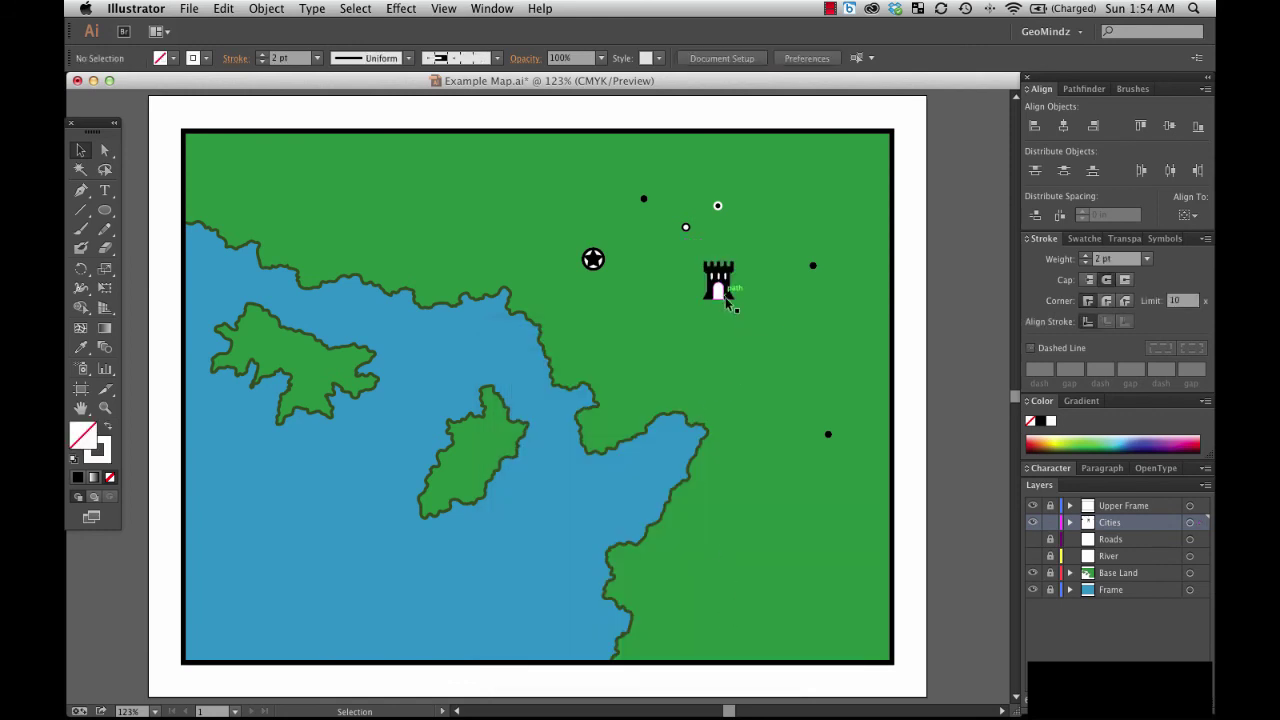
drag(717, 293, 484, 201)
click(517, 300)
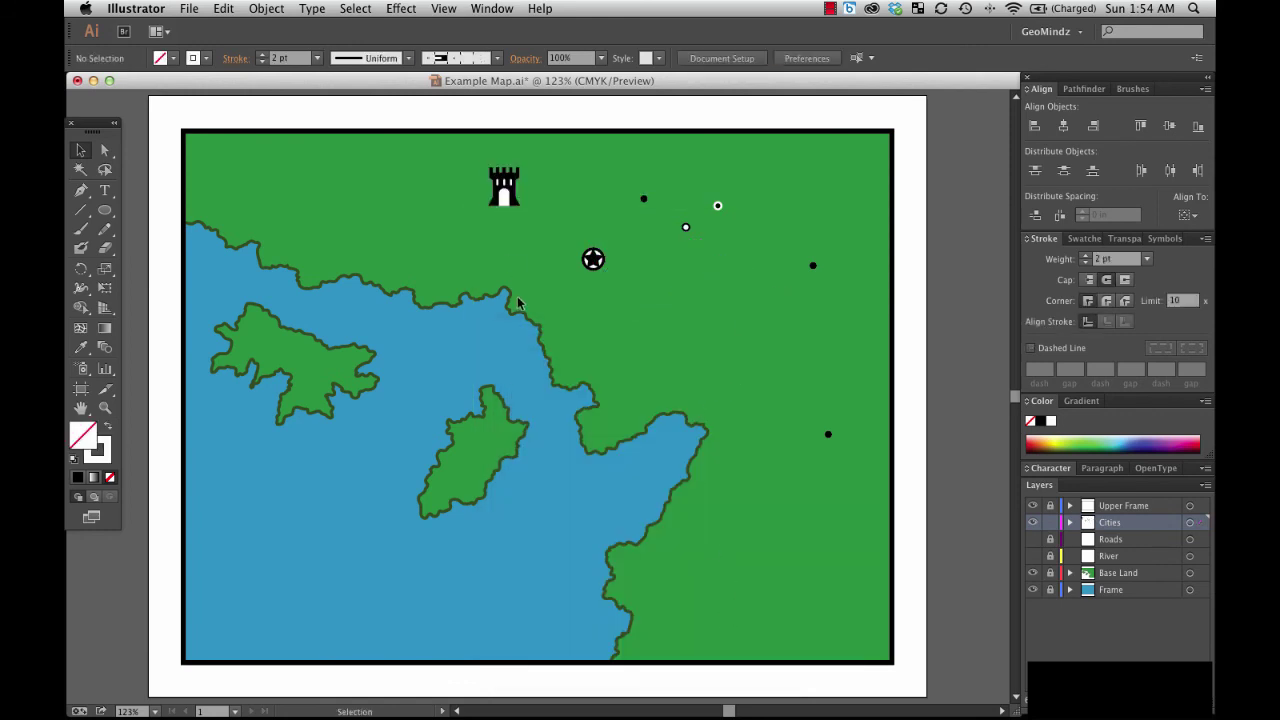
Scale the tower symbol uniformly to 50% once more.
click(503, 204)
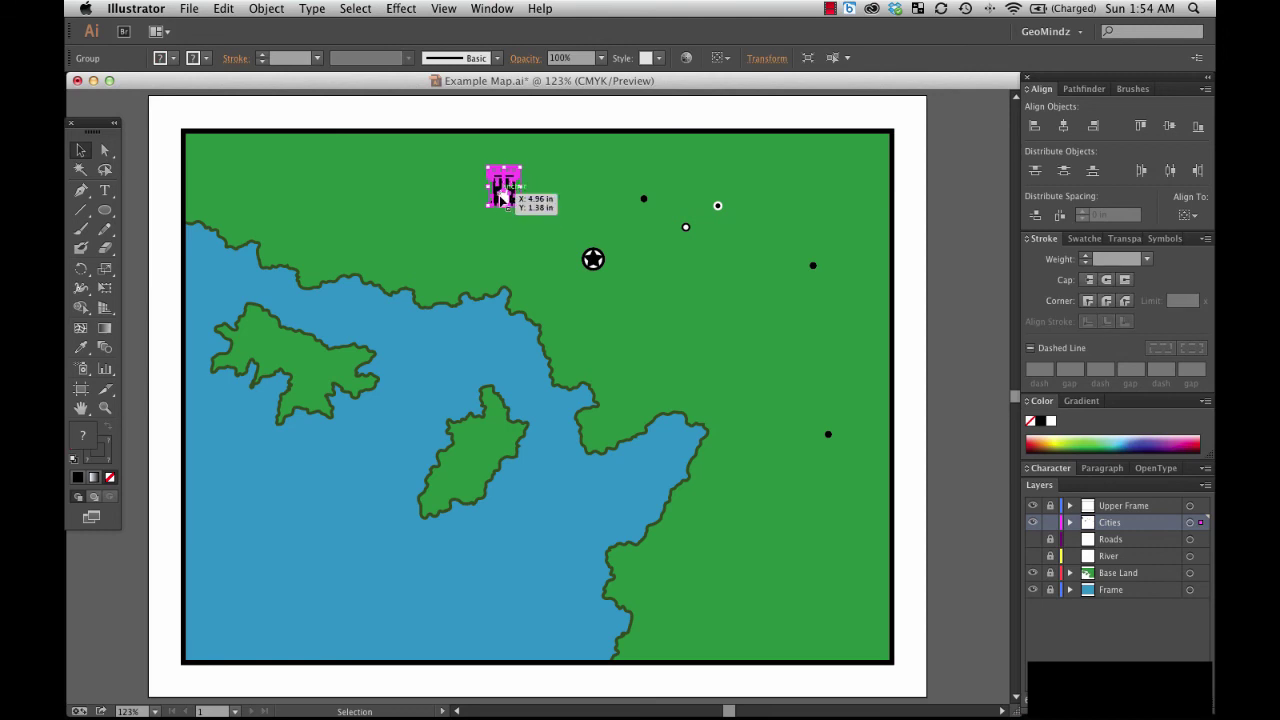
right_click(503, 198)
mouse_move(598, 318)
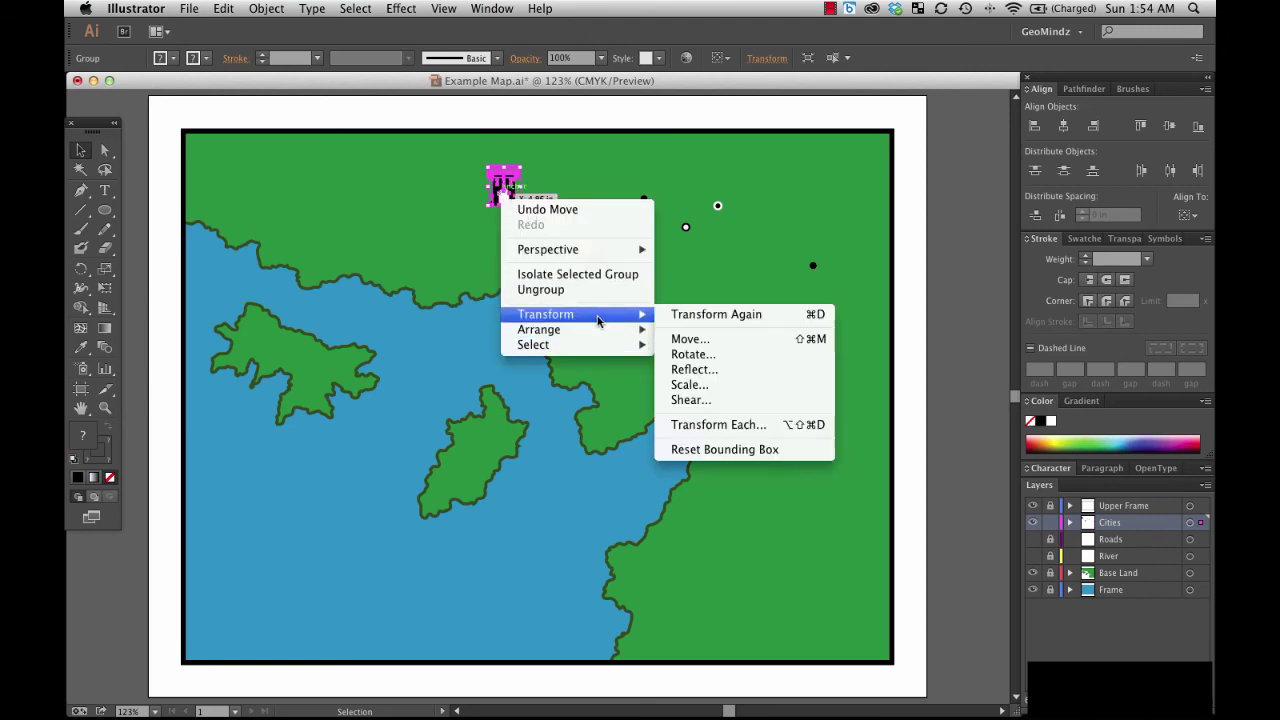
click(690, 384)
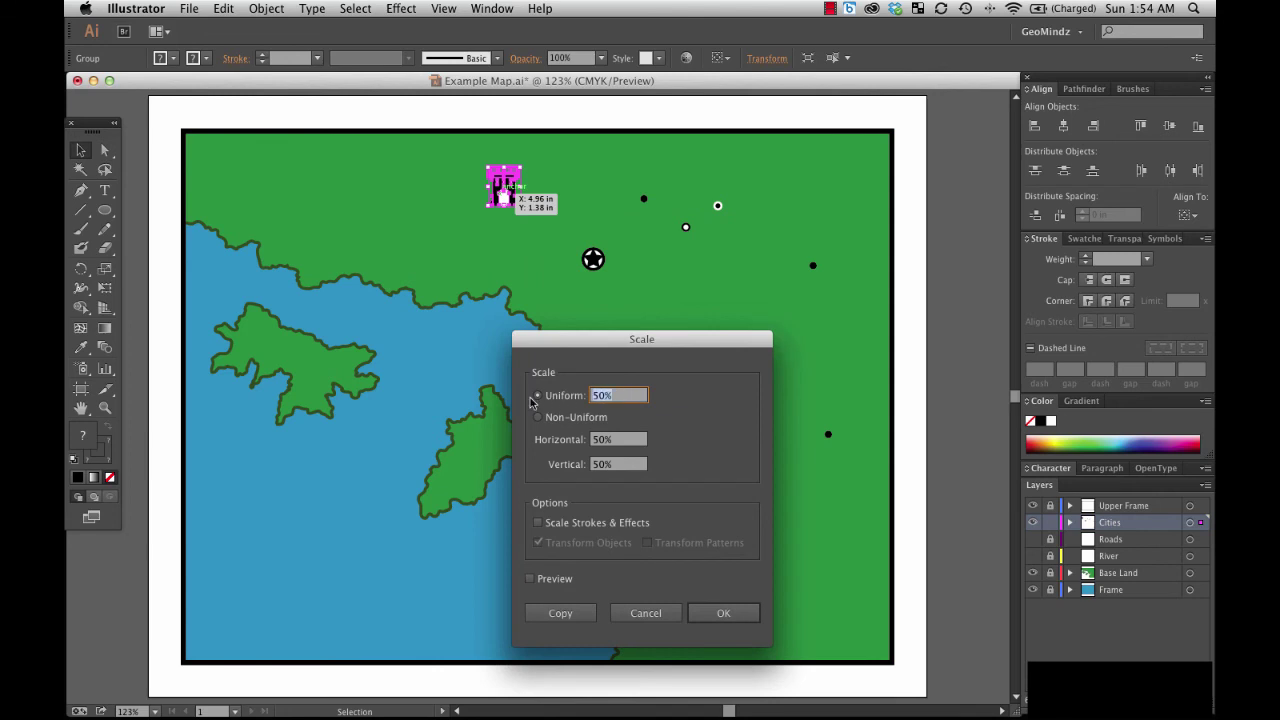
key(Return)
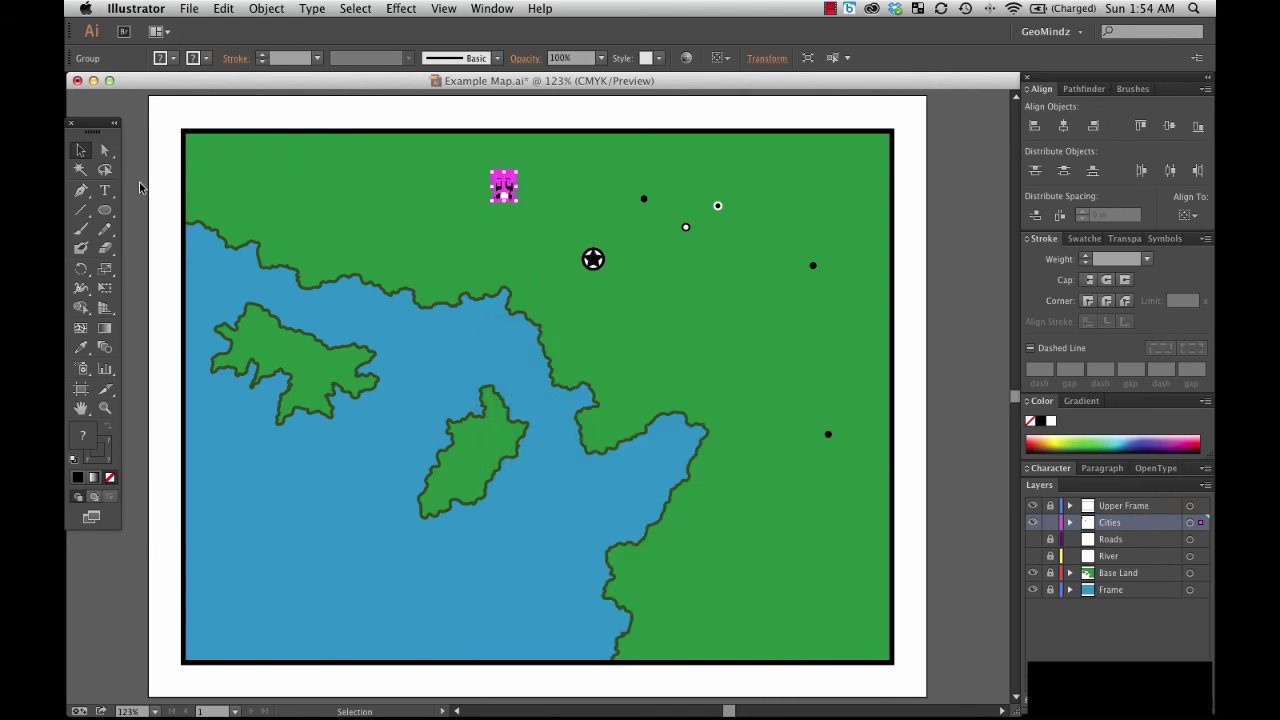
Move the smaller tower further left near the map's top-left corner.
click(210, 164)
drag(505, 193, 335, 178)
click(386, 237)
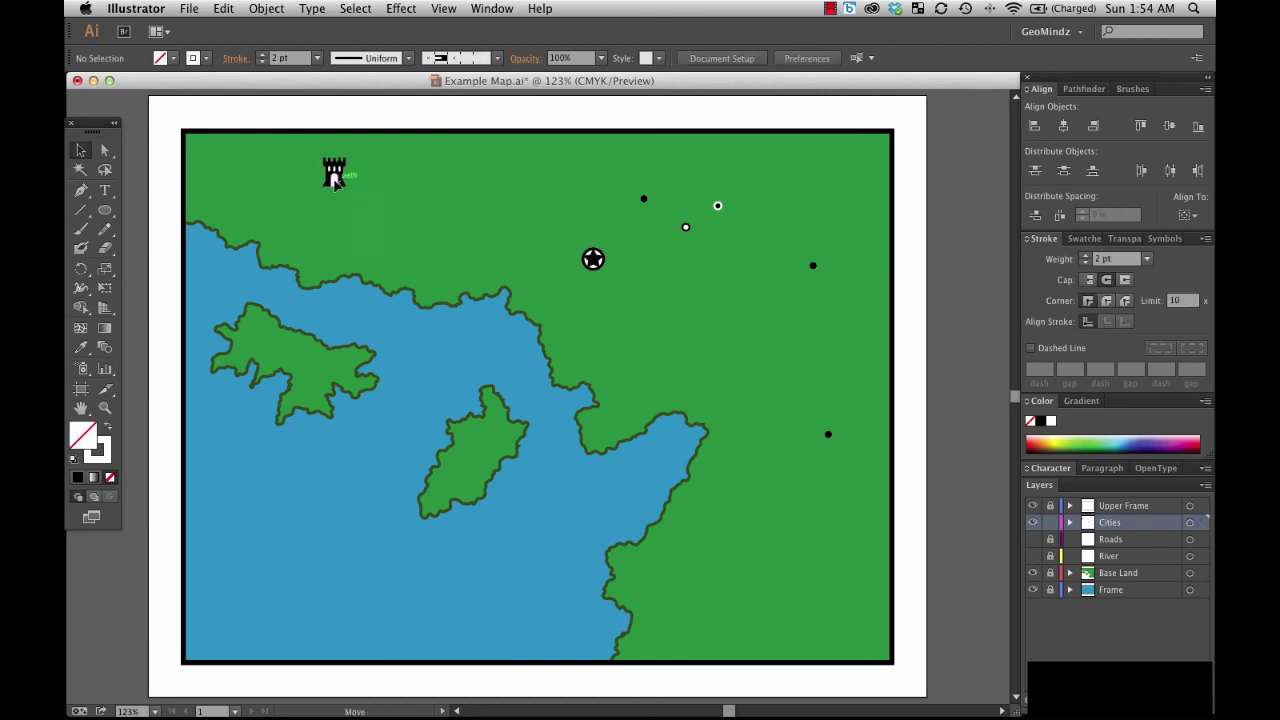
drag(335, 175, 359, 171)
click(416, 206)
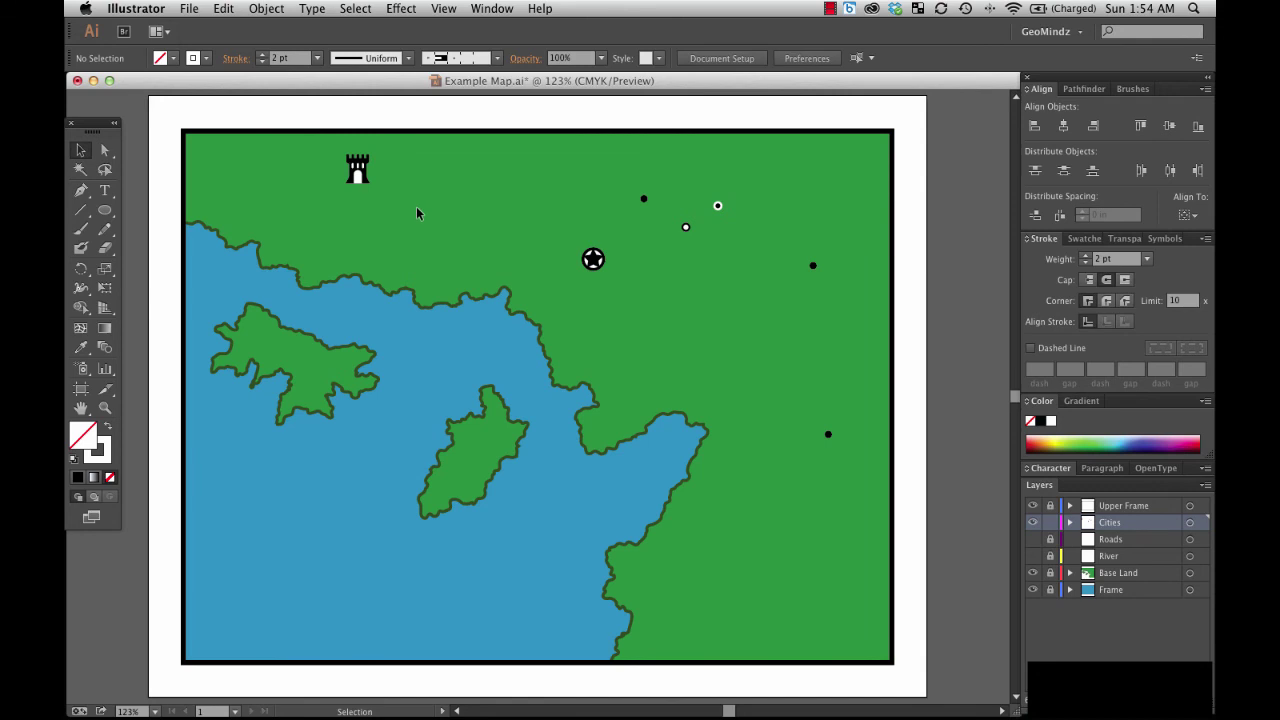